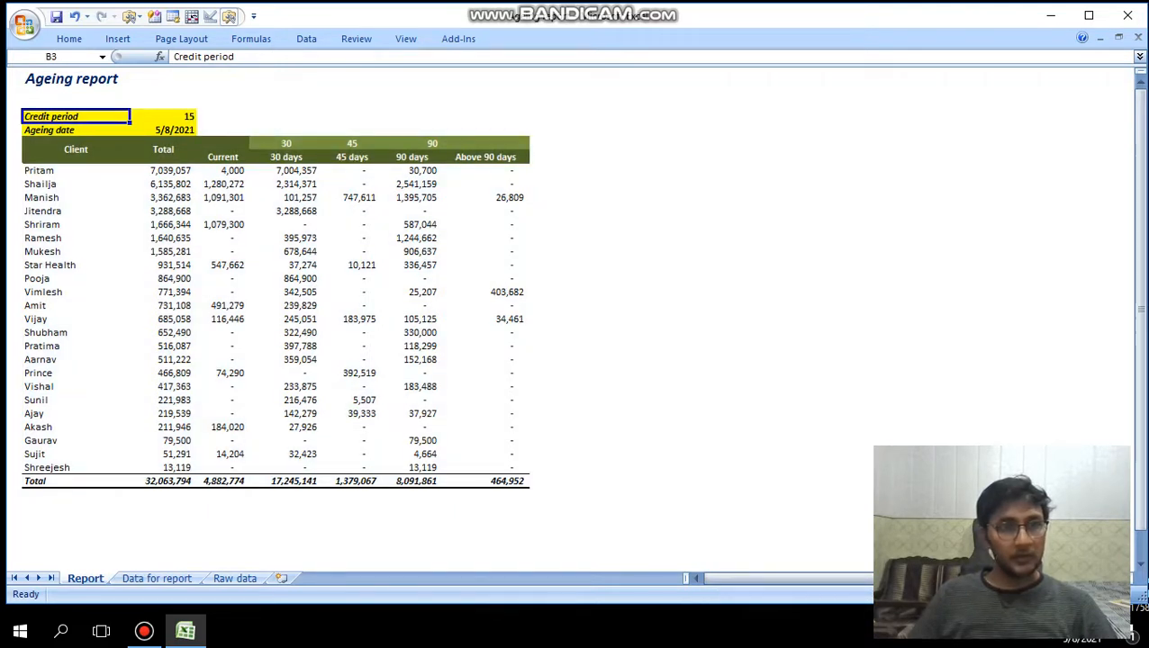
# - Set the report's credit period to 20
pyautogui.click(163, 117)
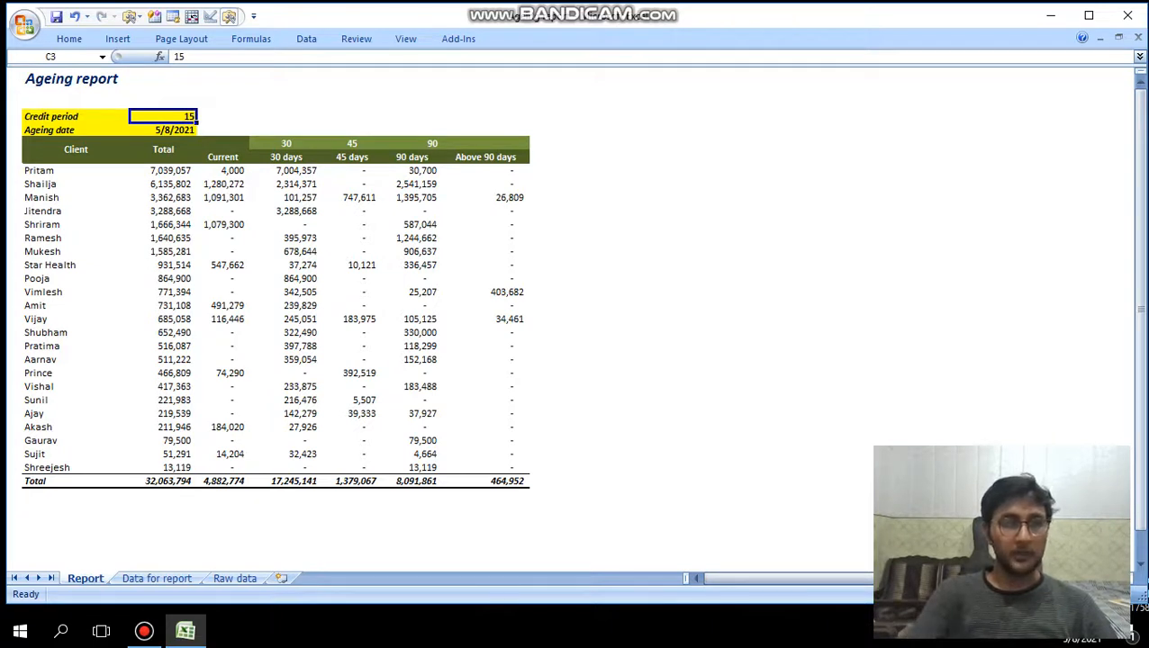
pyautogui.click(163, 130)
pyautogui.click(163, 117)
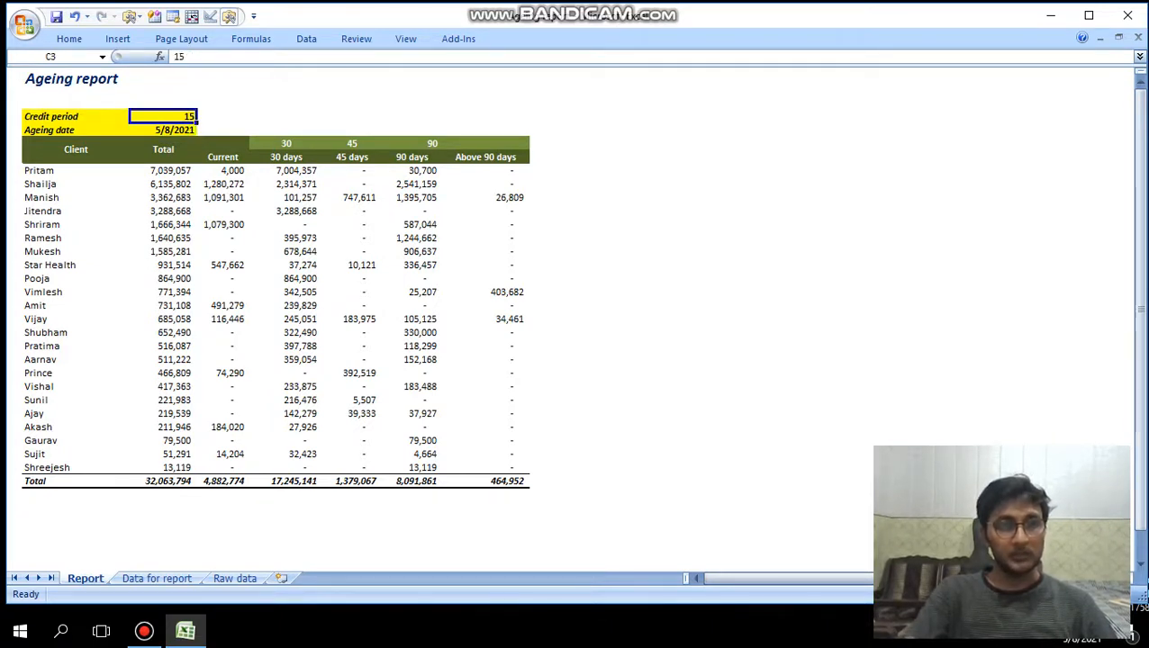
pyautogui.write('20')
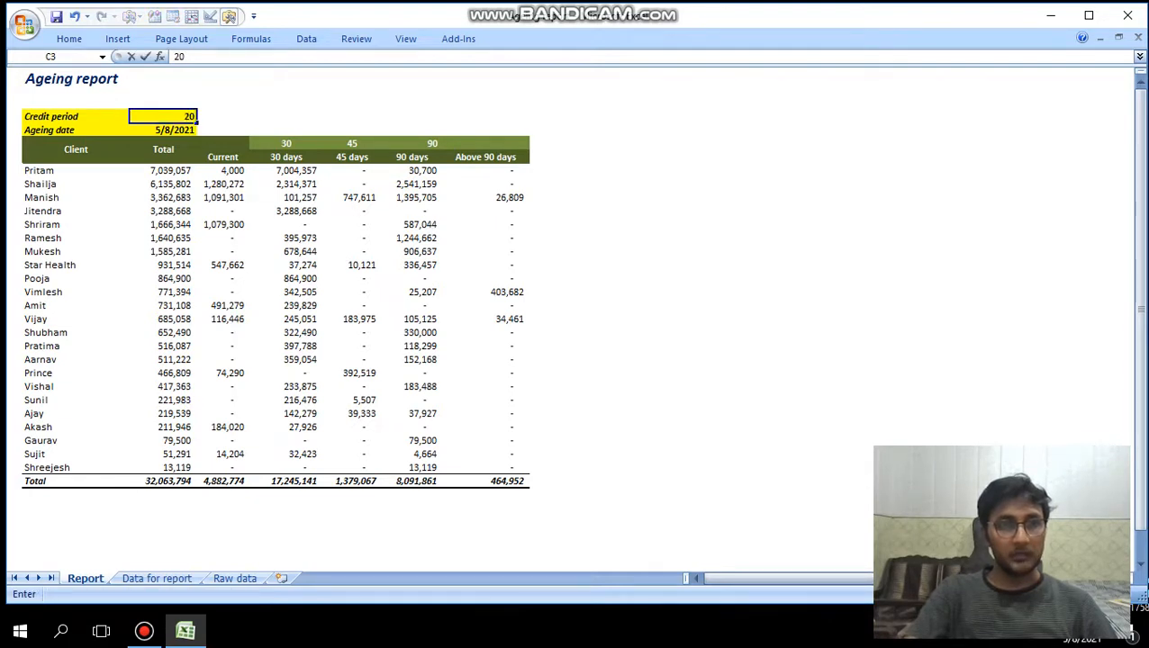
pyautogui.press('Return')
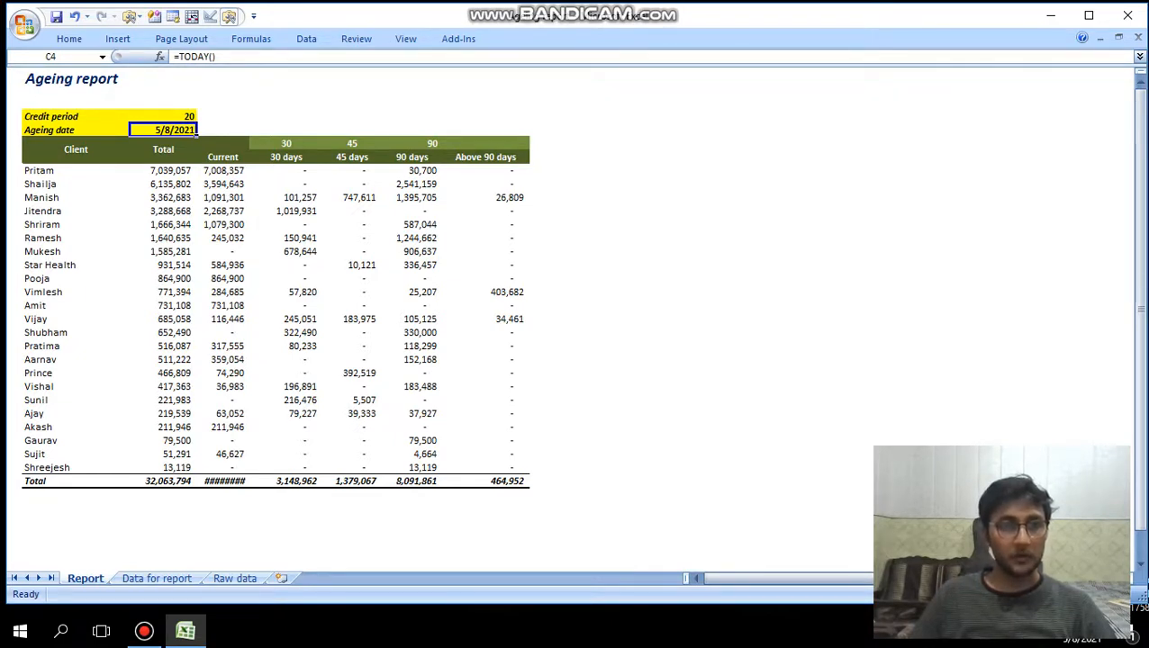
# - AutoFit the width of the Current column to its total amount
pyautogui.click(224, 481)
pyautogui.press('alt')
pyautogui.press('h')
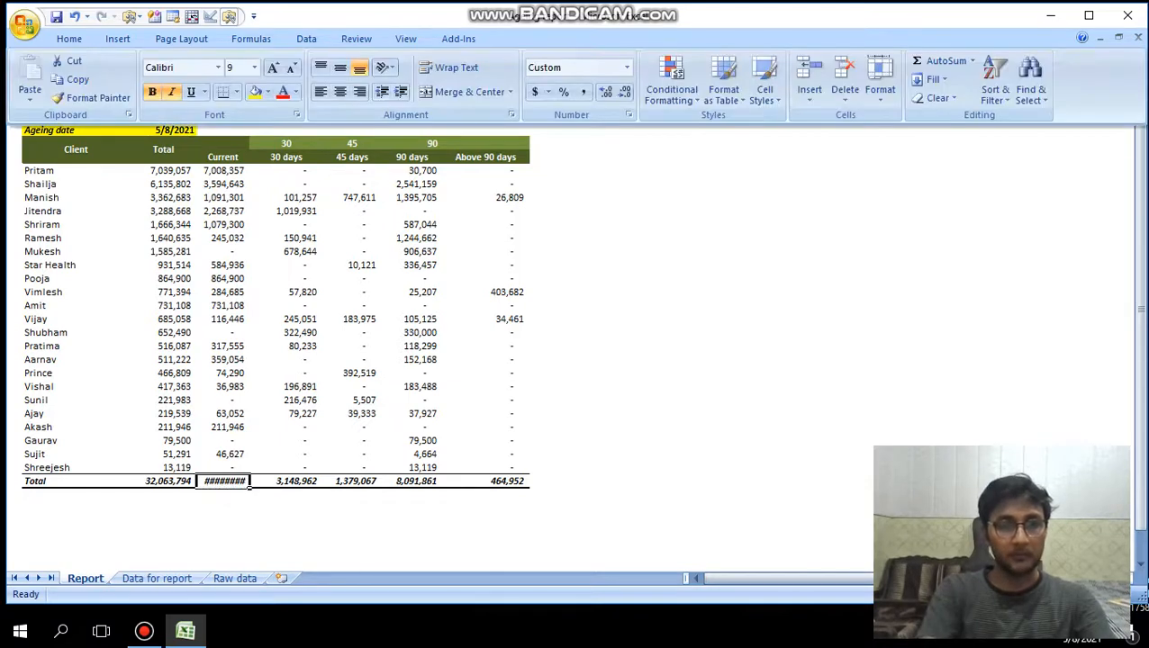
pyautogui.press('o')
pyautogui.press('i')
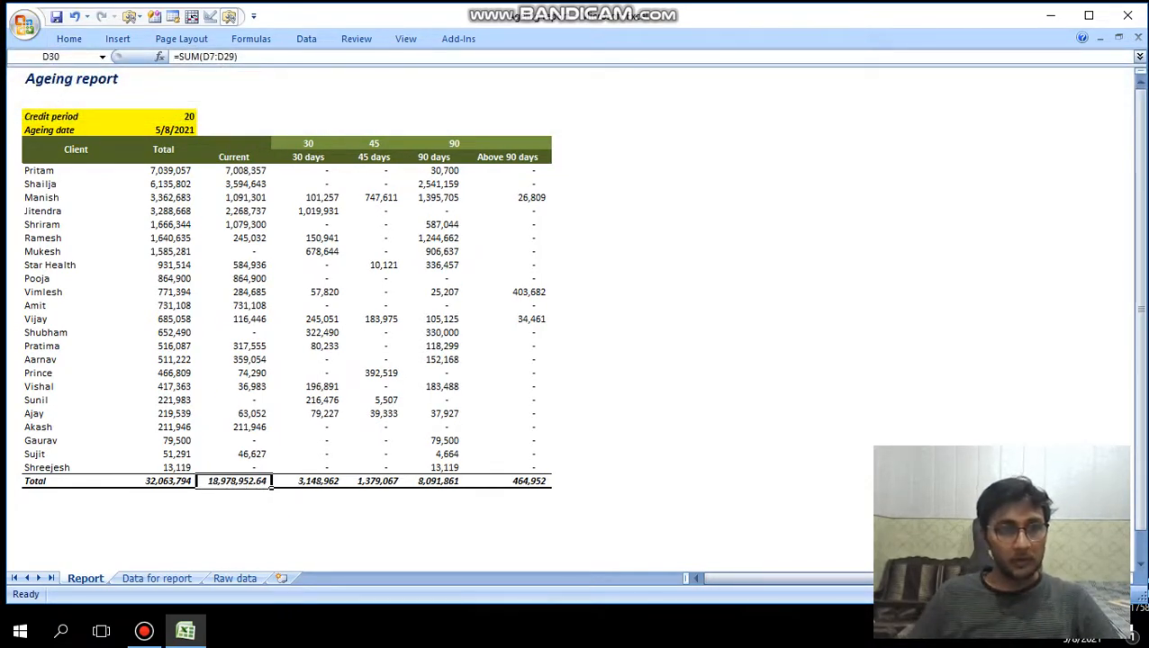
pyautogui.click(163, 100)
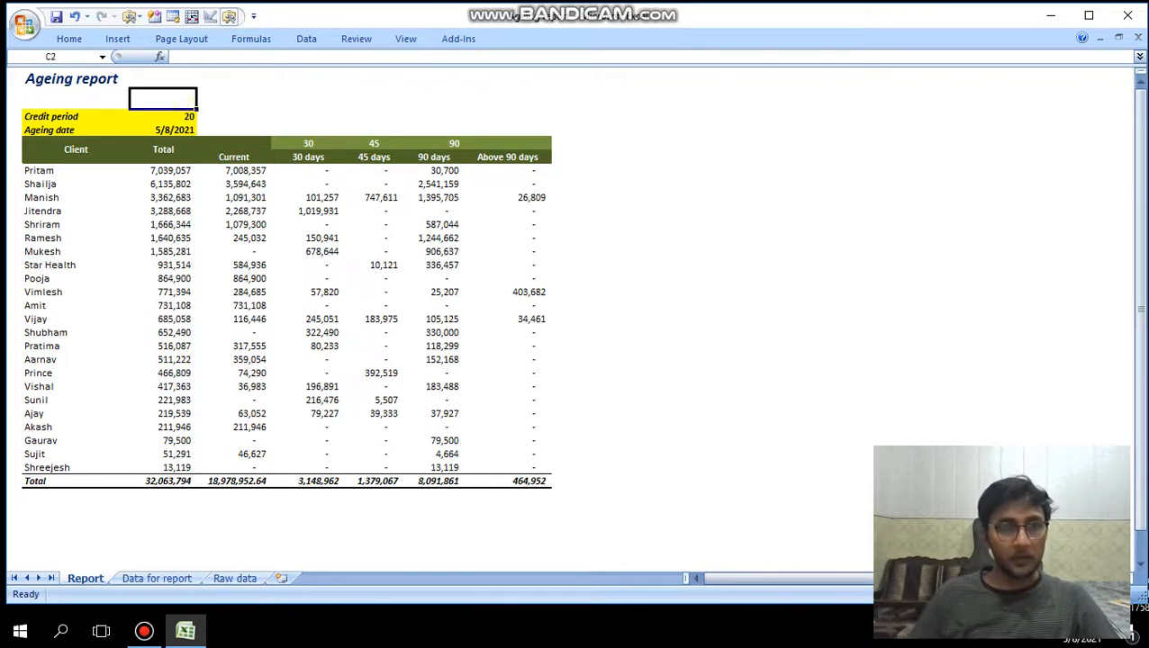
# - Try a credit period of 45 and then one of 5 in the ageing report
pyautogui.click(162, 116)
pyautogui.write('45')
pyautogui.press('Return')
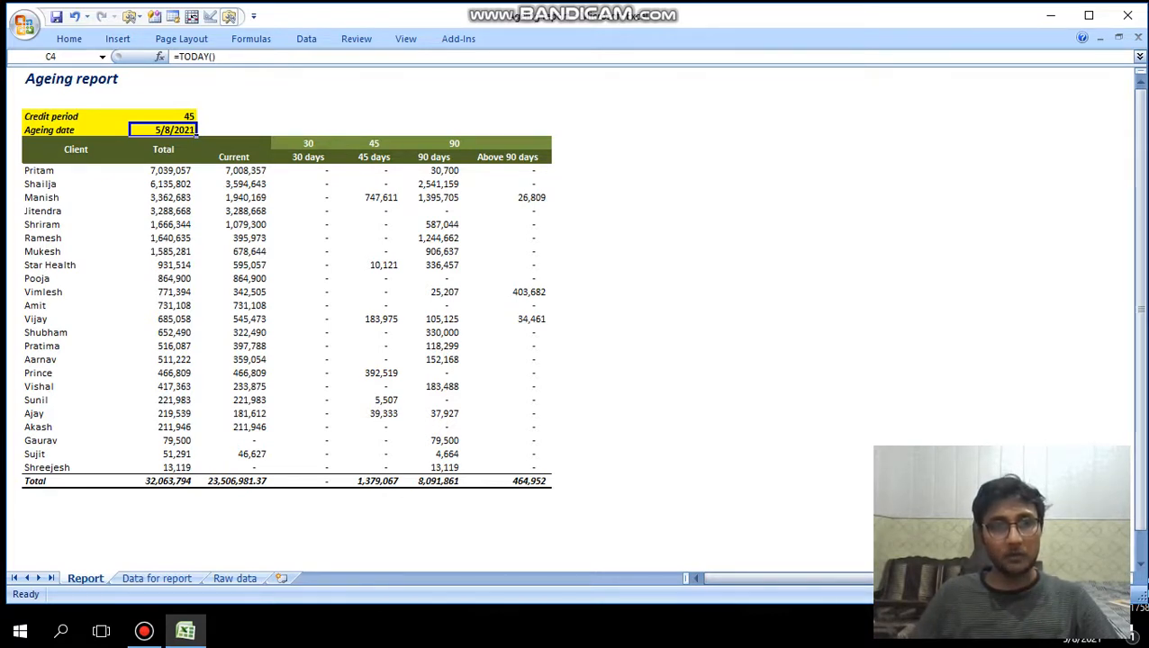
pyautogui.click(162, 116)
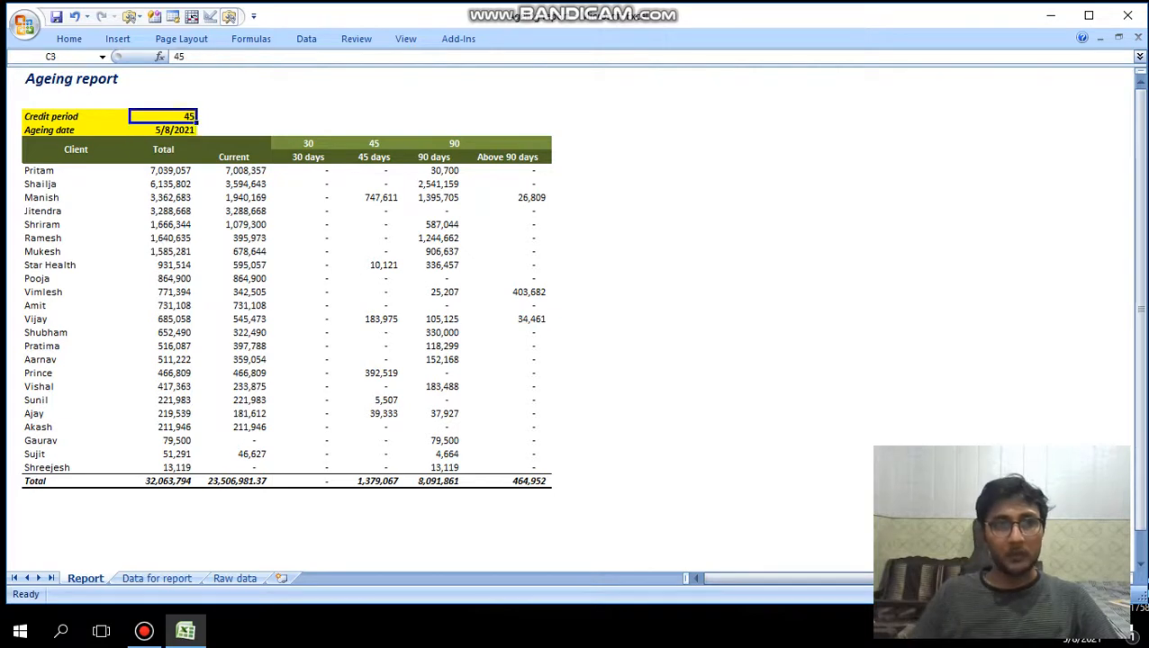
pyautogui.write('5')
pyautogui.press('Return')
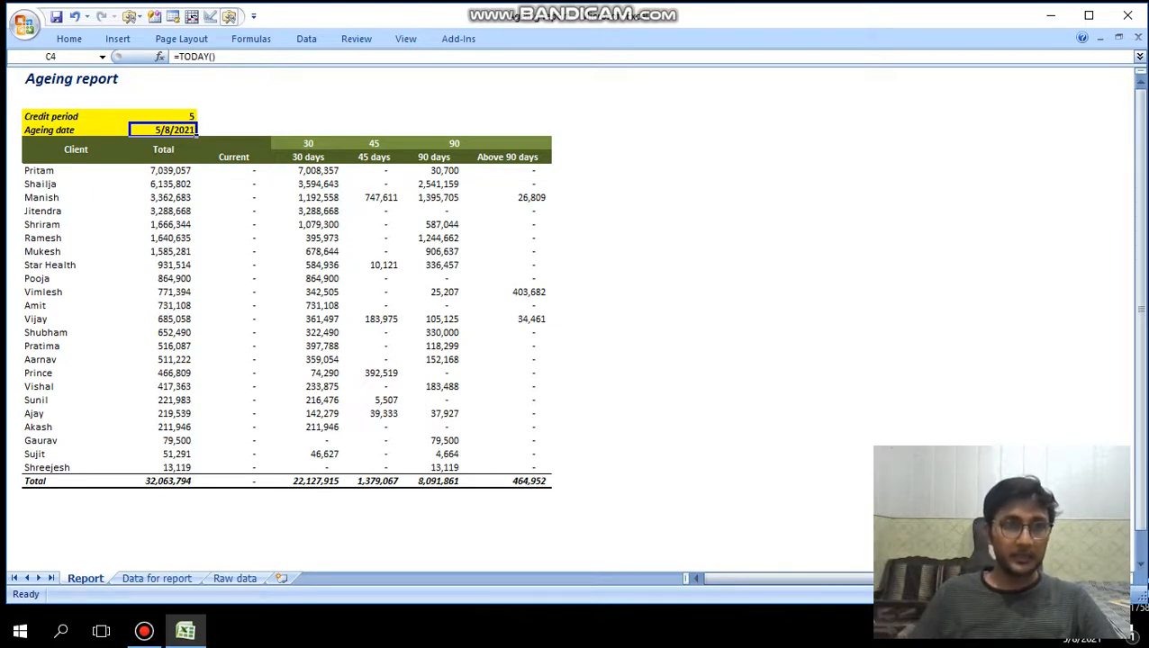
# - Set the credit period to 15
pyautogui.press('Up')
pyautogui.write('15')
pyautogui.press('Return')
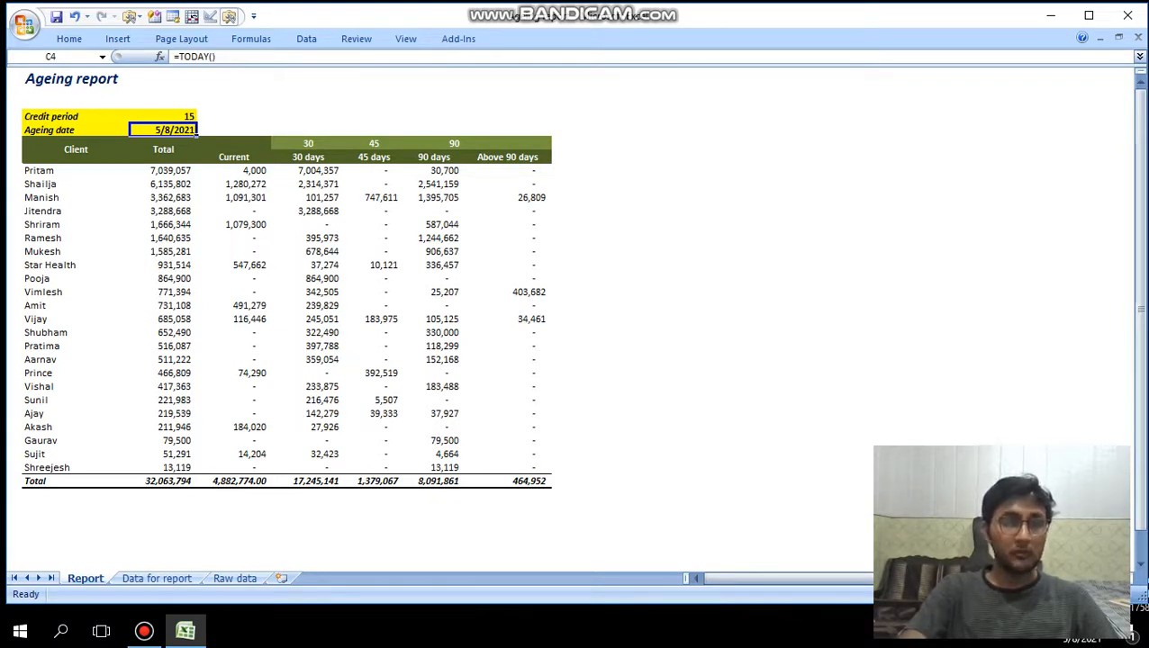
# - Replace the ageing date formula with the fixed date 5/1/2021
pyautogui.write('5')
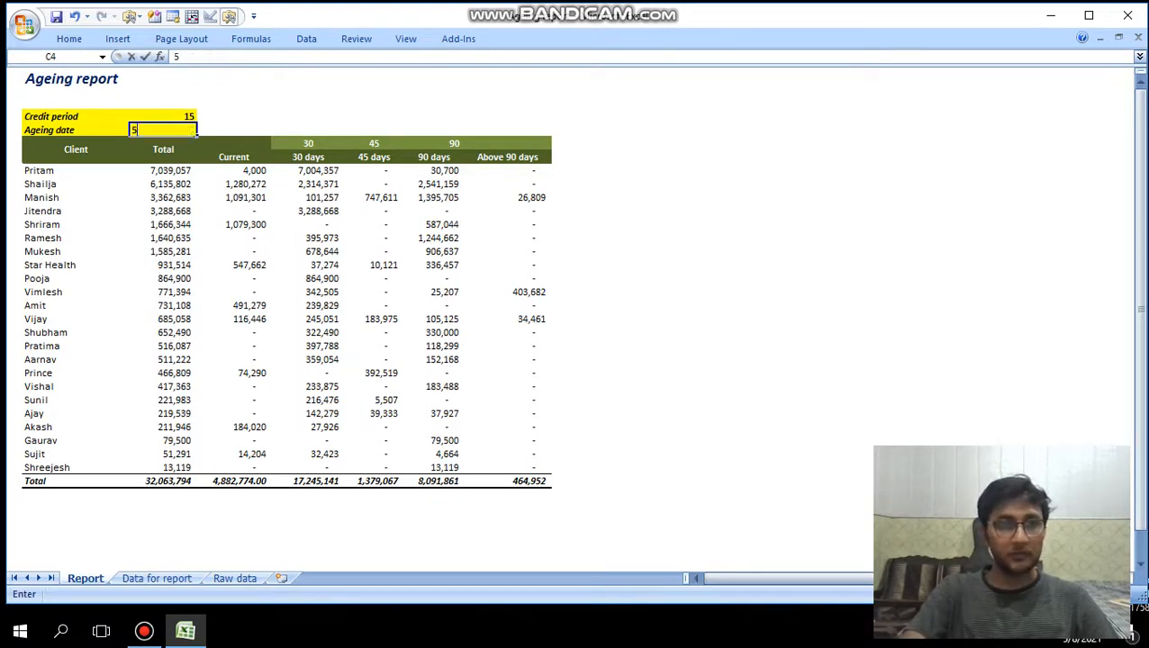
pyautogui.write('/1/2021')
pyautogui.press('Return')
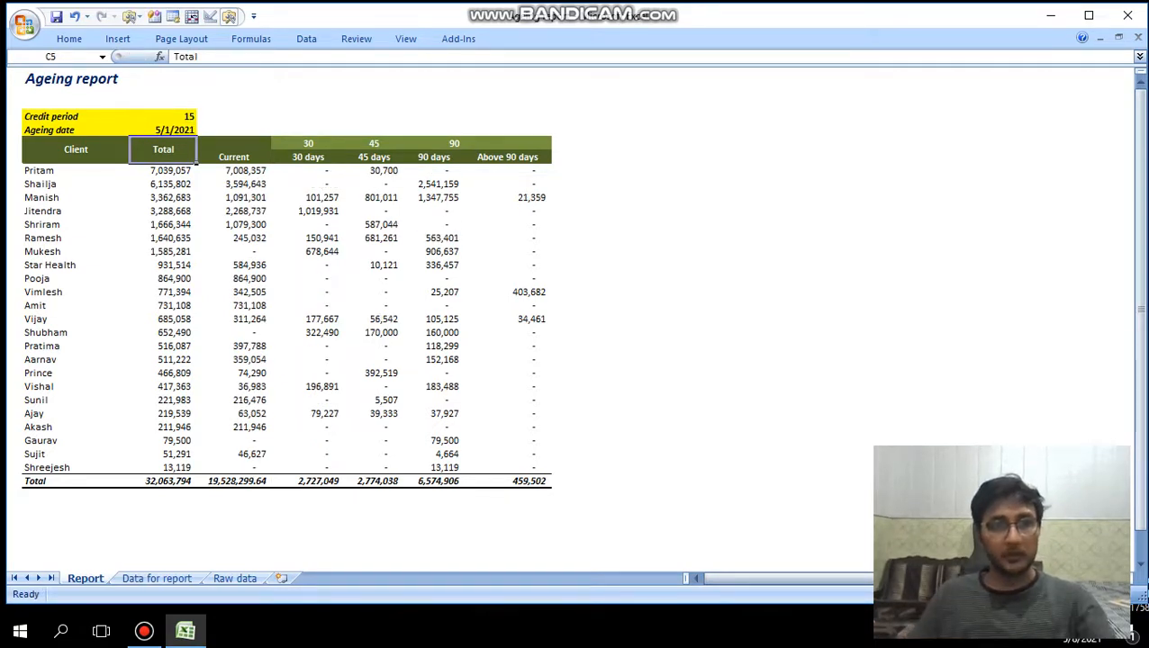
# - Undo and redo the ageing date change several times to compare both reports, finishing with the change undone
pyautogui.hotkey('ctrl', 'z')
pyautogui.hotkey('ctrl', 'y')
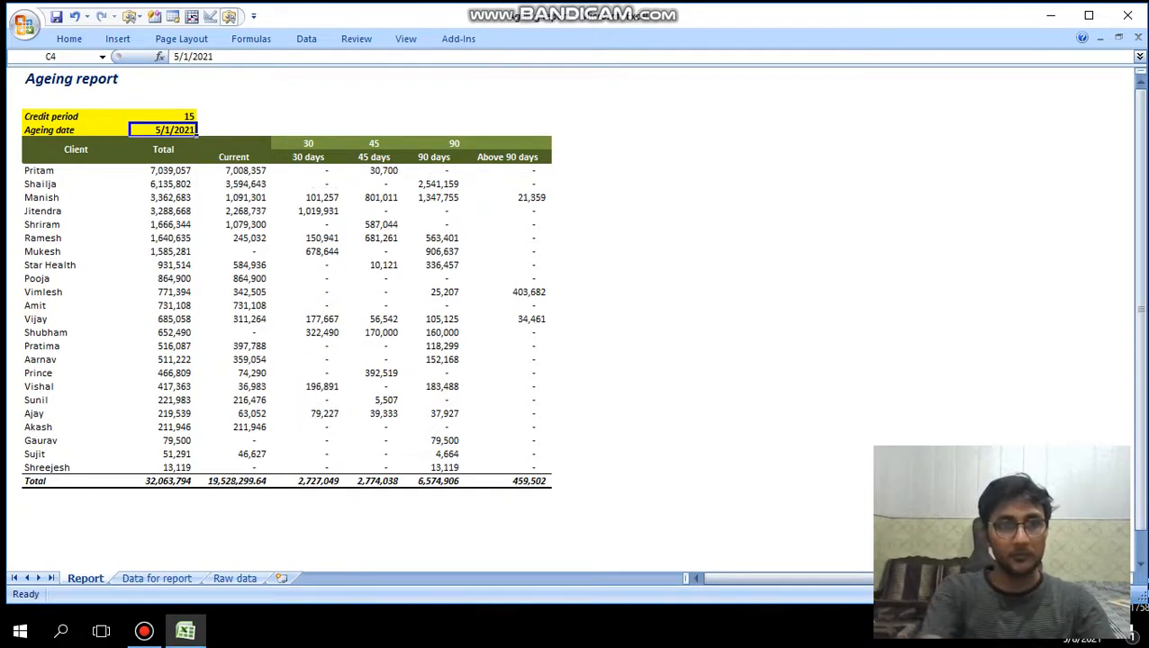
pyautogui.hotkey('ctrl', 'z')
pyautogui.hotkey('ctrl', 'y')
pyautogui.hotkey('ctrl', 'z')
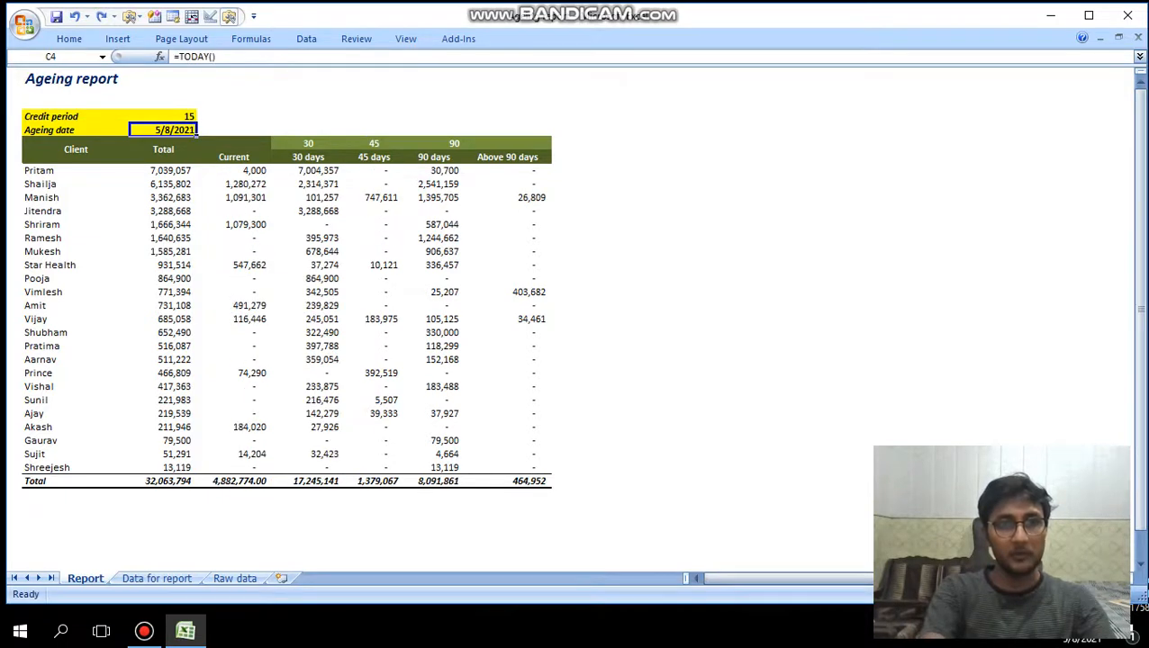
pyautogui.hotkey('ctrl', 'y')
pyautogui.hotkey('ctrl', 'z')
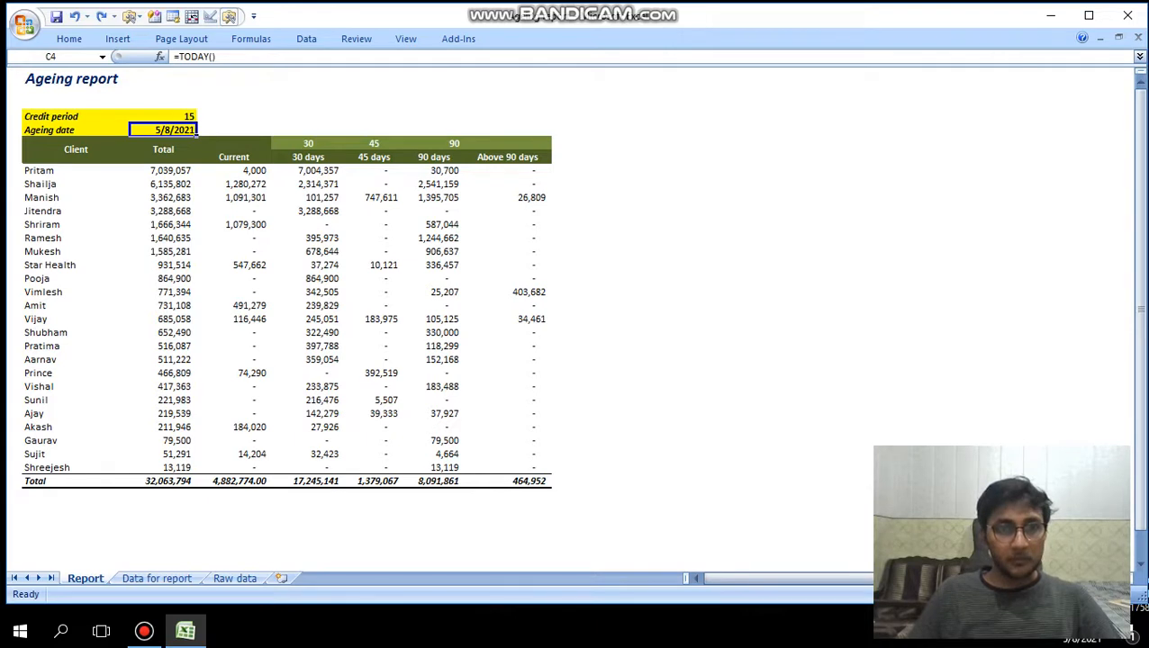
# - Examine the ageing bucket thresholds and the formulas of the day headings beneath them
pyautogui.moveTo(304, 144); pyautogui.dragTo(506, 145)
pyautogui.click(386, 210)
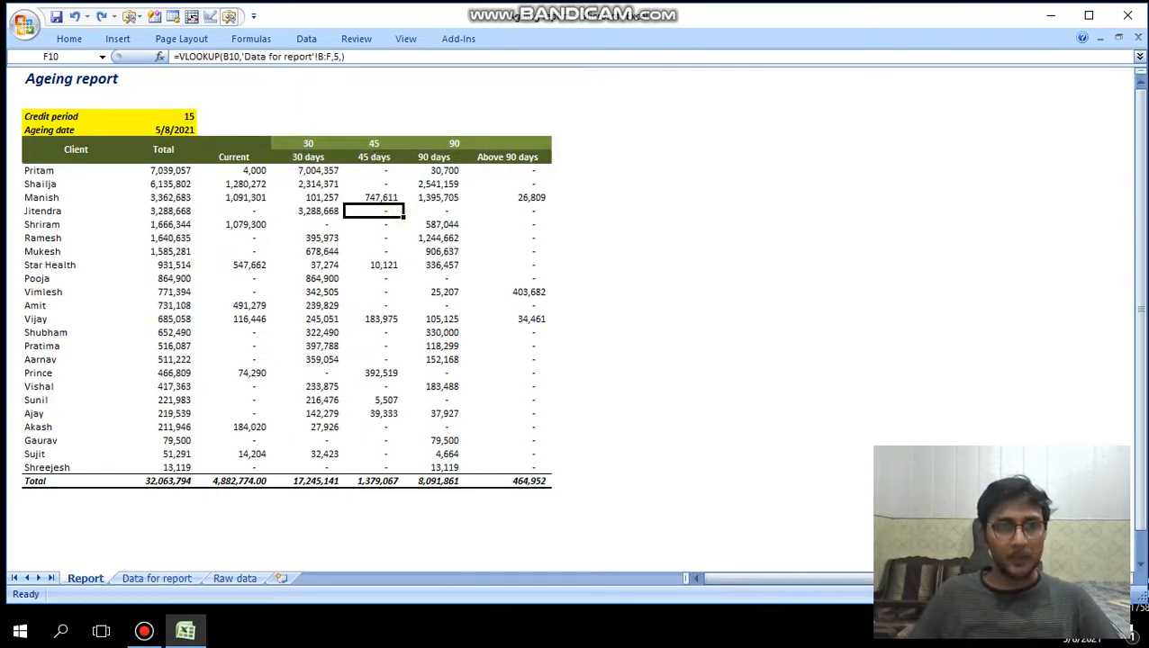
pyautogui.click(308, 144)
pyautogui.click(308, 157)
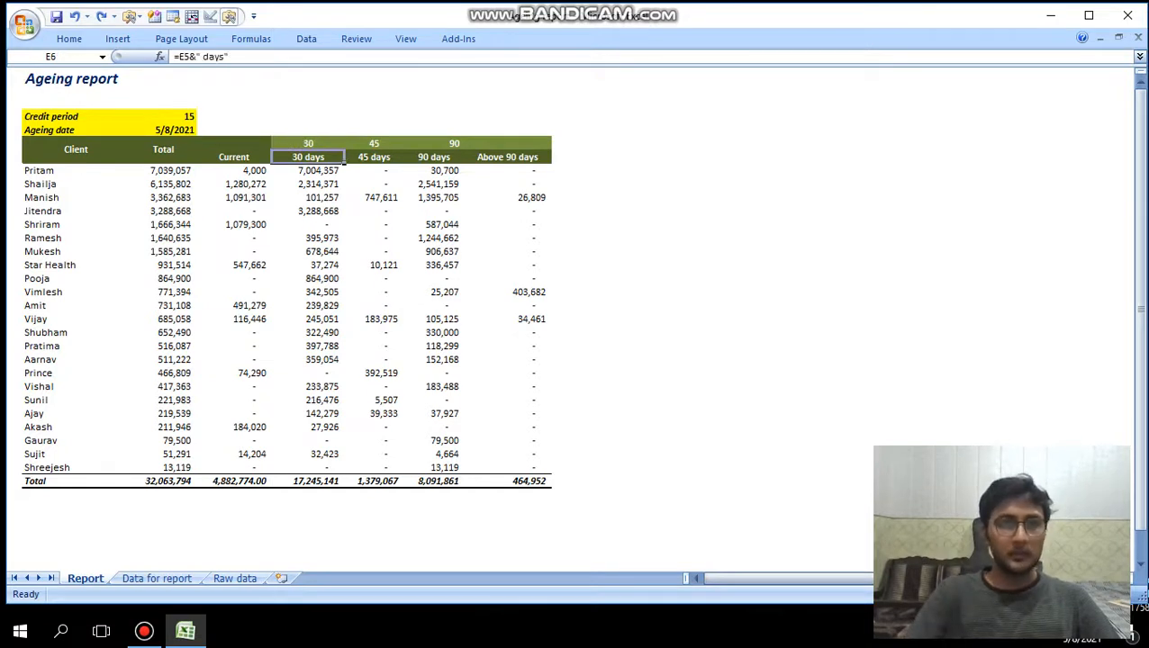
pyautogui.click(373, 157)
pyautogui.click(434, 157)
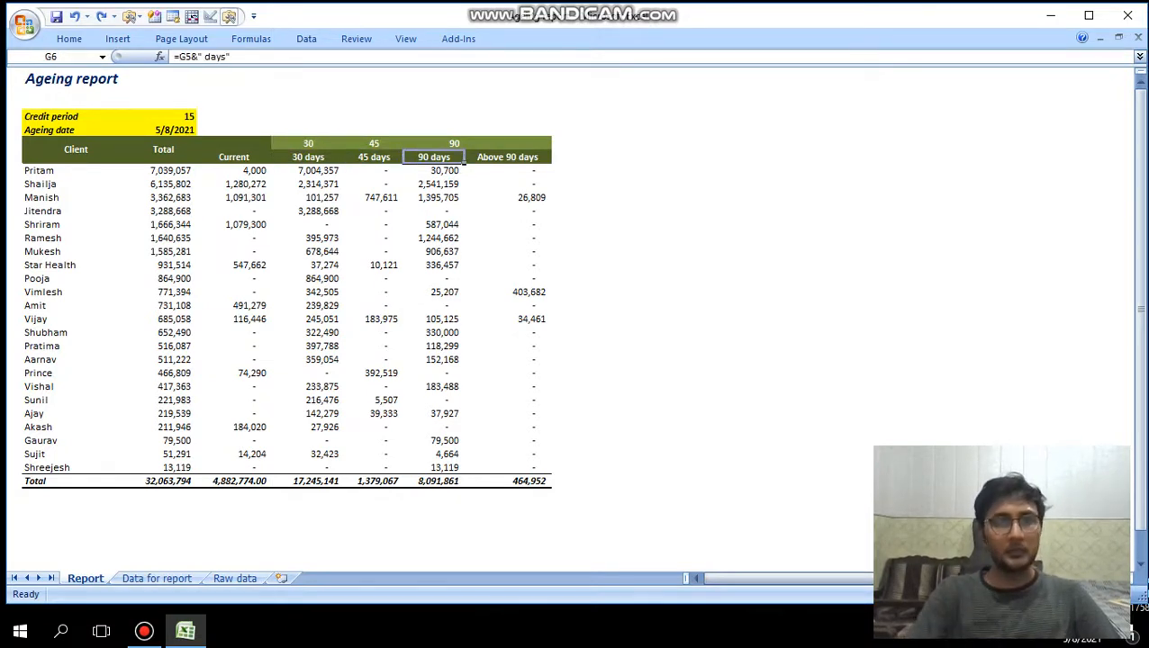
# - Set the three ageing bucket thresholds to 20, 40 and 80 days
pyautogui.press('Left')
pyautogui.press('Left')
pyautogui.press('Up')
pyautogui.press('Left')
pyautogui.press('Right')
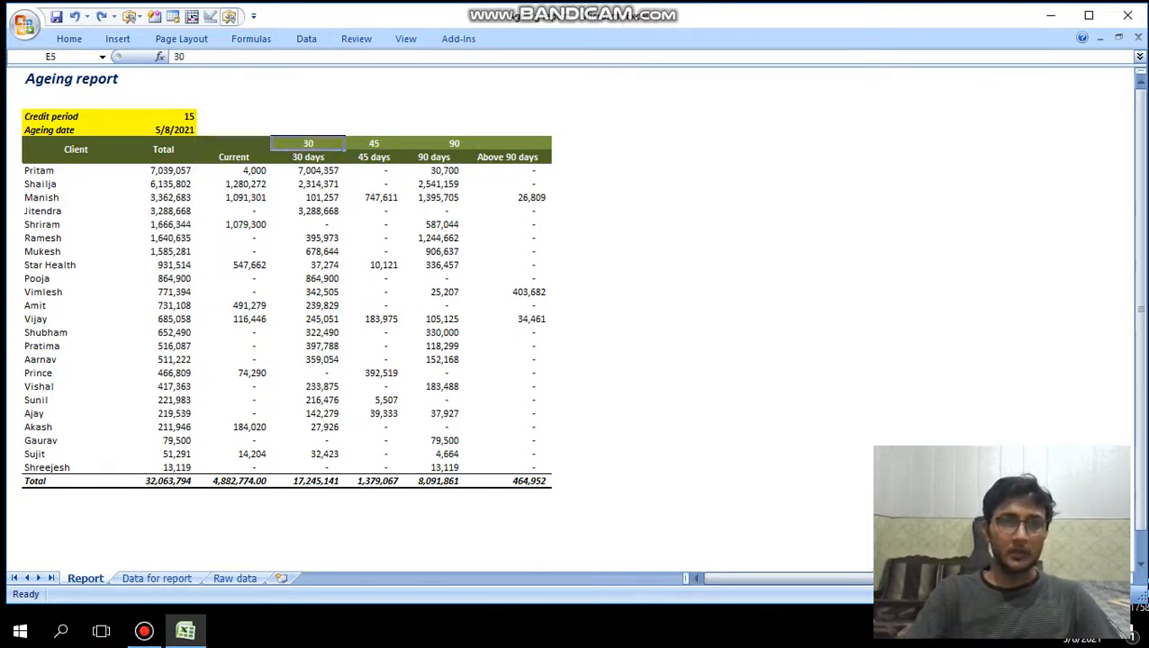
pyautogui.write('20')
pyautogui.hotkey('ctrl', 'Return')
pyautogui.press('Down')
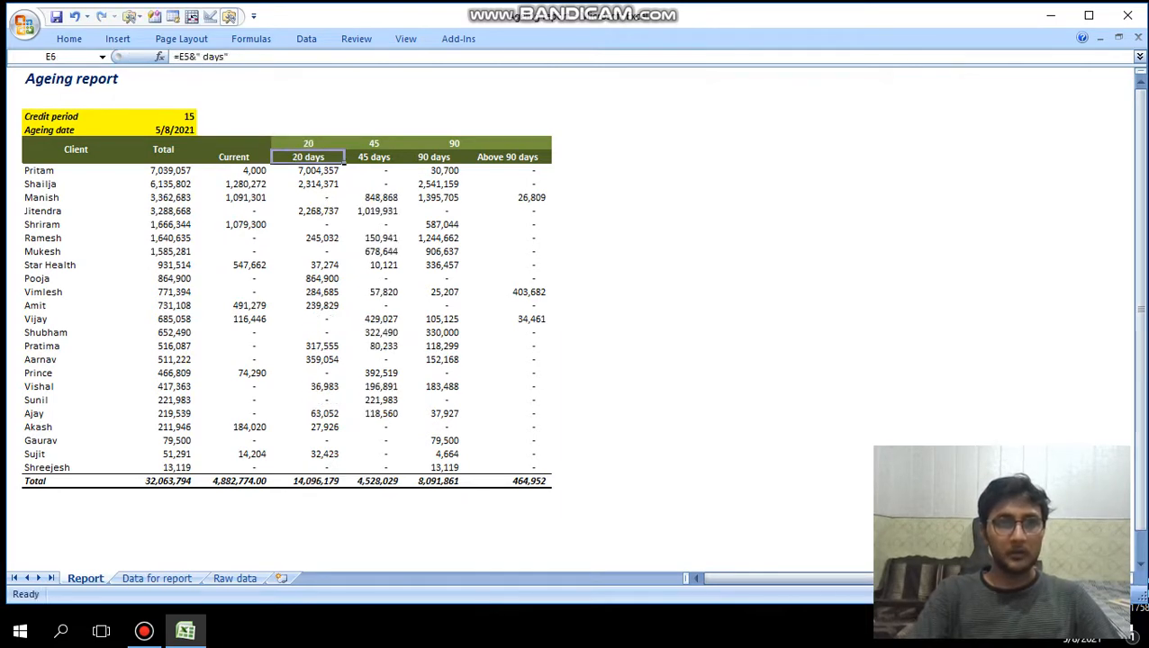
pyautogui.press('Right')
pyautogui.press('Up')
pyautogui.write('40')
pyautogui.press('Return')
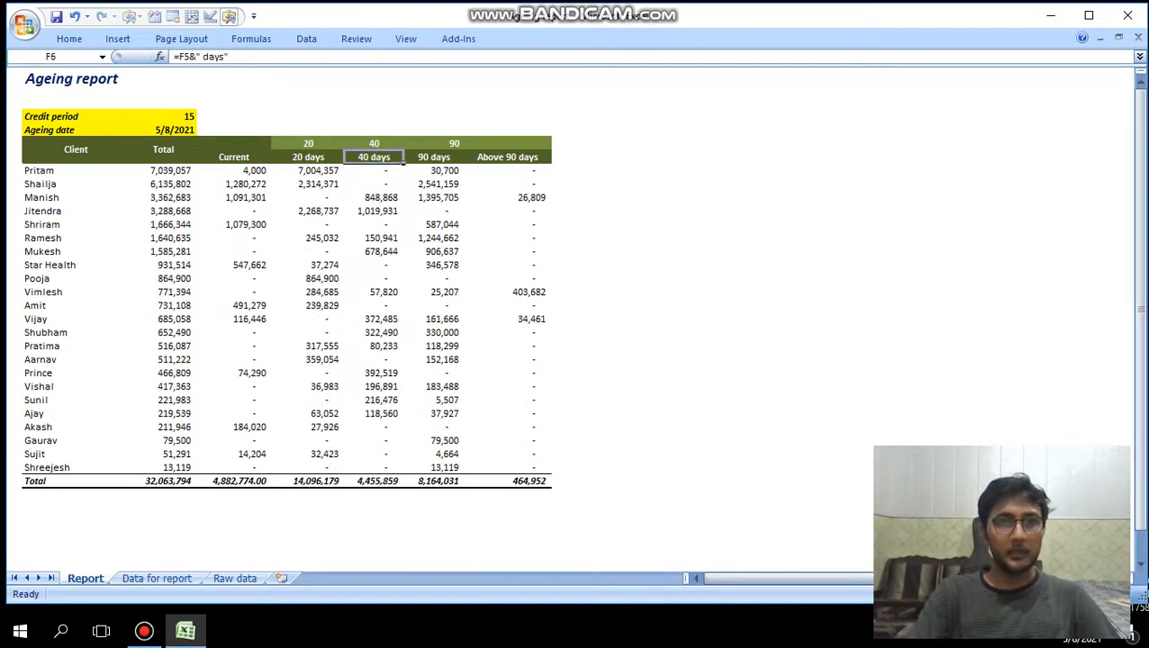
pyautogui.press('Right')
pyautogui.press('Up')
pyautogui.write('80')
pyautogui.press('Return')
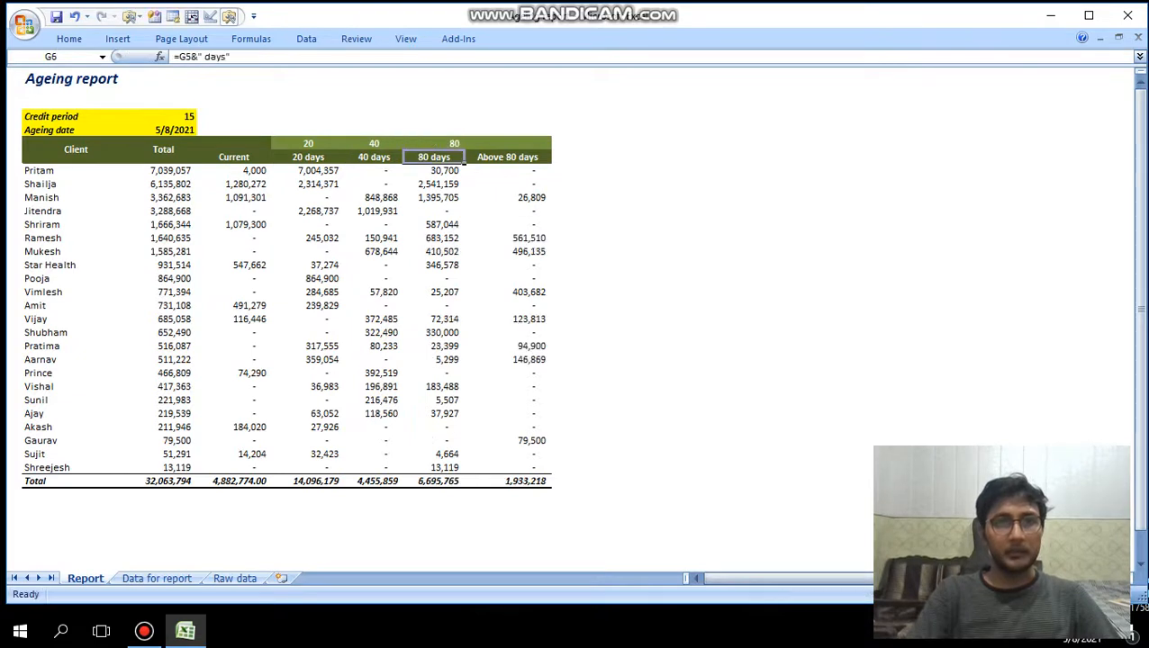
# - Set the three ageing bucket thresholds to 60, 90 and 100 days
pyautogui.press('Left')
pyautogui.press('Left')
pyautogui.press('Up')
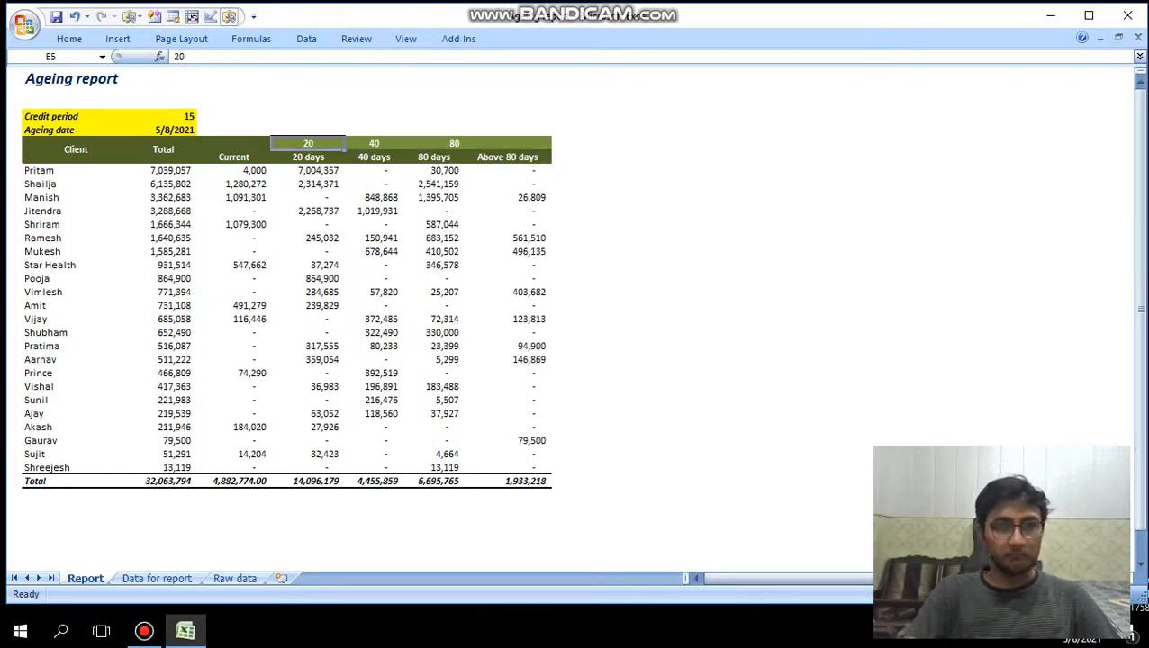
pyautogui.write('60')
pyautogui.press('Return')
pyautogui.press('Right')
pyautogui.press('Up')
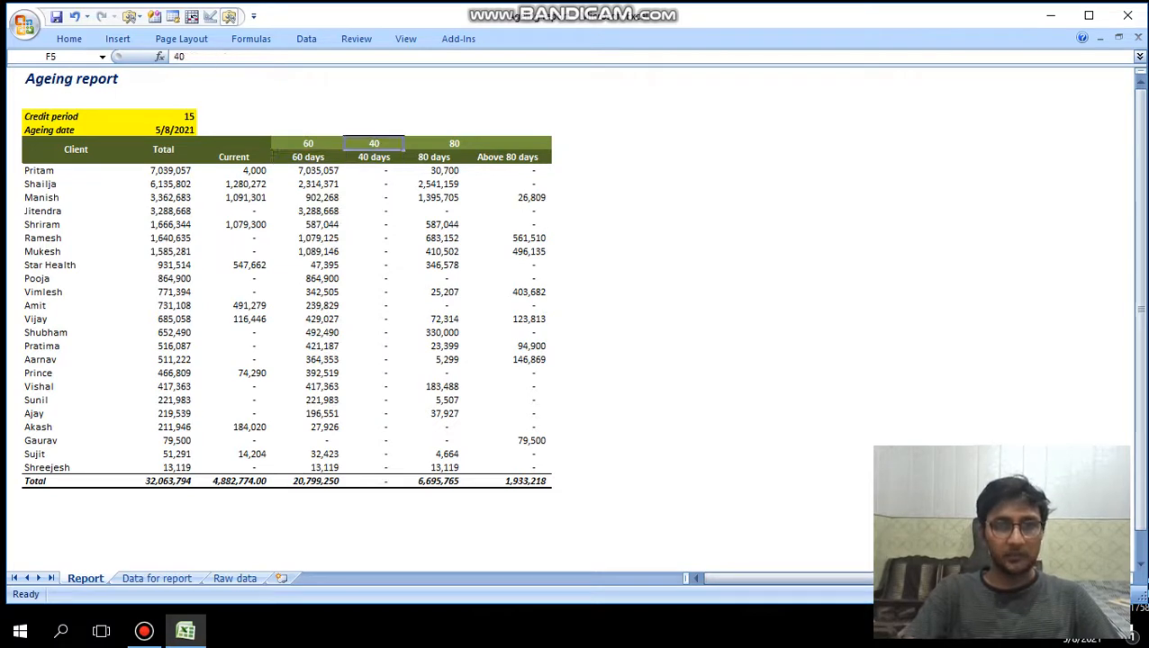
pyautogui.write('90')
pyautogui.press('Return')
pyautogui.press('Right')
pyautogui.press('Up')
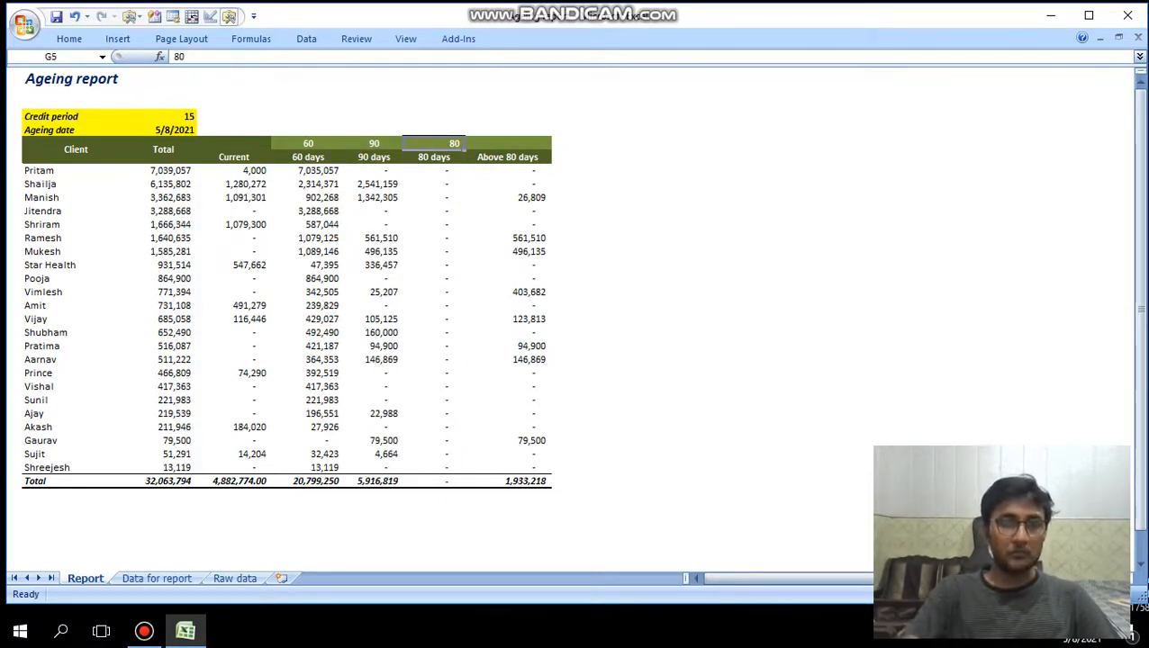
pyautogui.write('100')
pyautogui.press('Return')
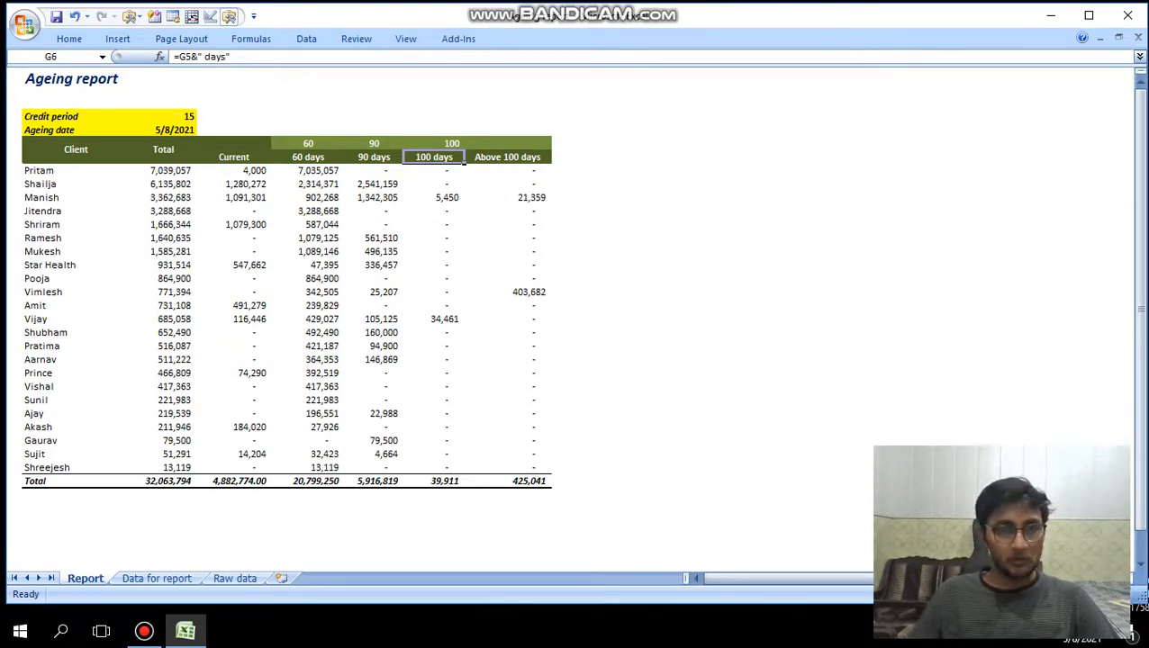
# - Review the report's client amounts, and examine the Raw data sheet's column headings and the Age formula in E6
pyautogui.moveTo(40, 170); pyautogui.dragTo(243, 454)
pyautogui.moveTo(162, 184); pyautogui.dragTo(162, 440)
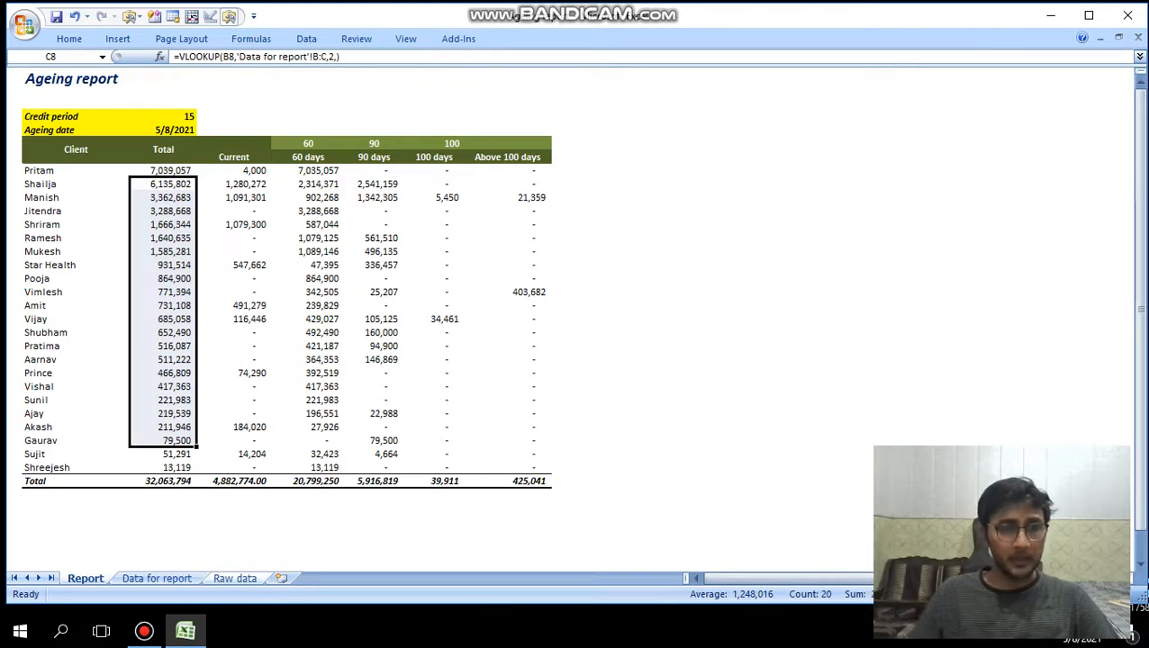
pyautogui.hotkey('ctrl', 'pagedown')
pyautogui.hotkey('ctrl', 'pagedown')
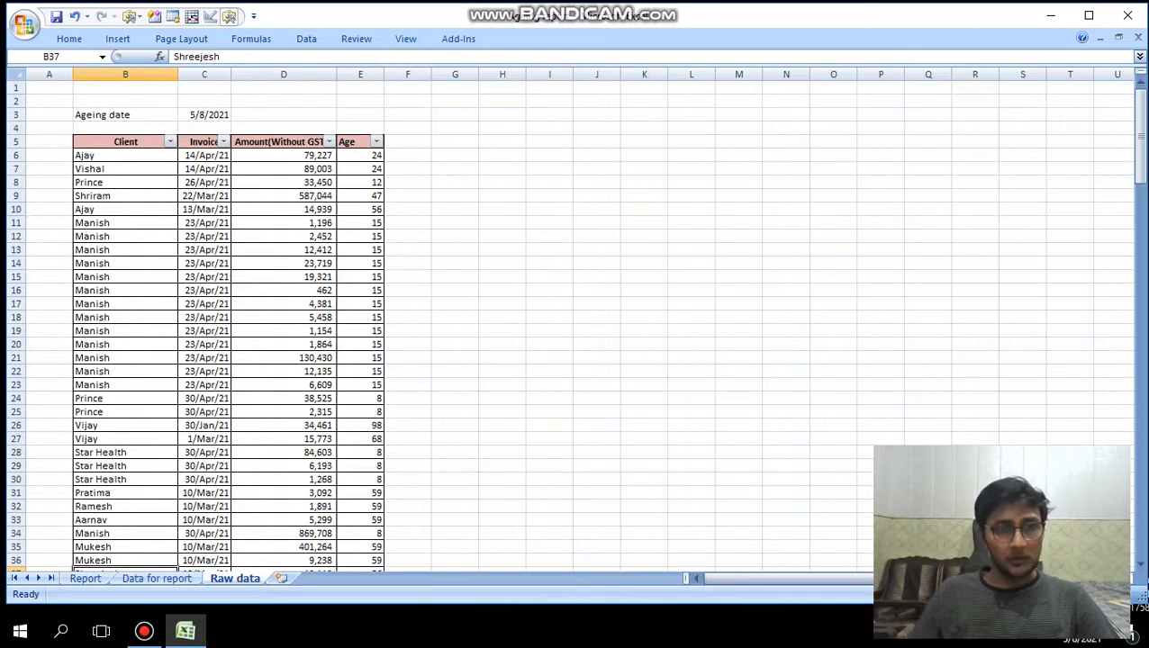
pyautogui.click(176, 144)
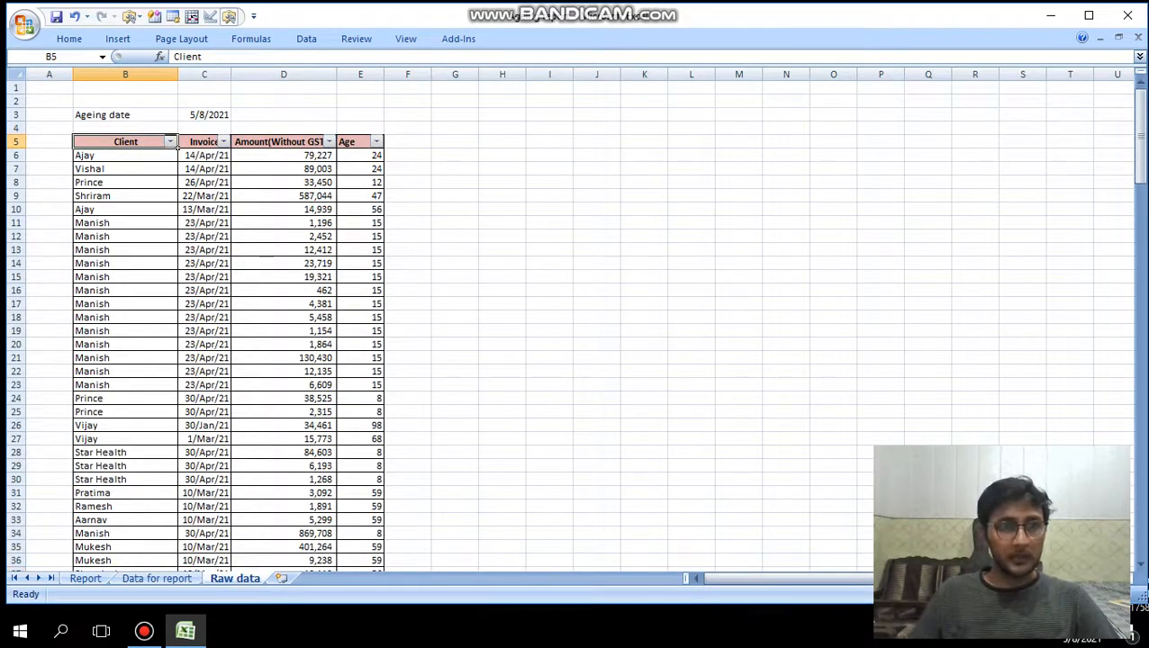
pyautogui.click(226, 144)
pyautogui.click(332, 145)
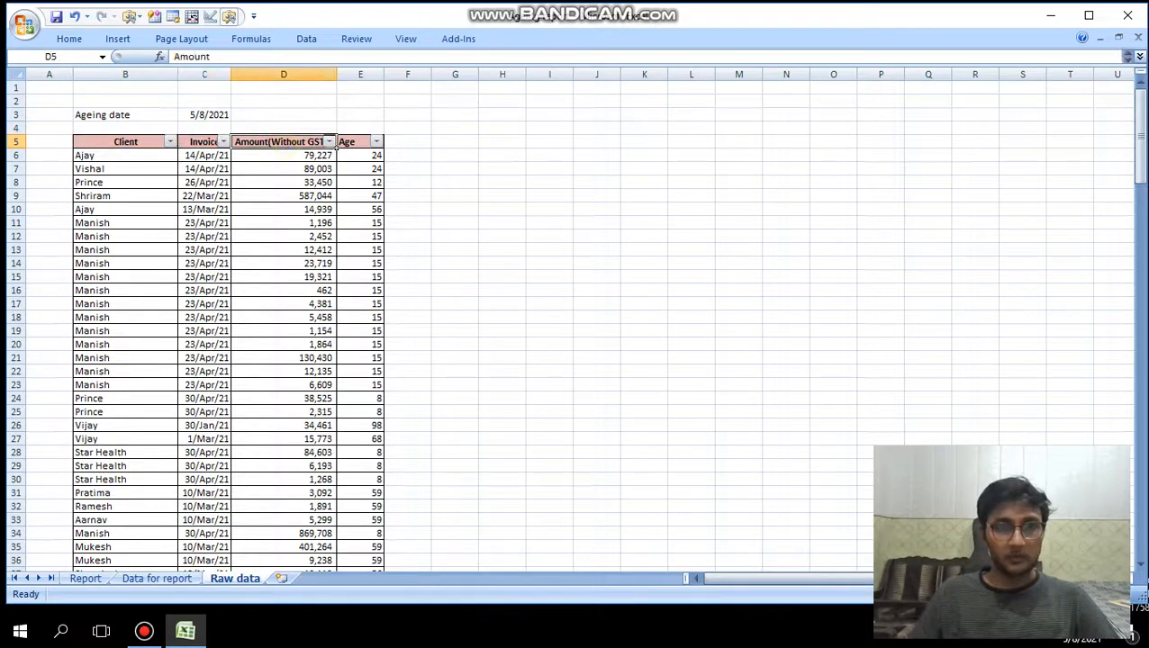
pyautogui.click(382, 144)
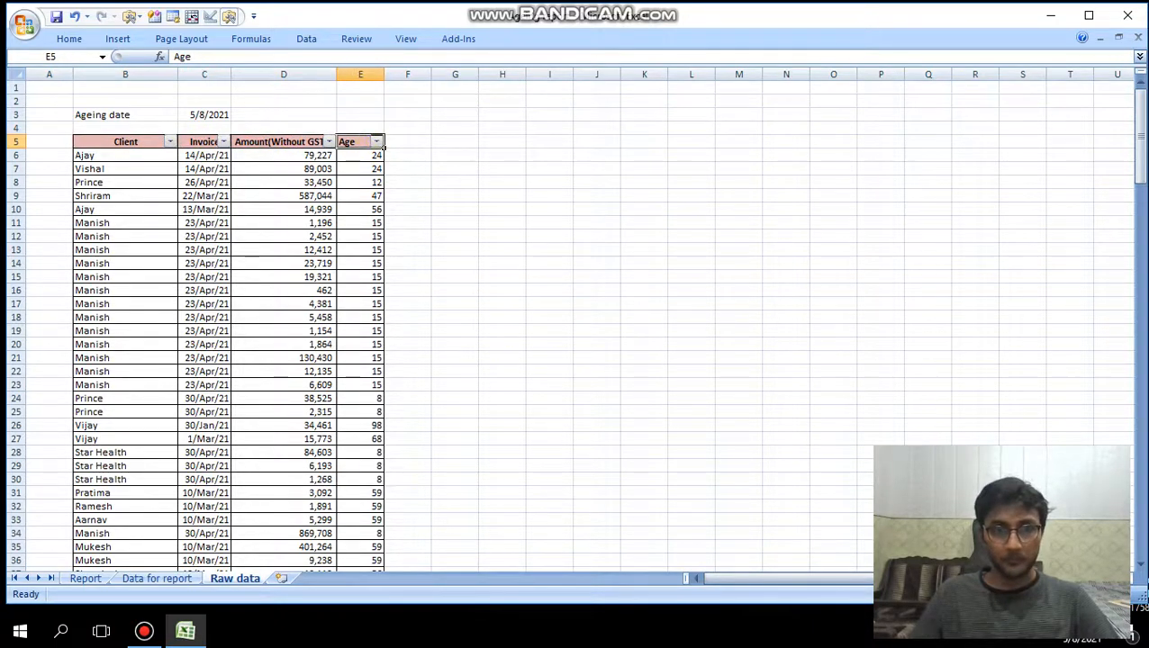
pyautogui.click(382, 157)
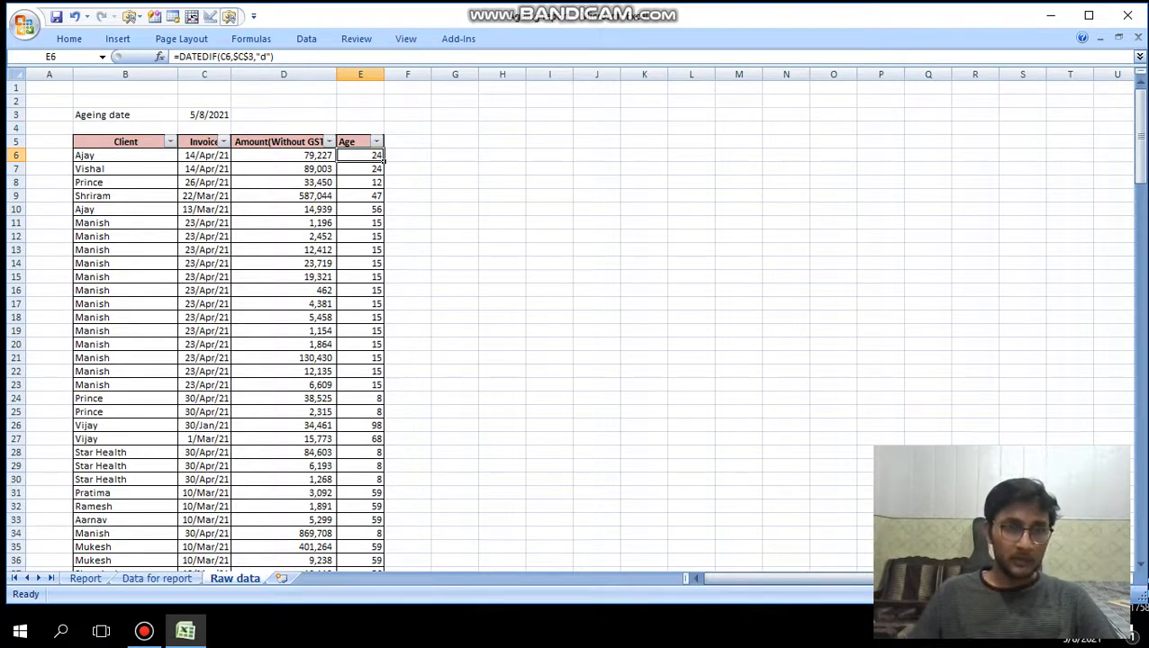
# - Enter the formula =DATEDIF(C6,$C$3,"d") in F6, beside the first invoice's age
pyautogui.click(411, 157)
pyautogui.write('=')
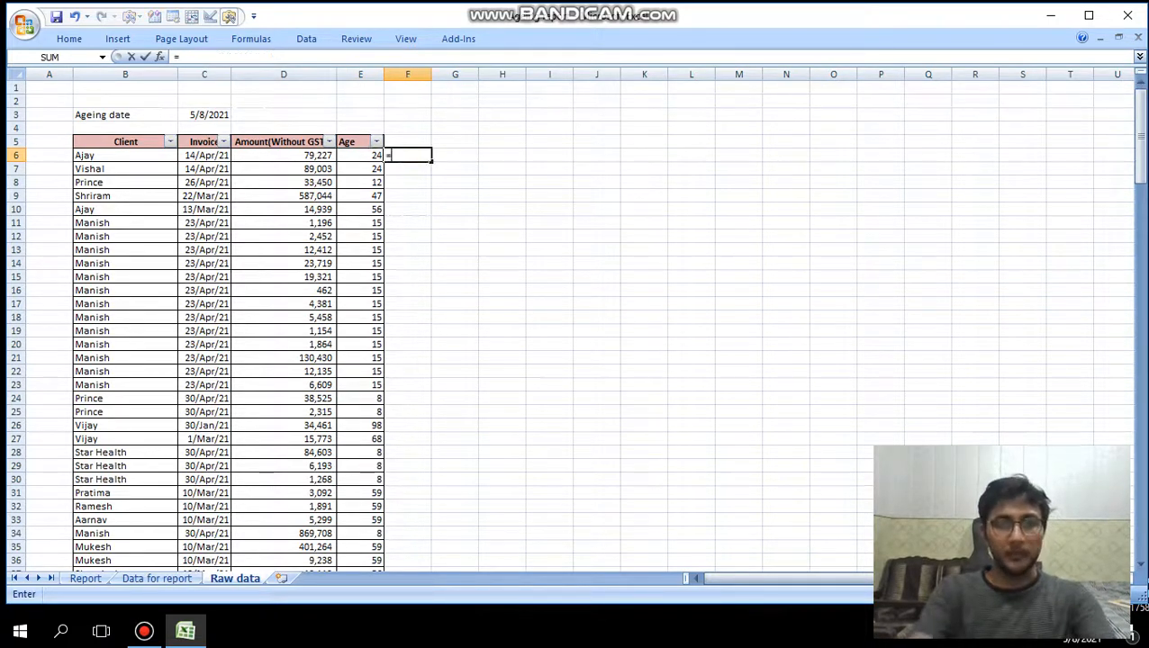
pyautogui.write('datedif')
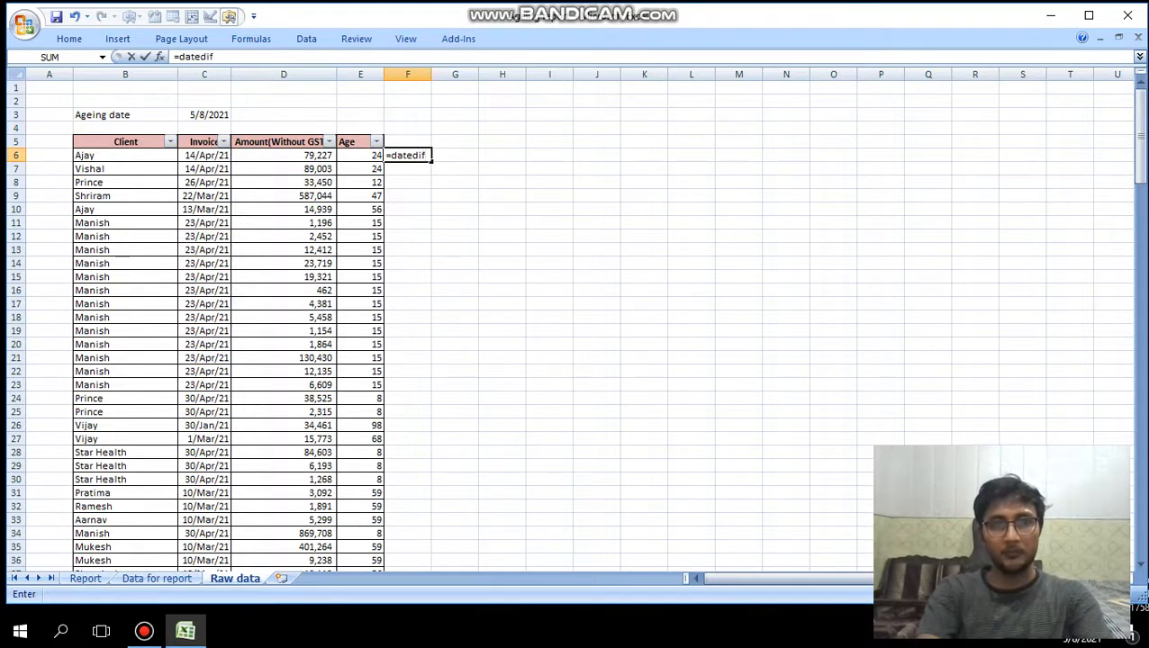
pyautogui.write('(')
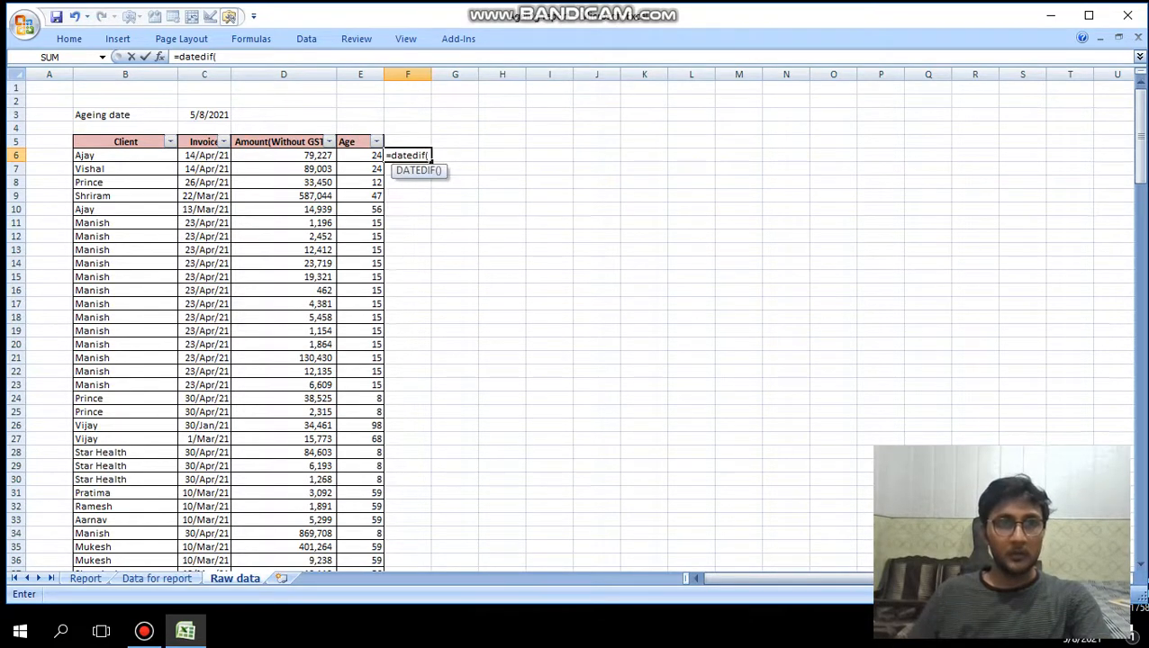
pyautogui.click(185, 156)
pyautogui.write(',')
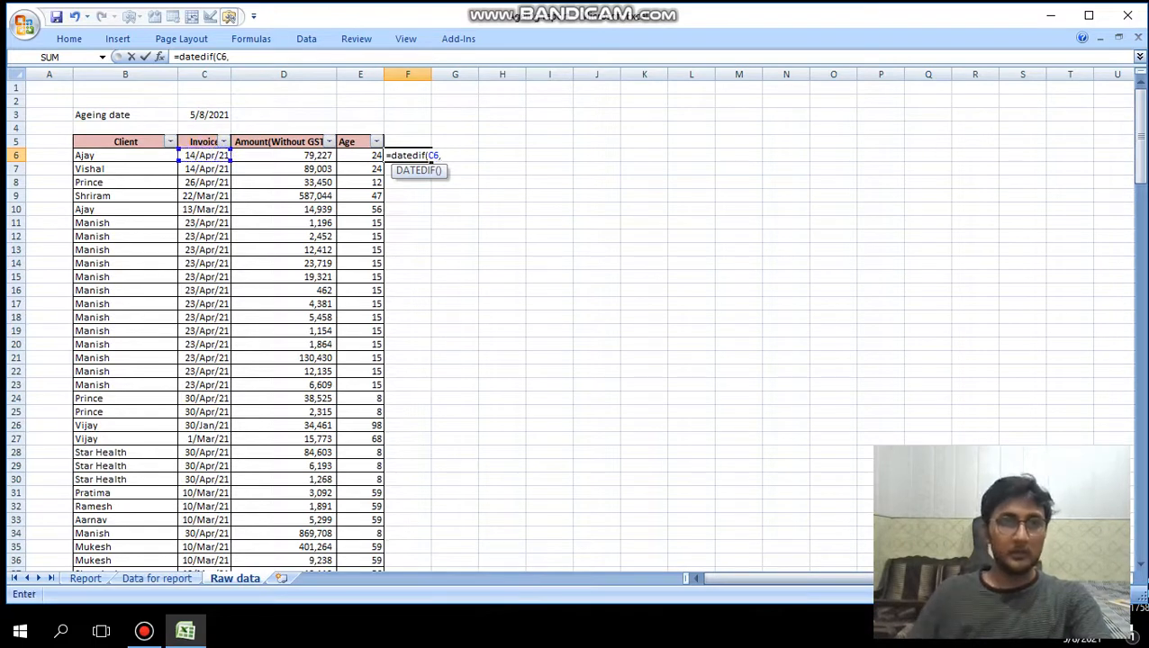
pyautogui.click(205, 114)
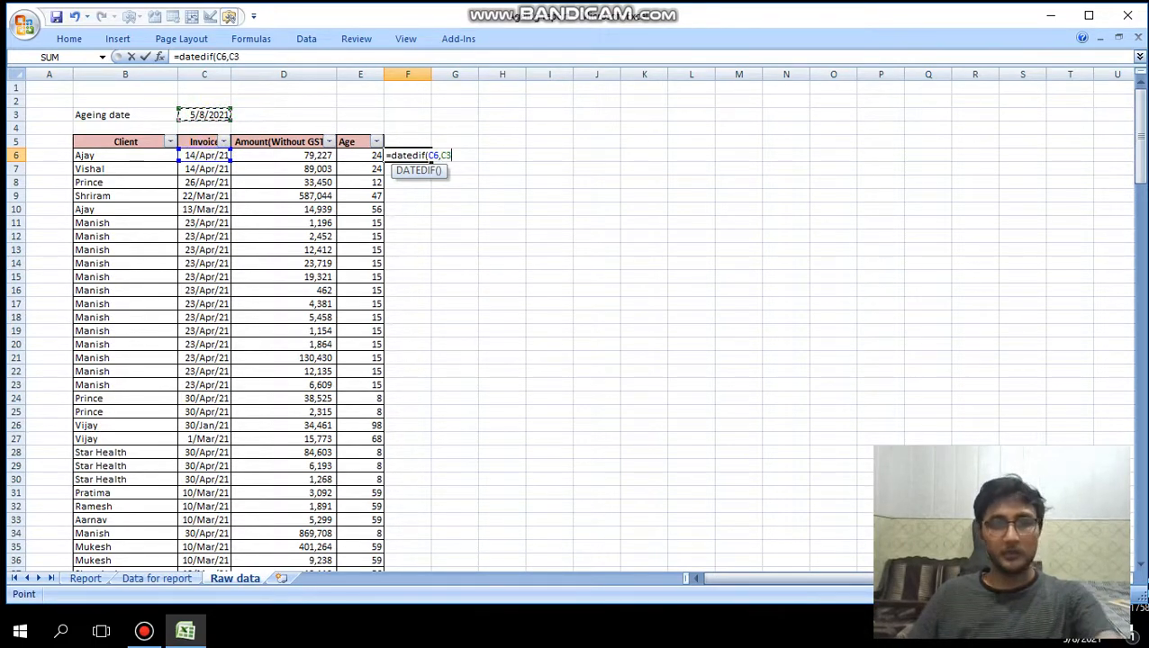
pyautogui.press('F4')
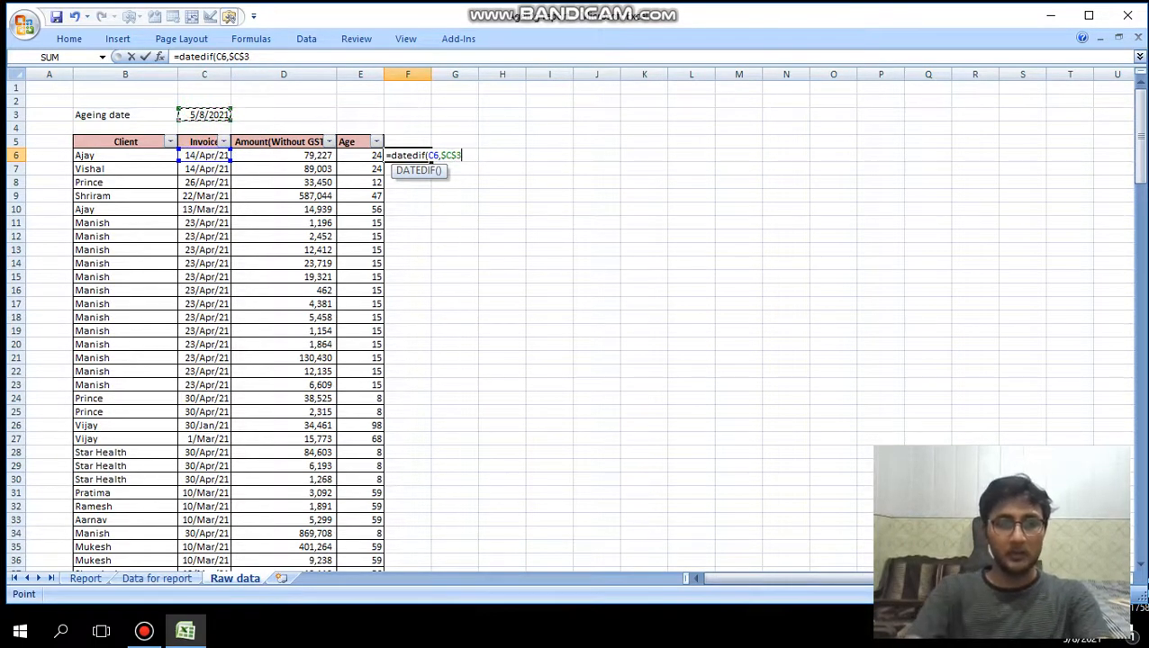
pyautogui.write(',"d"')
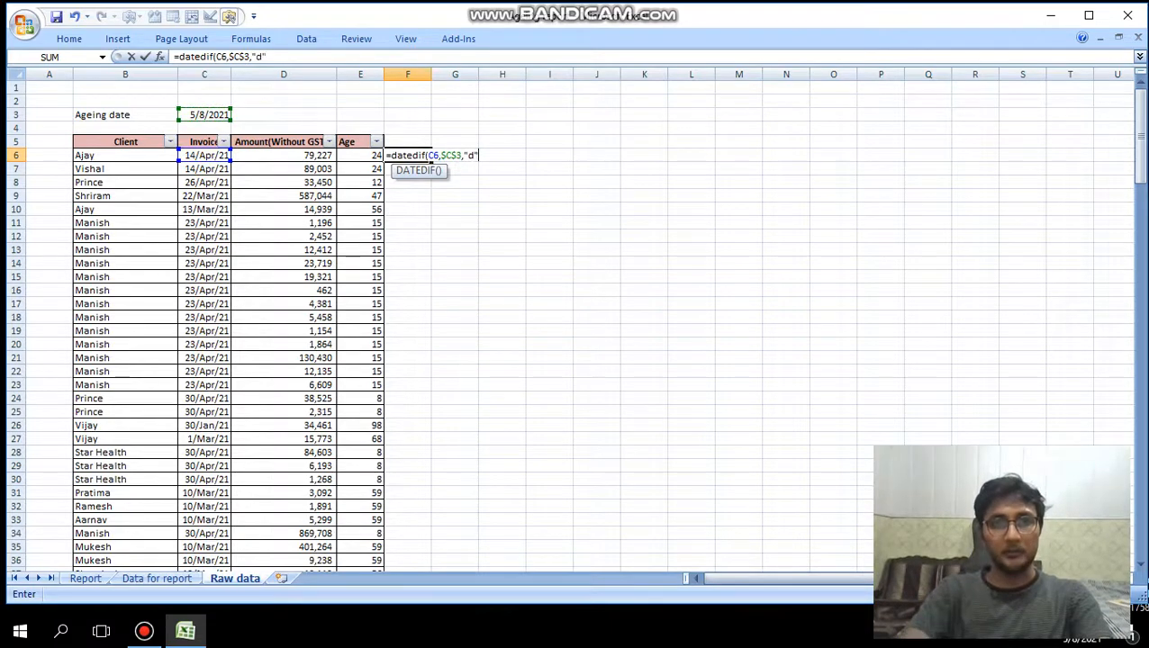
pyautogui.write(')')
pyautogui.press('Return')
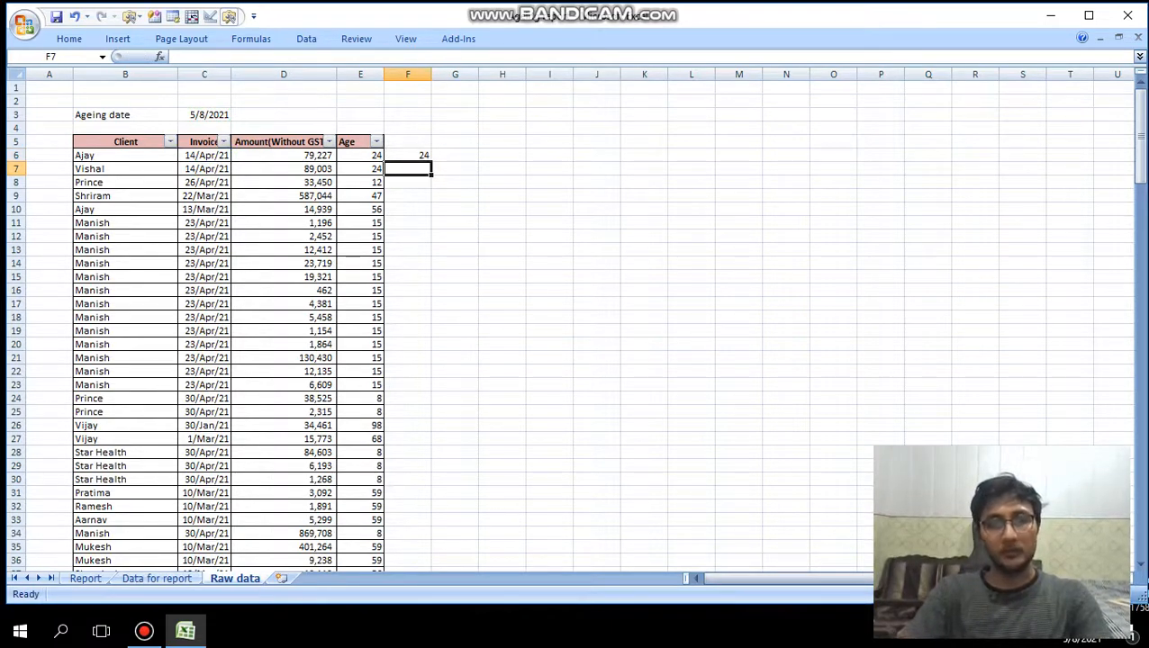
# - Copy the DATEDIF formula from F6 down column F to the last invoice row
pyautogui.press('Up')
pyautogui.hotkey('ctrl', 'c')
pyautogui.press('Left')
pyautogui.hotkey('ctrl', 'Down')
pyautogui.press('Right')
pyautogui.hotkey('ctrl', 'shift', 'Up')
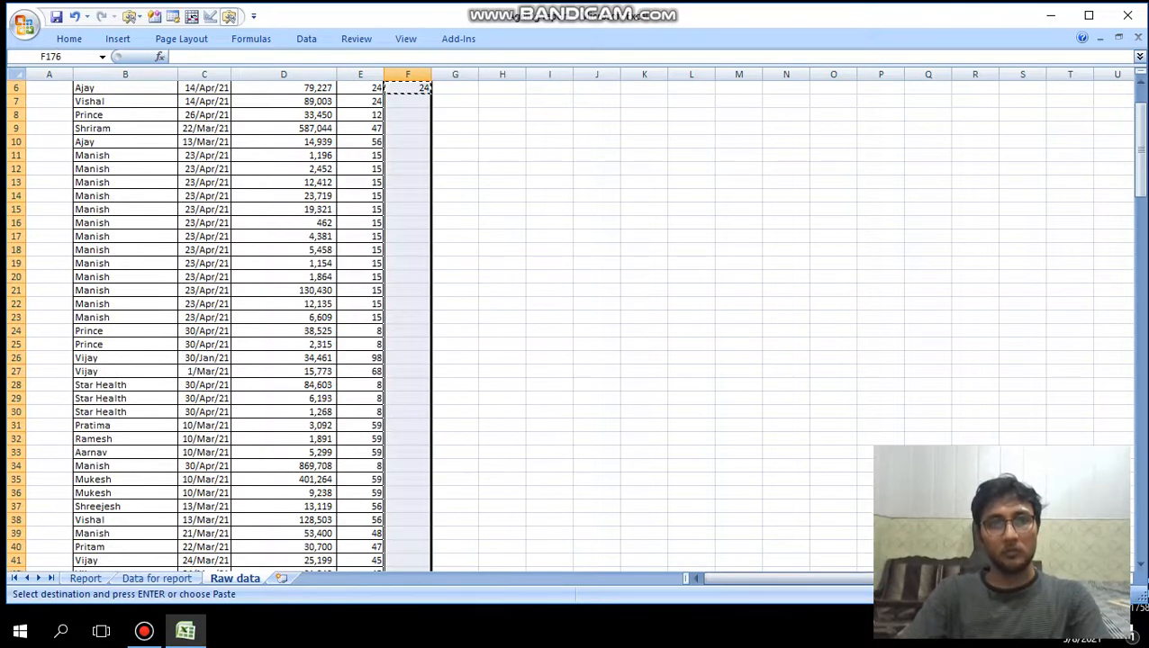
pyautogui.hotkey('ctrl', 'v')
# - Clear the trial age formulas from column F, from F6 down
pyautogui.hotkey('ctrl', 'Up')
pyautogui.hotkey('ctrl', 'shift', 'Down')
pyautogui.press('Delete')
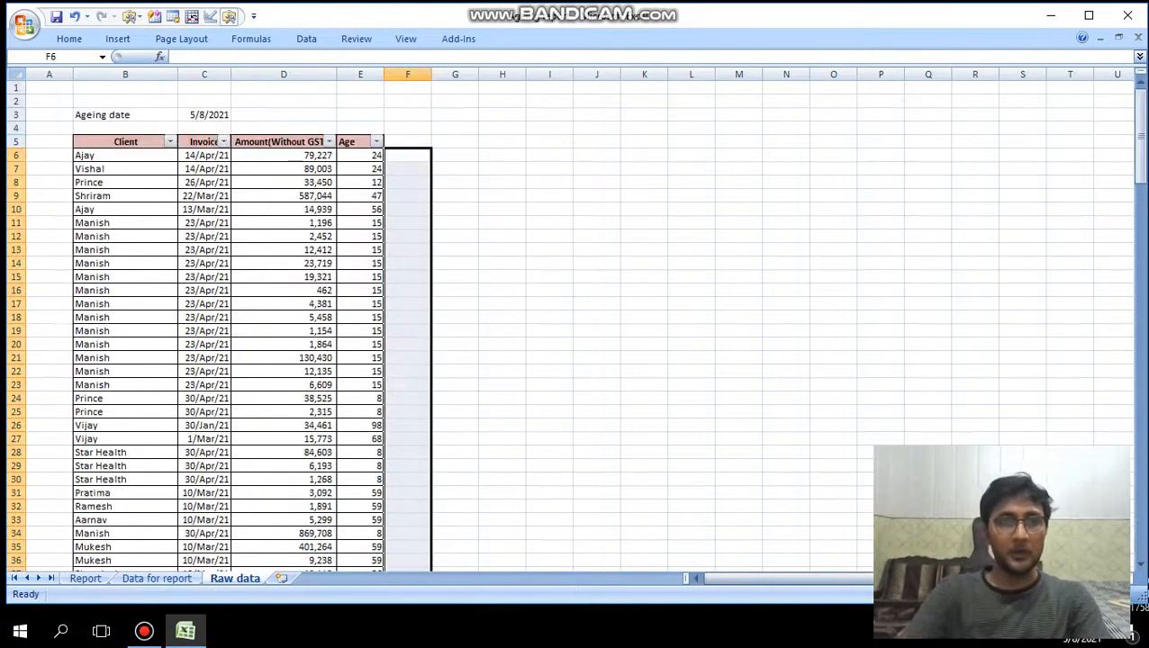
pyautogui.press('Left')
pyautogui.press('Left')
pyautogui.press('Right')
pyautogui.press('Left')
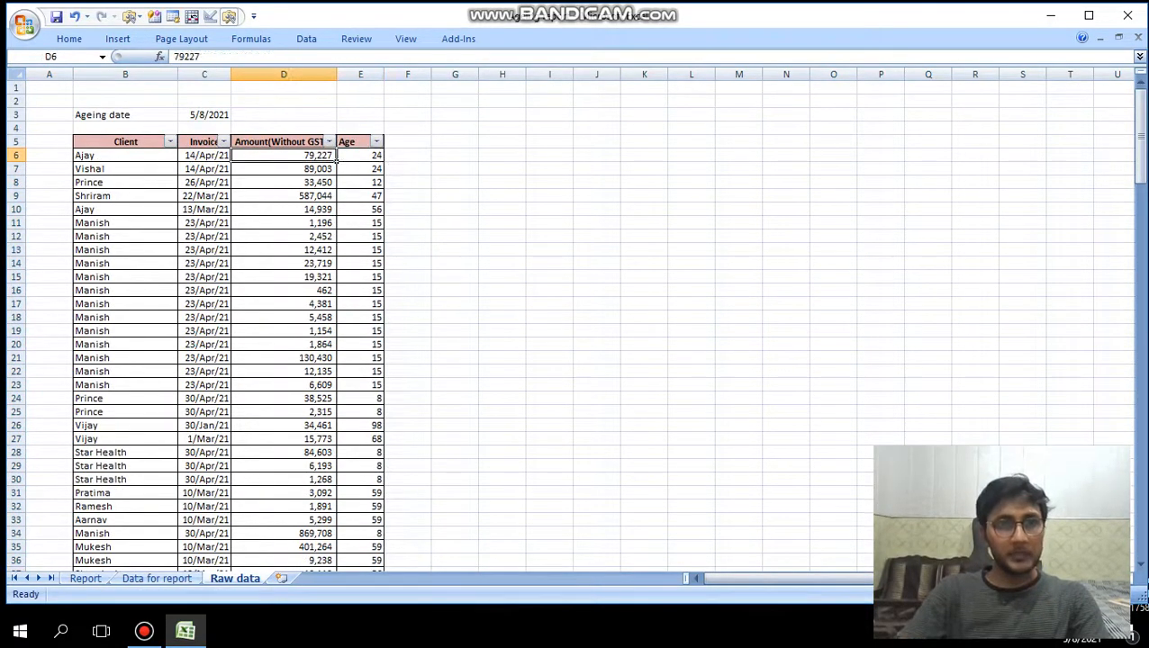
pyautogui.press('Right')
# - Compare the Data for report and Report sheets, and examine the VLOOKUP formulas behind the report's client amounts
pyautogui.hotkey('ctrl', 'pageup')
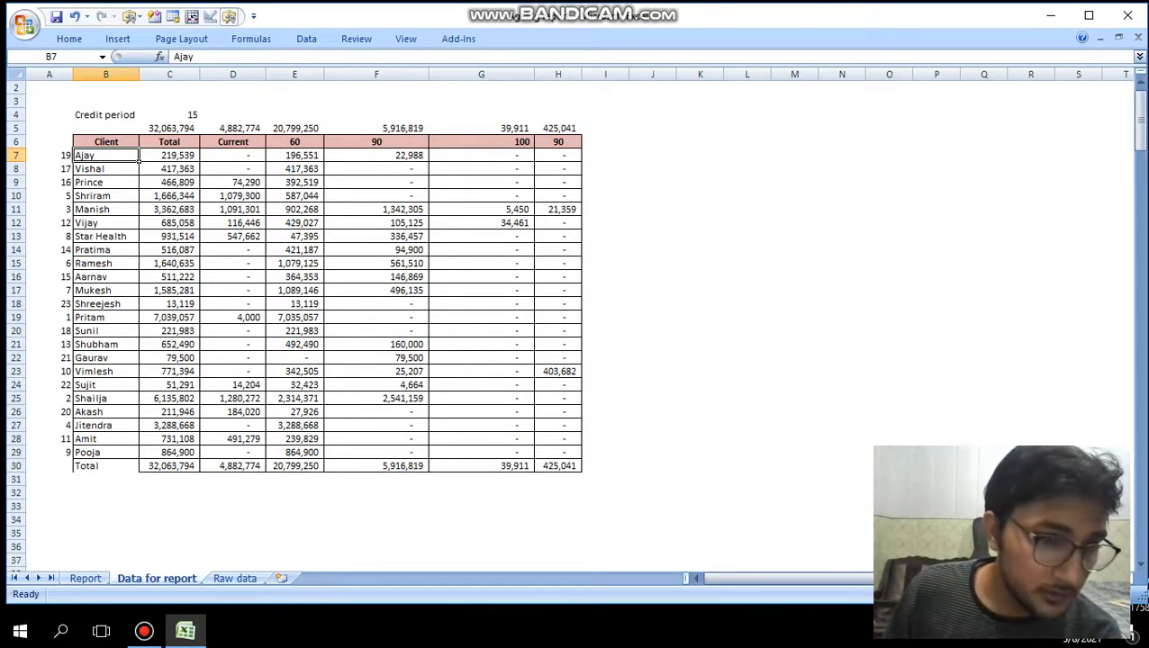
pyautogui.hotkey('ctrl', 'pageup')
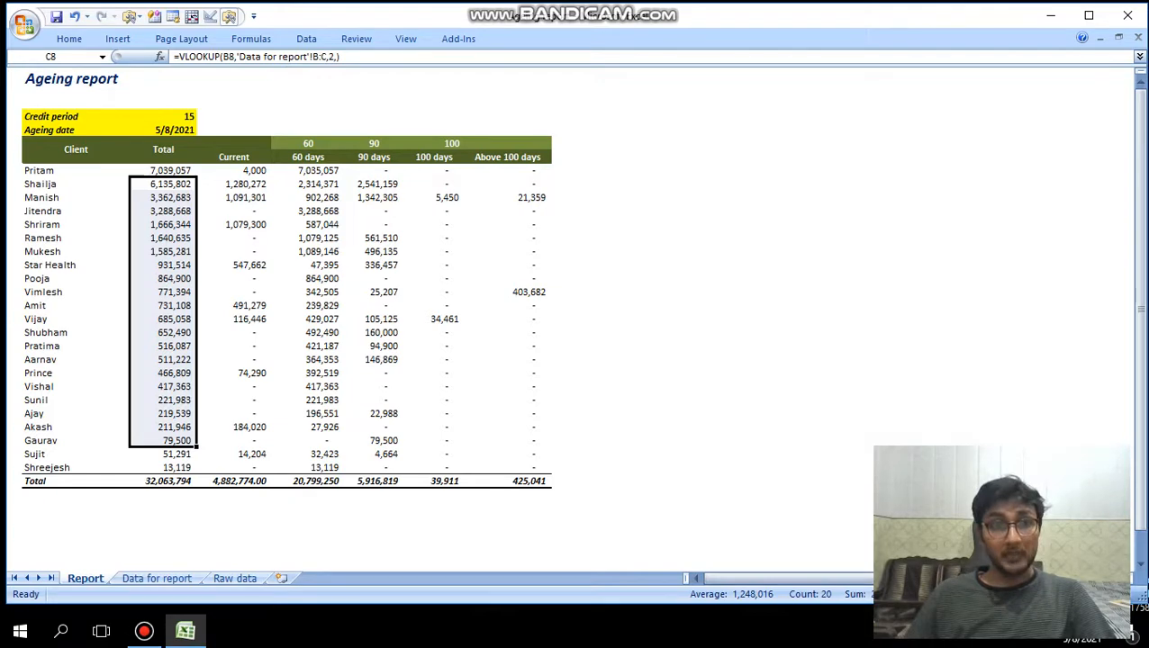
pyautogui.click(157, 578)
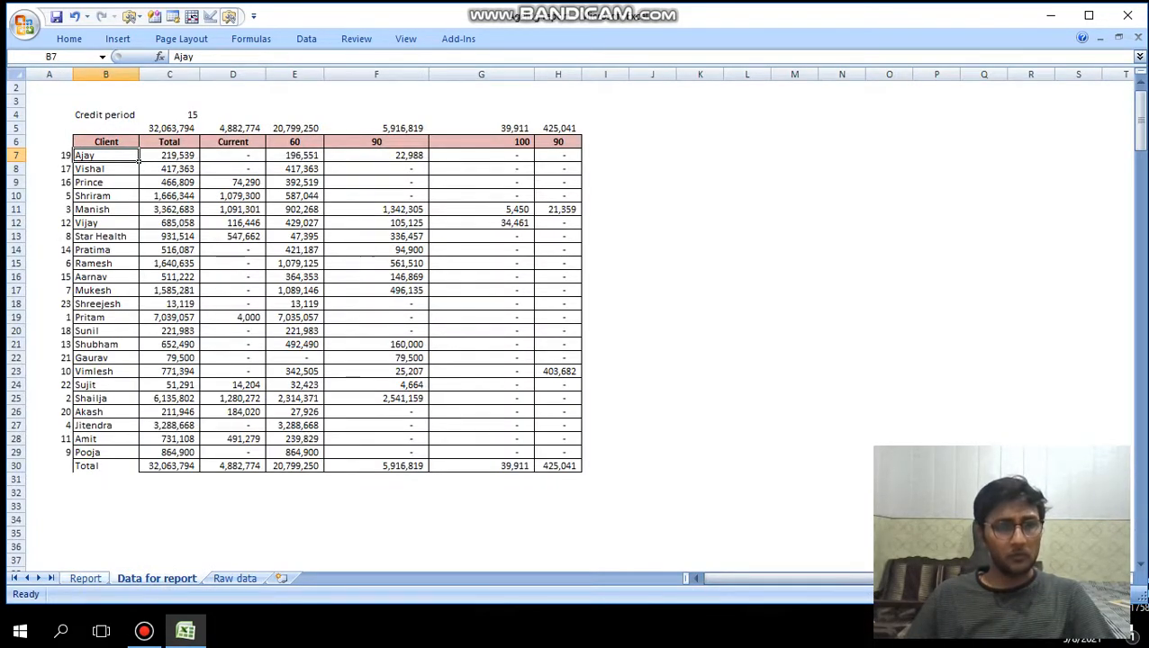
pyautogui.click(86, 578)
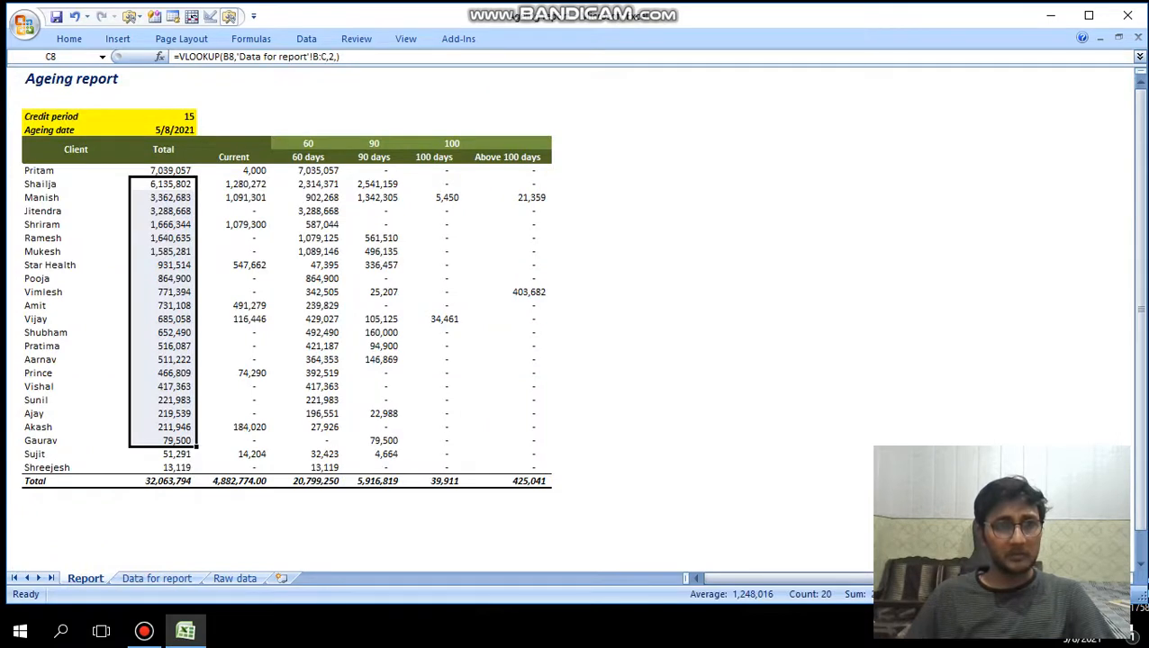
pyautogui.moveTo(171, 170); pyautogui.dragTo(446, 292)
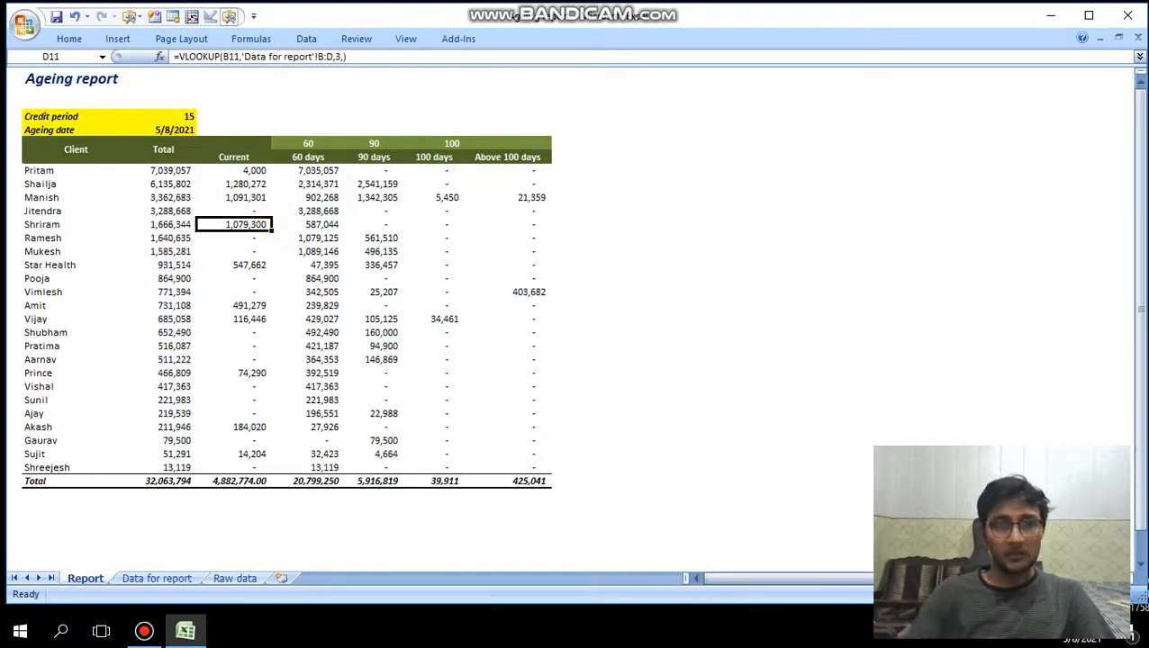
pyautogui.press('Left')
pyautogui.press('Left')
pyautogui.press('Left')
pyautogui.press('Right')
pyautogui.press('Up')
pyautogui.press('Up')
pyautogui.press('Up')
pyautogui.press('Up')
pyautogui.press('Right')
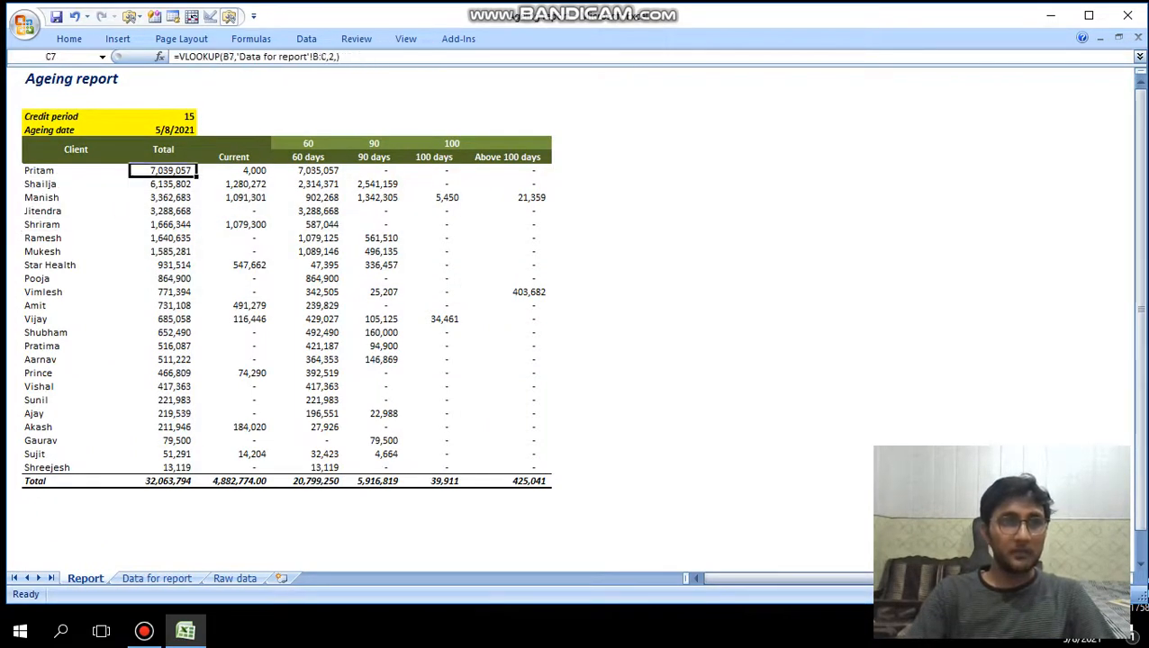
pyautogui.press('Right')
pyautogui.press('Right')
pyautogui.press('Right')
pyautogui.press('Right')
pyautogui.press('Left')
pyautogui.press('Down')
pyautogui.press('Down')
pyautogui.press('Right')
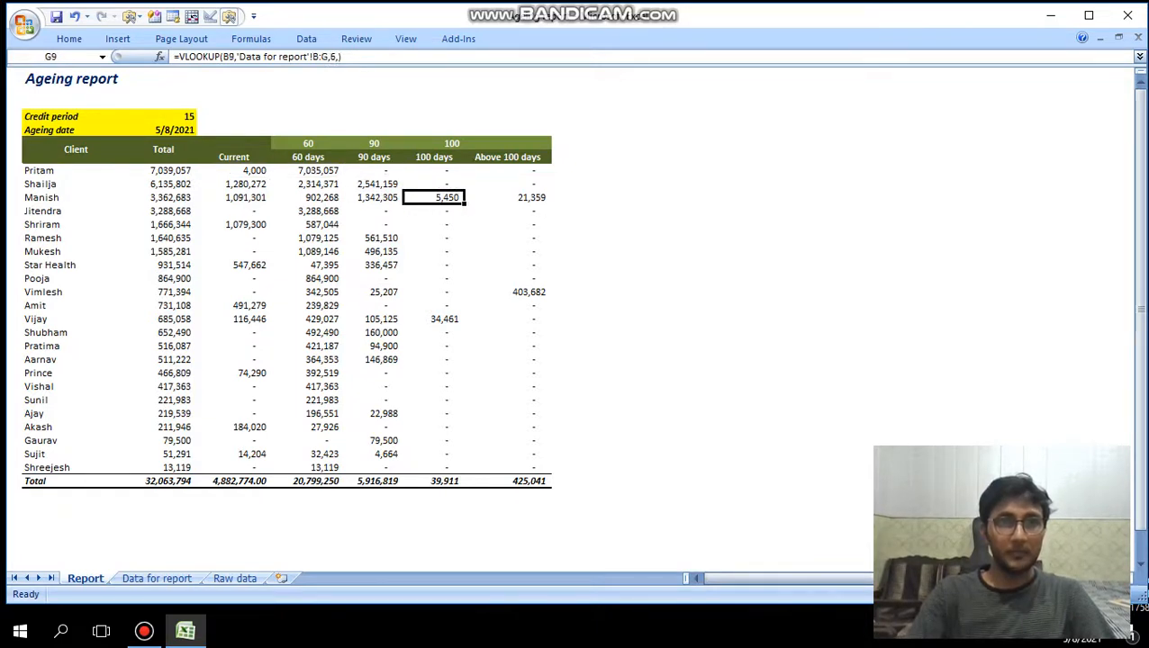
pyautogui.press('Down')
pyautogui.press('Down')
pyautogui.press('Down')
pyautogui.press('Down')
pyautogui.press('Down')
pyautogui.press('Down')
pyautogui.press('Down')
pyautogui.press('Down')
pyautogui.press('Down')
pyautogui.press('Down')
pyautogui.press('Down')
pyautogui.press('Down')
pyautogui.press('Down')
pyautogui.press('Down')
pyautogui.press('Left')
pyautogui.press('Left')
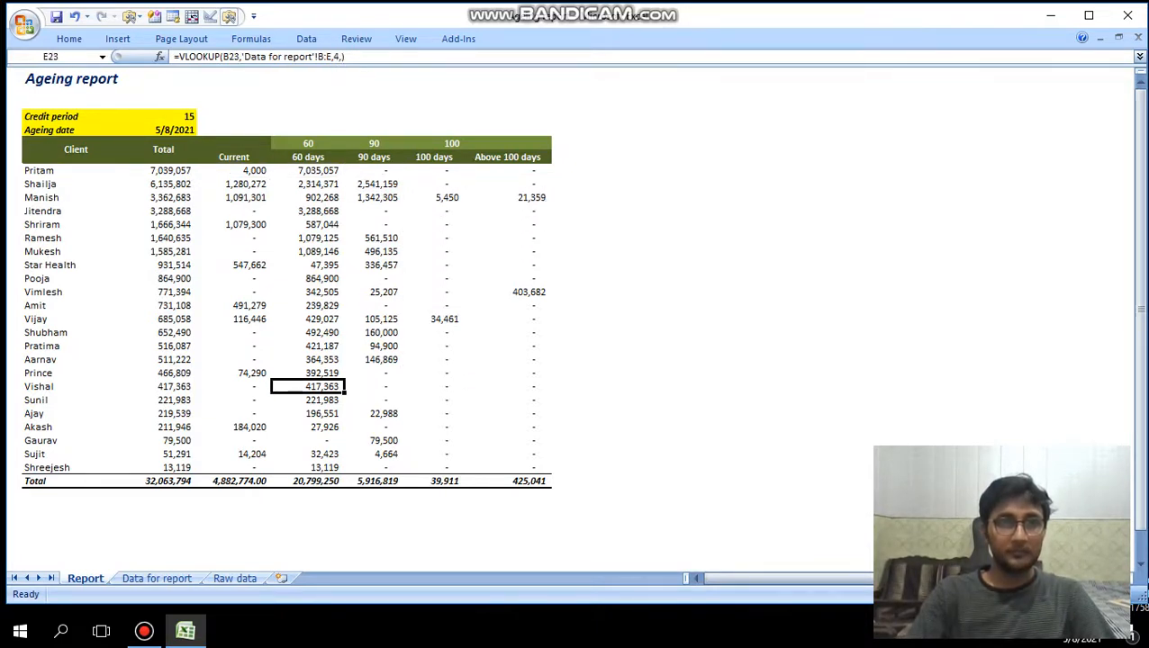
# - Examine the serial numbers in A7:A29 beside the report's client names
pyautogui.press('Left')
pyautogui.press('Left')
pyautogui.press('Left')
pyautogui.press('Left')
pyautogui.press('Up')
pyautogui.press('Up')
pyautogui.press('Up')
pyautogui.press('Up')
pyautogui.press('Up')
pyautogui.press('Up')
pyautogui.press('Up')
pyautogui.press('Up')
pyautogui.press('Up')
pyautogui.press('Up')
pyautogui.press('Up')
pyautogui.press('Up')
pyautogui.press('Up')
pyautogui.press('Up')
pyautogui.press('Up')
pyautogui.press('Up')
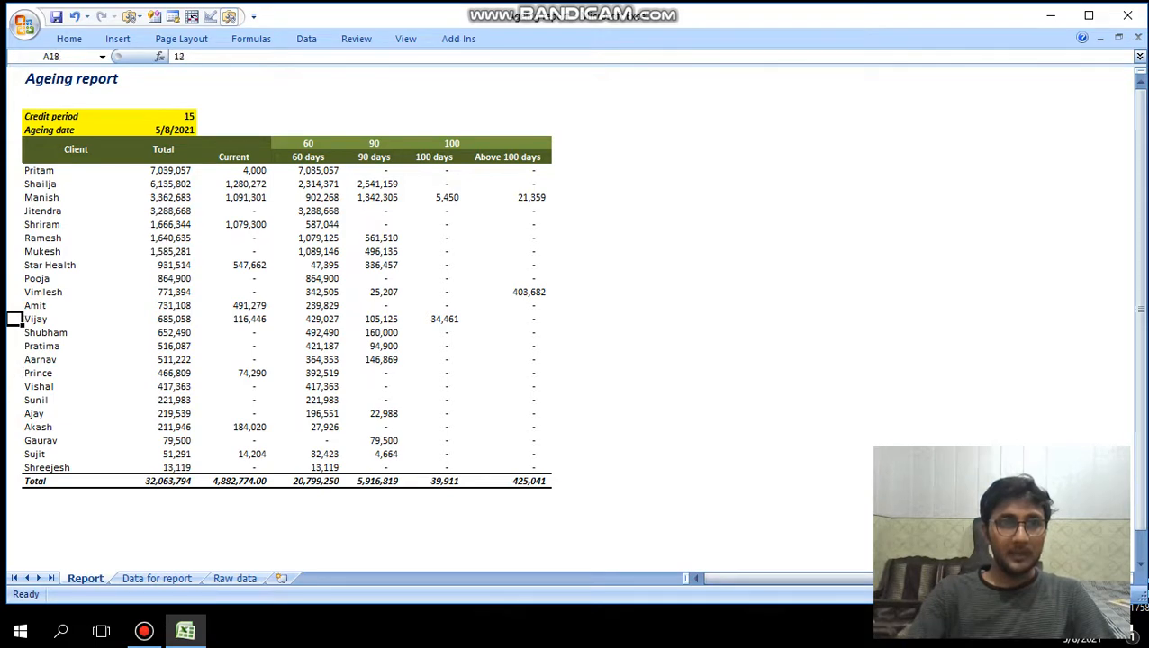
pyautogui.press('Down')
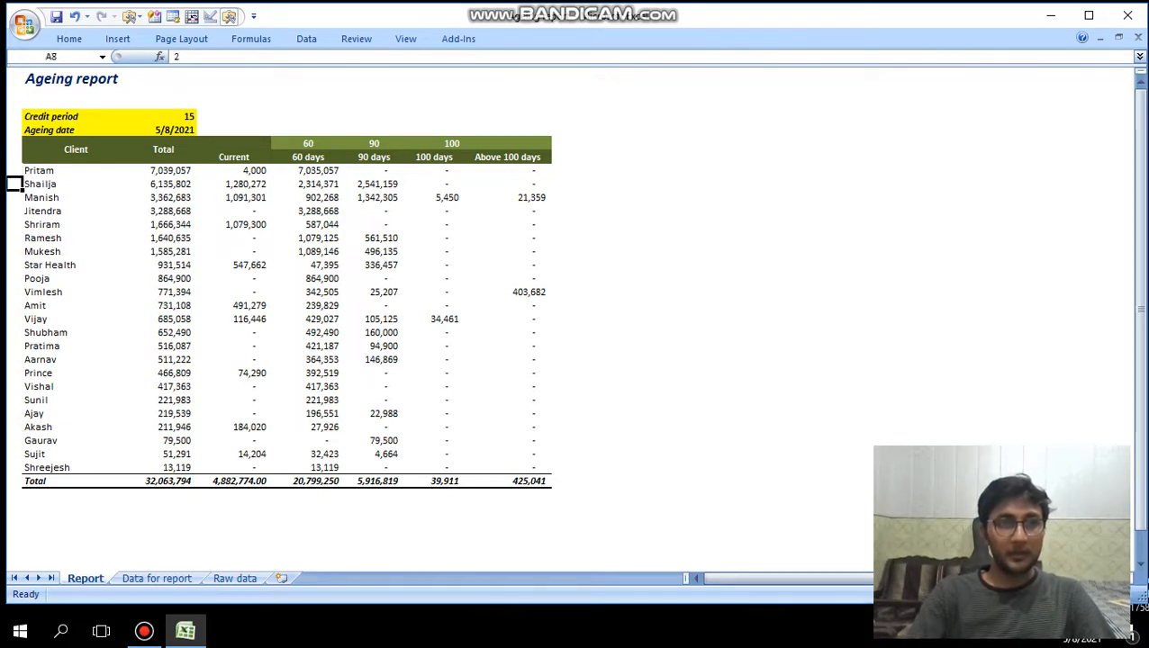
pyautogui.press('Up')
pyautogui.hotkey('shift', 'Down')
pyautogui.hotkey('shift', 'Down')
pyautogui.hotkey('shift', 'Down')
pyautogui.hotkey('shift', 'Down')
pyautogui.hotkey('shift', 'Down')
pyautogui.hotkey('shift', 'Down')
pyautogui.hotkey('shift', 'Down')
pyautogui.hotkey('shift', 'Down')
pyautogui.hotkey('shift', 'Down')
pyautogui.hotkey('shift', 'Down')
pyautogui.hotkey('shift', 'Down')
pyautogui.hotkey('shift', 'Down')
pyautogui.hotkey('shift', 'Down')
pyautogui.hotkey('shift', 'Down')
pyautogui.hotkey('shift', 'Down')
pyautogui.hotkey('shift', 'Down')
pyautogui.hotkey('shift', 'Down')
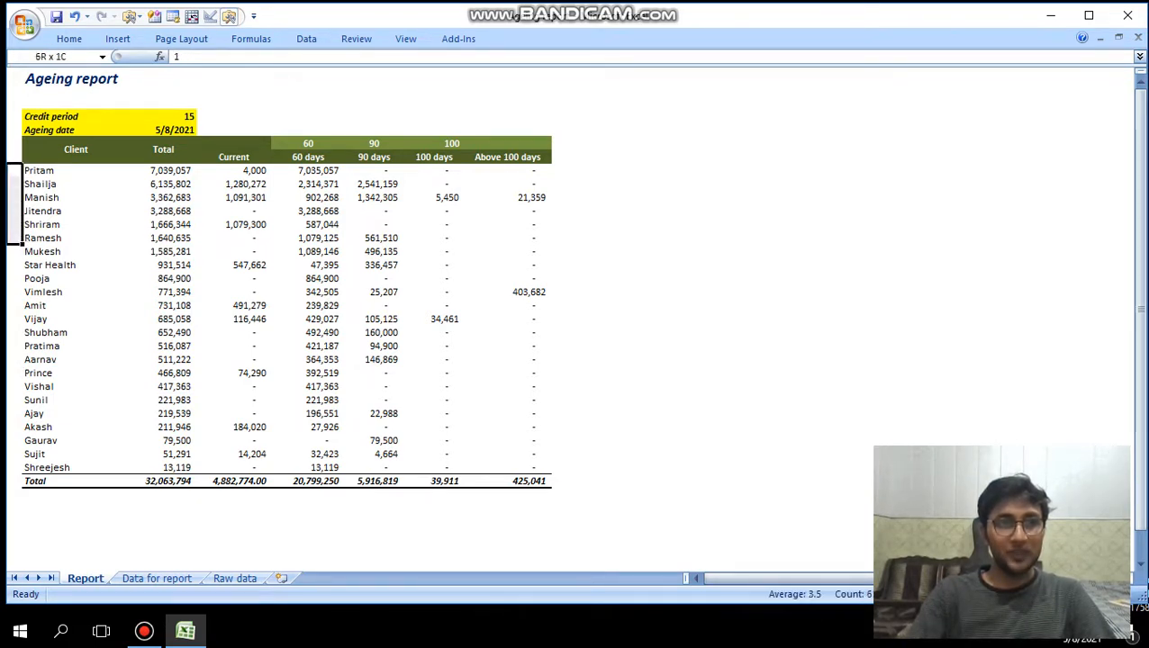
pyautogui.hotkey('shift', 'Down')
pyautogui.hotkey('shift', 'Down')
pyautogui.hotkey('shift', 'Down')
pyautogui.hotkey('shift', 'Down')
pyautogui.hotkey('shift', 'Down')
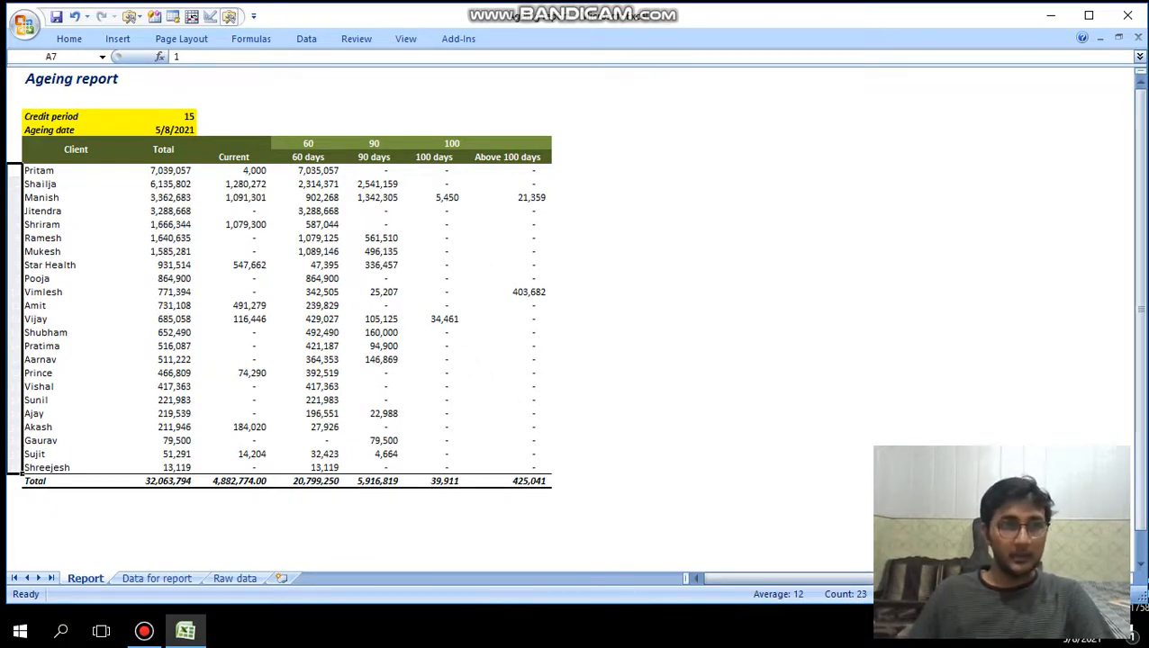
# - Examine the VLOOKUP formula behind the report's client names and the RANK formula in column A of Data for report
pyautogui.press('Right')
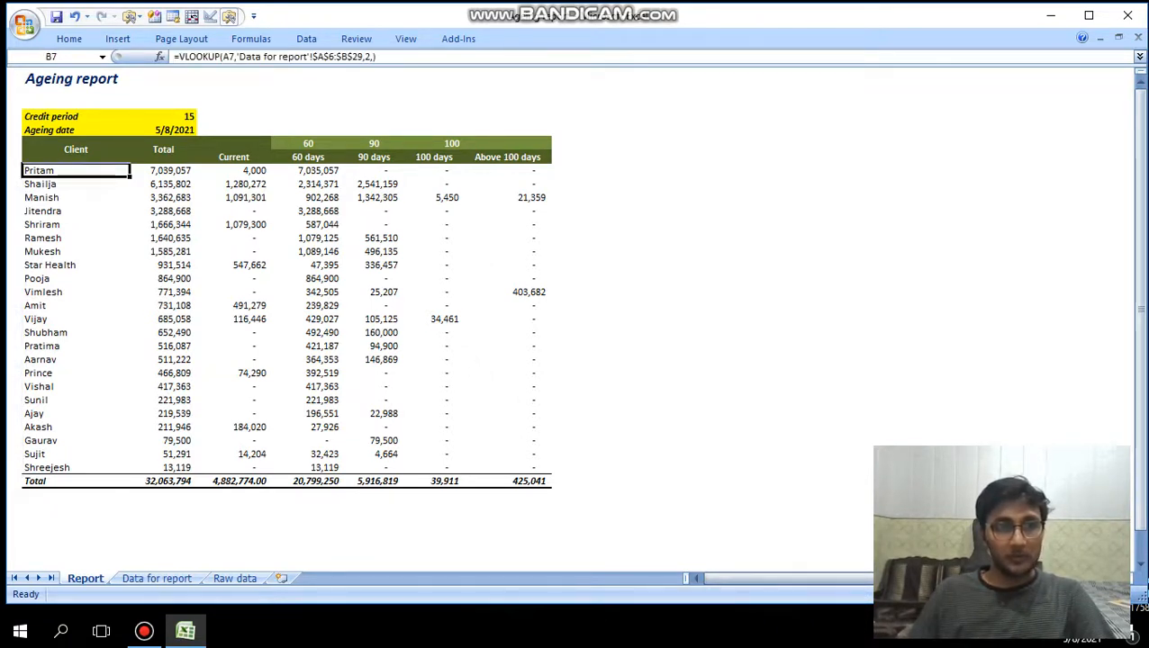
pyautogui.moveTo(75, 170); pyautogui.dragTo(76, 468)
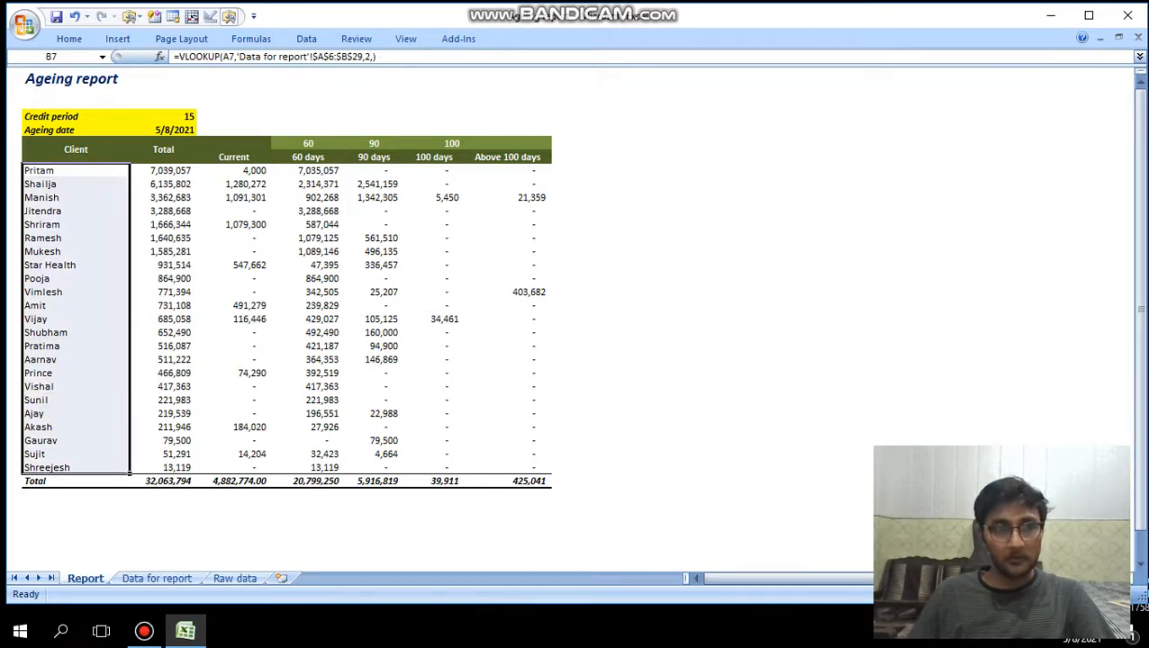
pyautogui.press('Left')
pyautogui.hotkey('ctrl', 'pagedown')
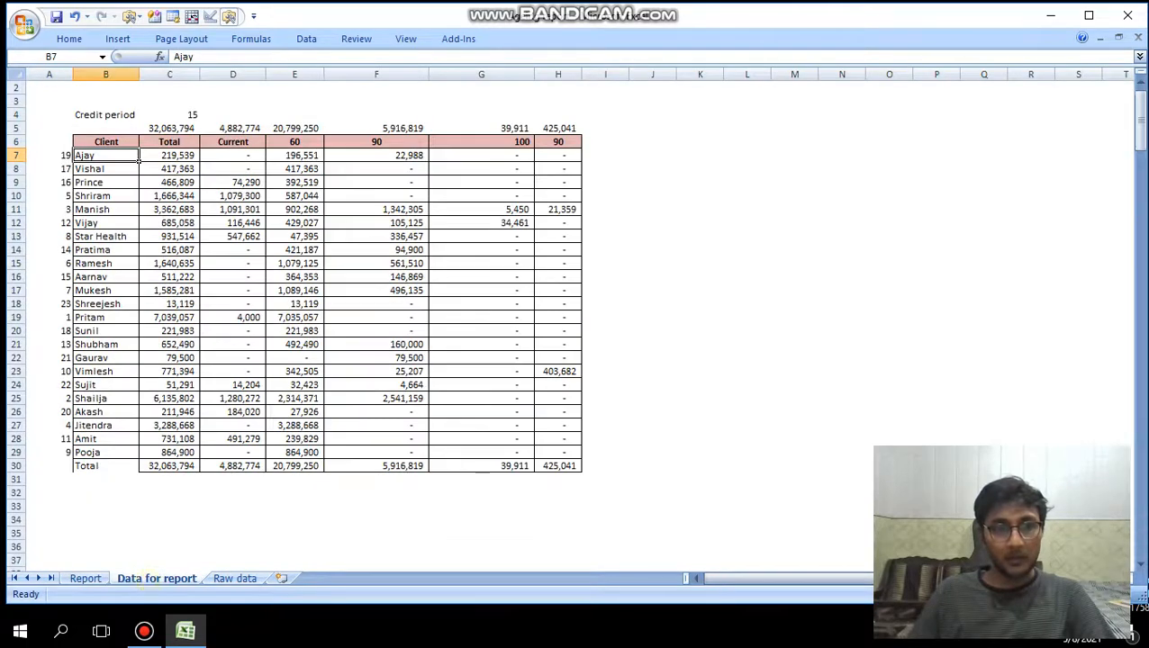
pyautogui.moveTo(36, 155); pyautogui.dragTo(72, 457)
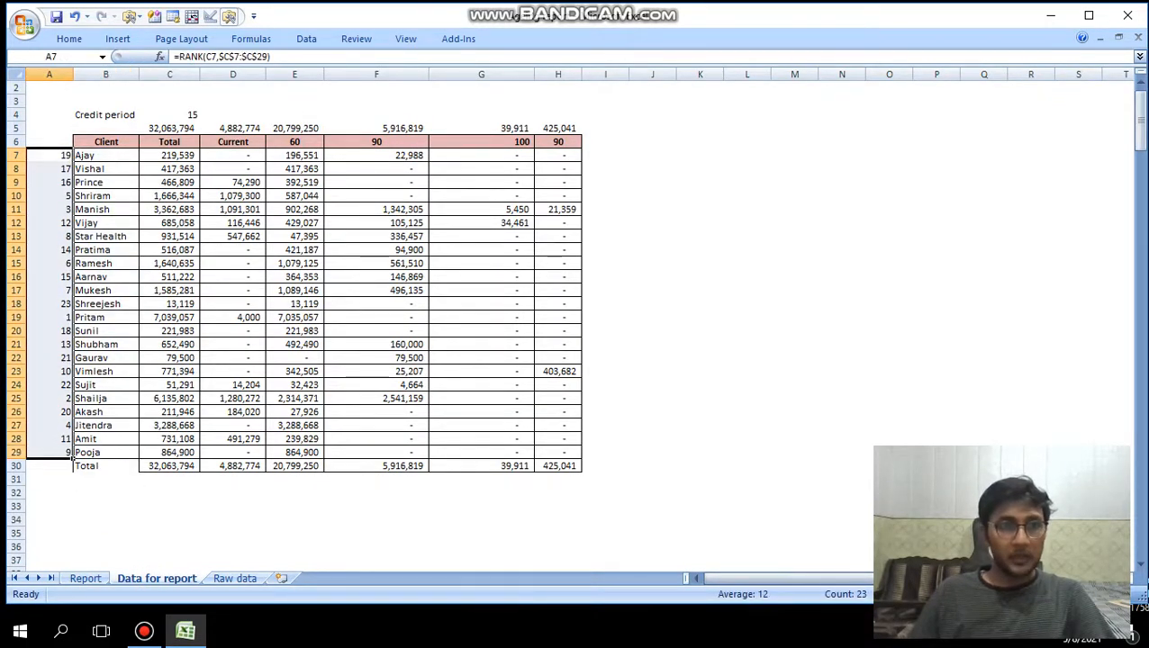
pyautogui.click(137, 171)
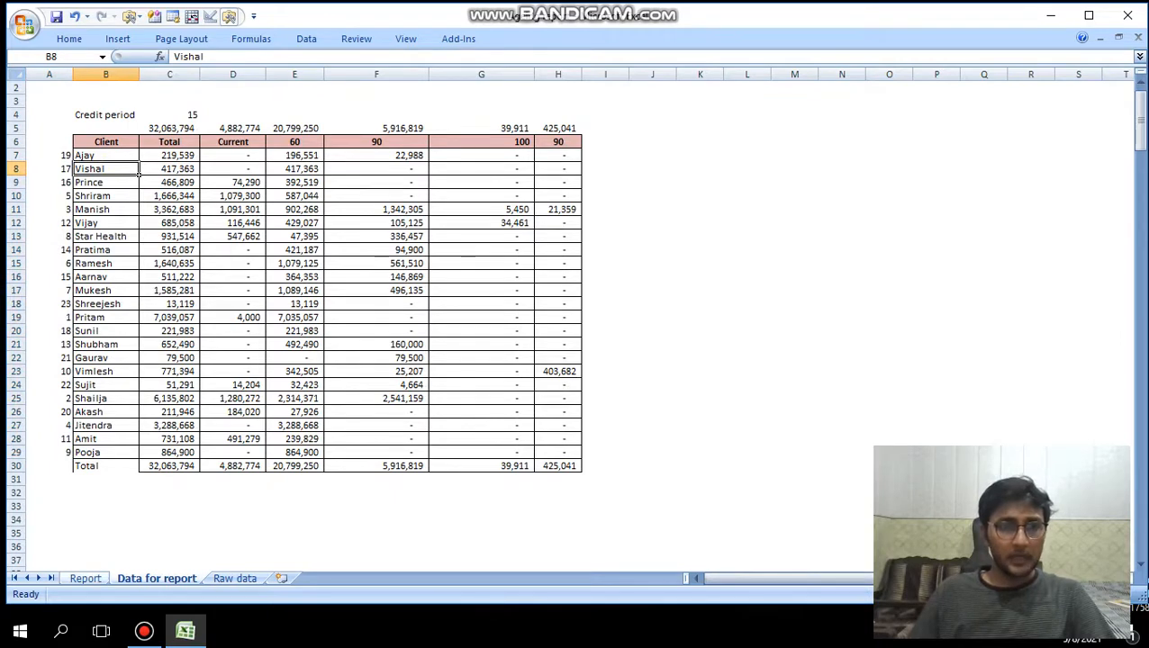
# - Review the report's bucket thresholds, and examine the client total formula in C7 and the subtotal in C5 of Data for report
pyautogui.click(86, 578)
pyautogui.moveTo(308, 143); pyautogui.dragTo(508, 144)
pyautogui.hotkey('ctrl', 'pagedown')
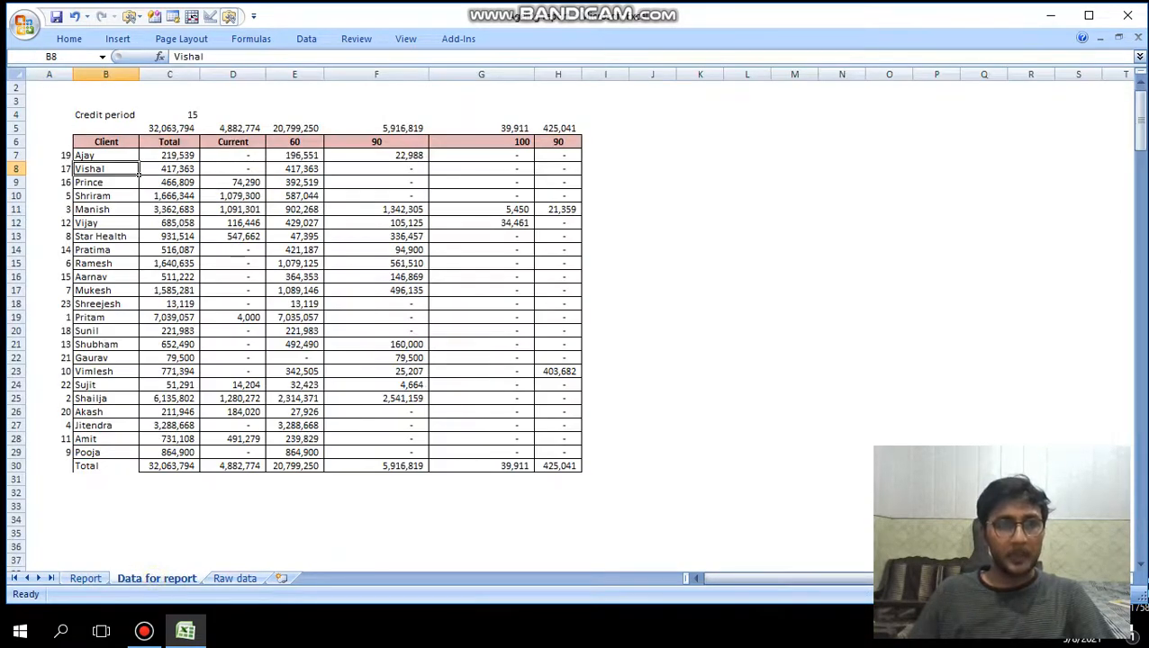
pyautogui.click(118, 155)
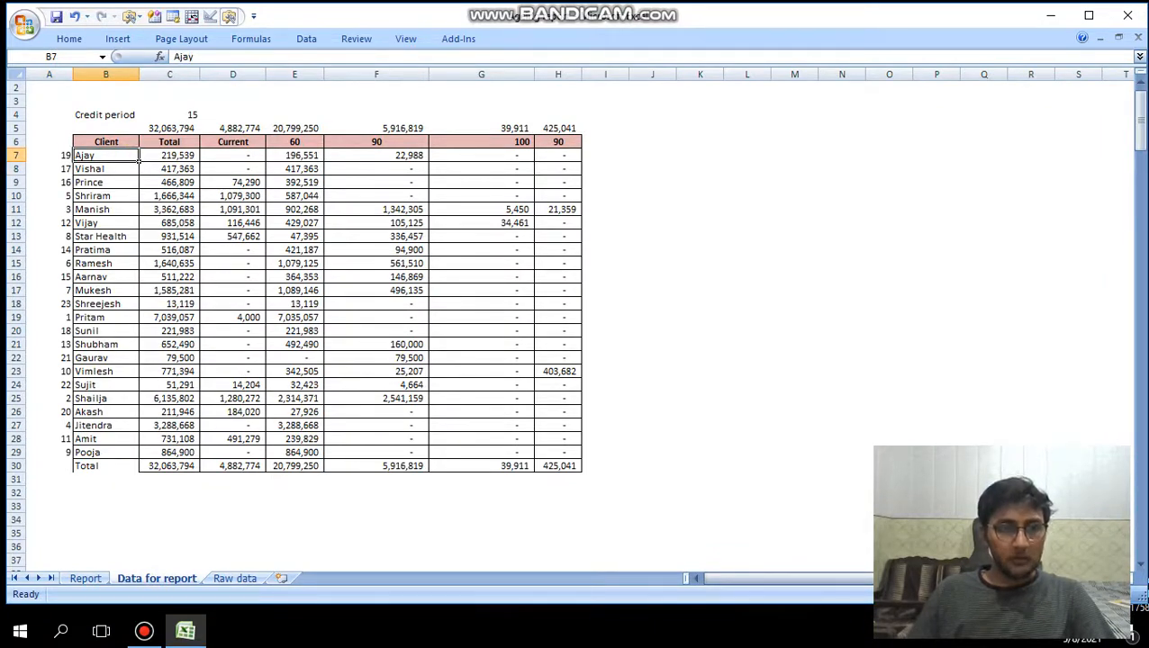
pyautogui.click(198, 156)
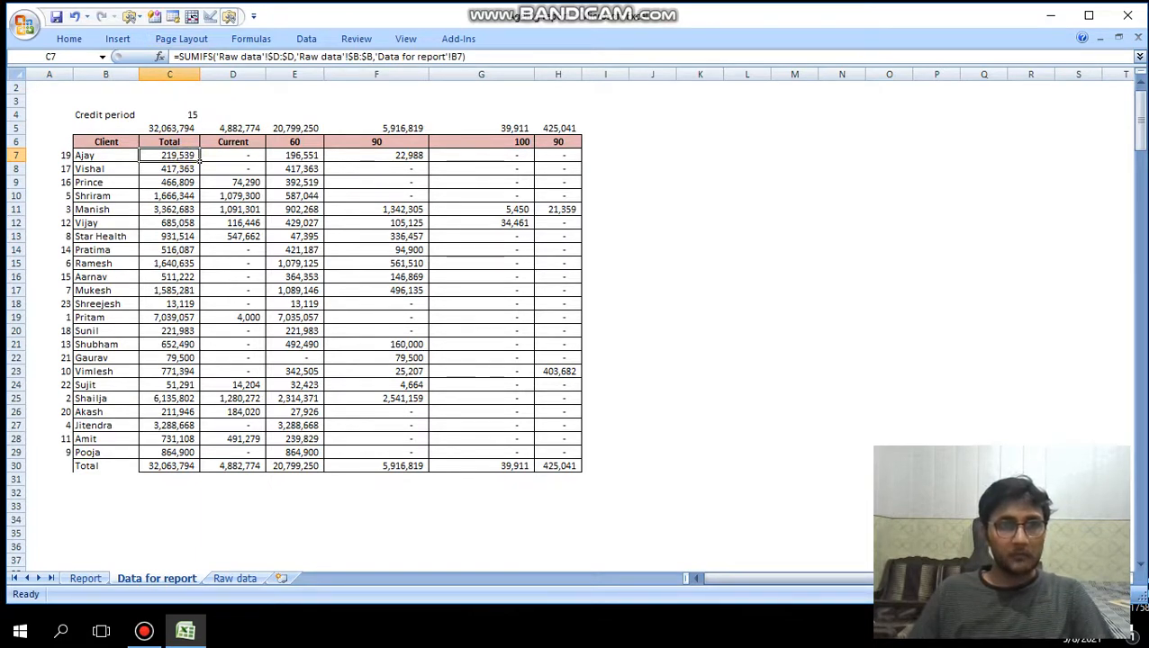
pyautogui.click(197, 129)
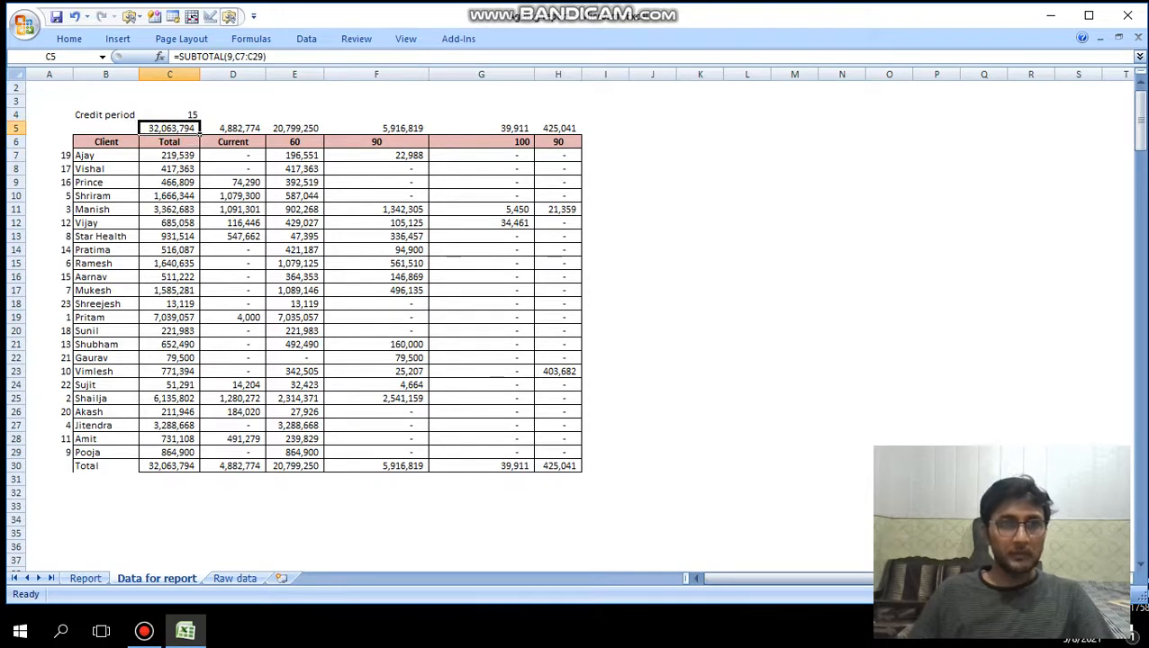
# - Trace the credit period in C4 to the Report sheet's C3, and examine the Current column's SUMIFS formula in D7
pyautogui.click(197, 115)
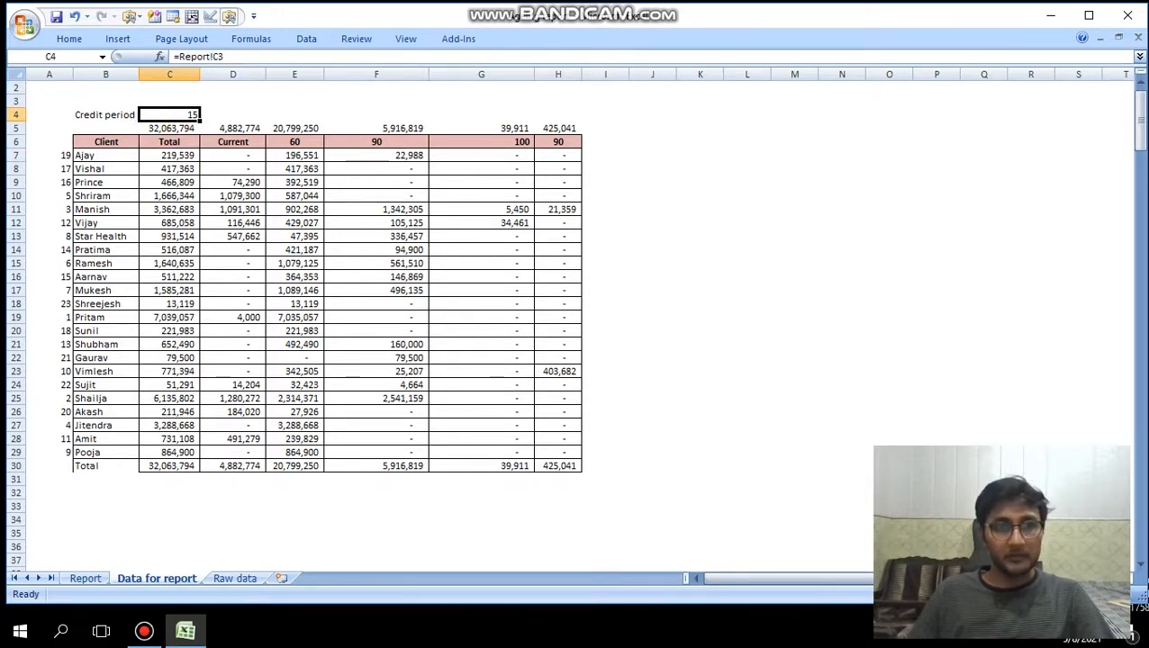
pyautogui.click(94, 578)
pyautogui.click(175, 117)
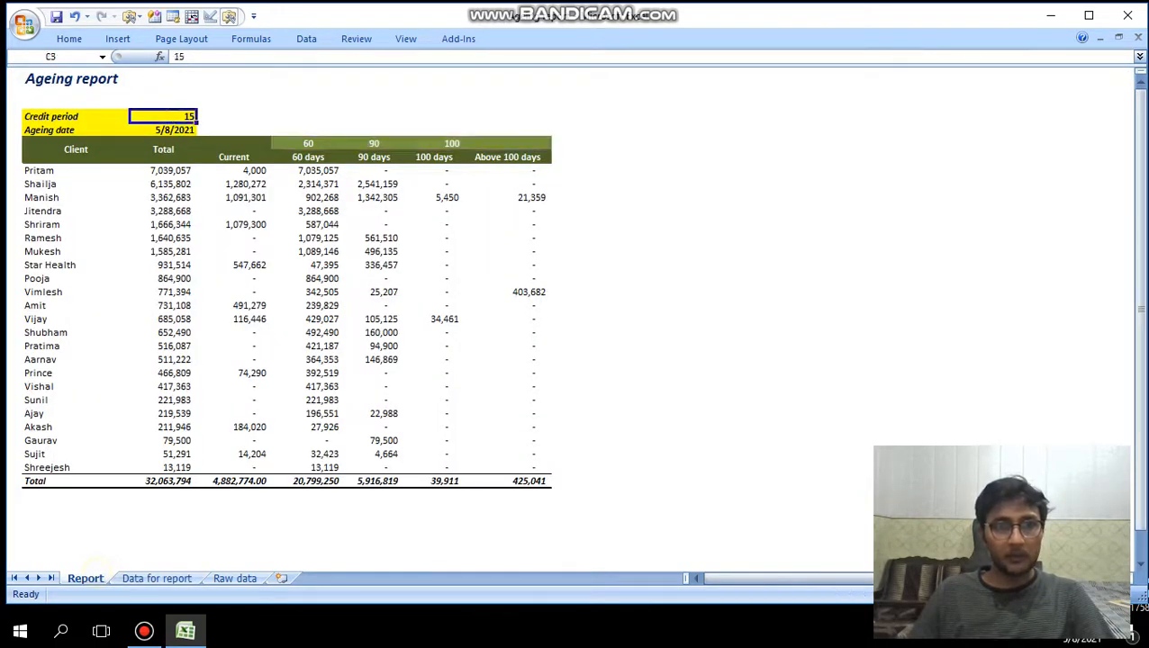
pyautogui.click(157, 577)
pyautogui.click(233, 156)
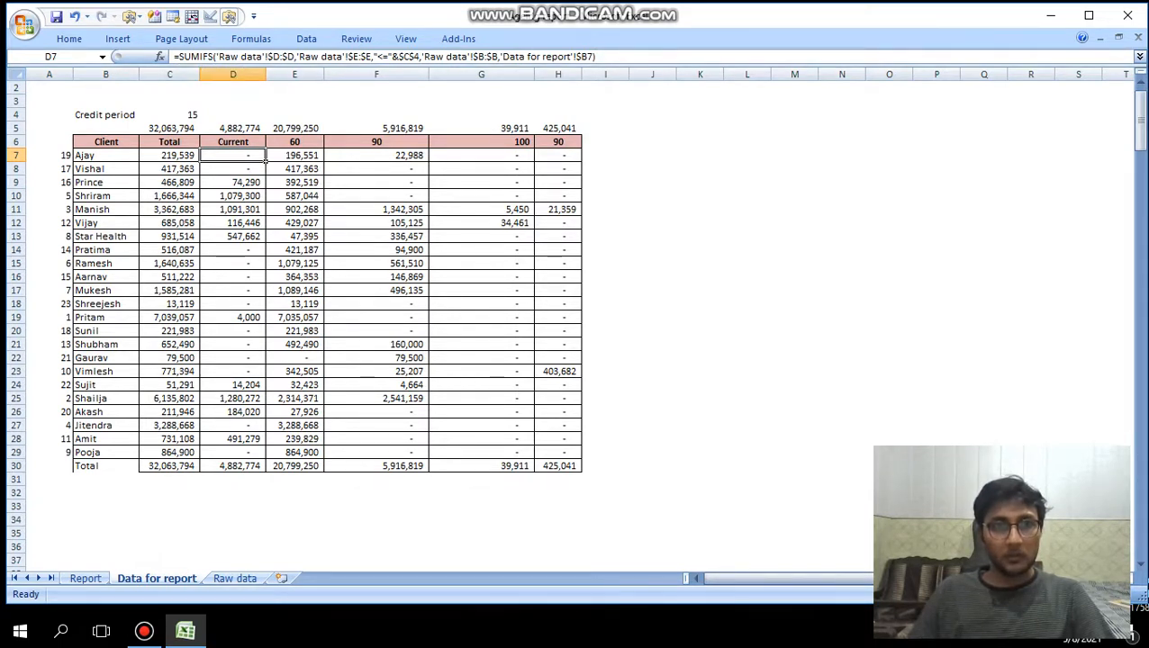
# - Start a SUMIFS formula in I7 of Data for report with 'Raw data'!$D:$D as the sum range
pyautogui.click(605, 156)
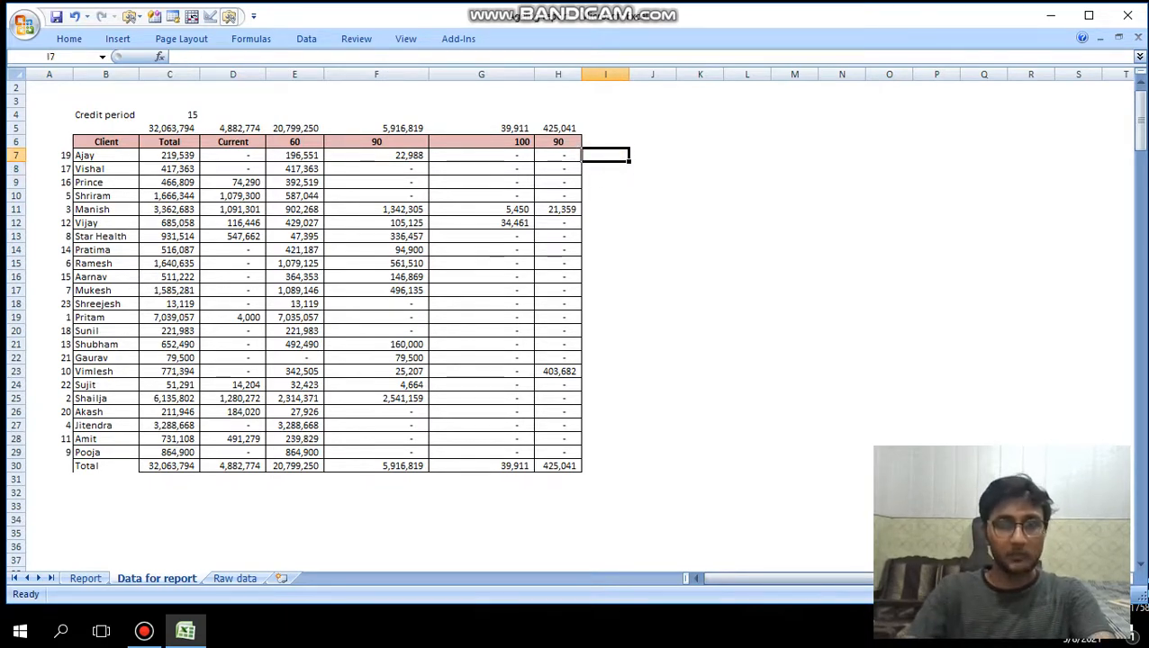
pyautogui.write('=sumifs')
pyautogui.press('Tab')
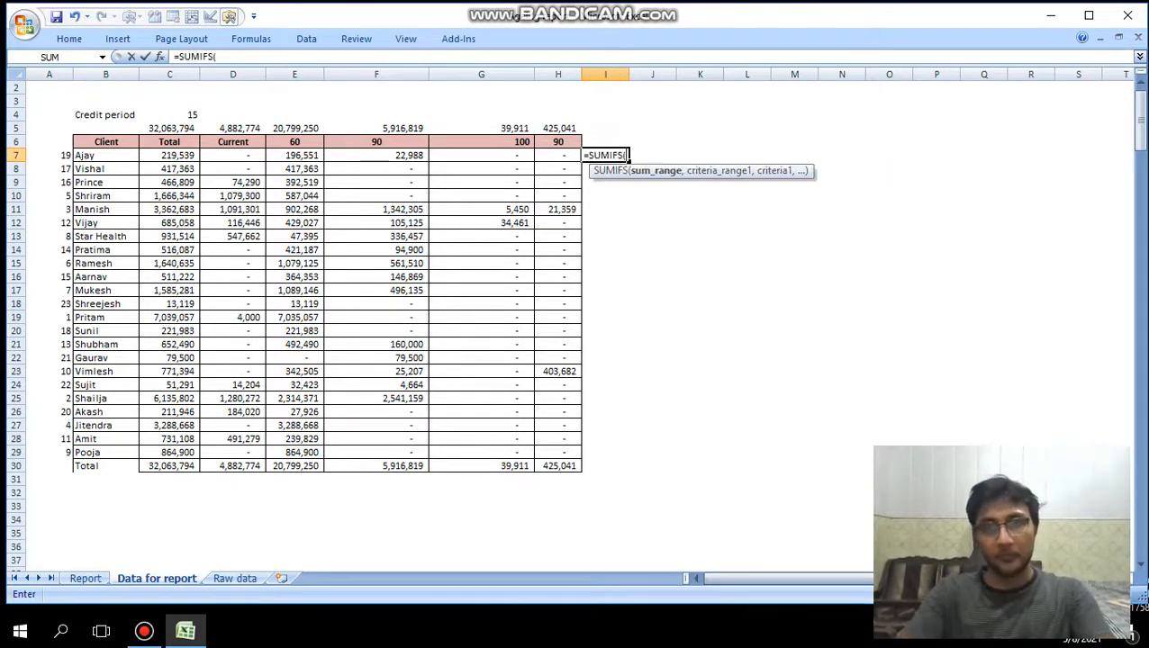
pyautogui.click(234, 578)
pyautogui.click(284, 74)
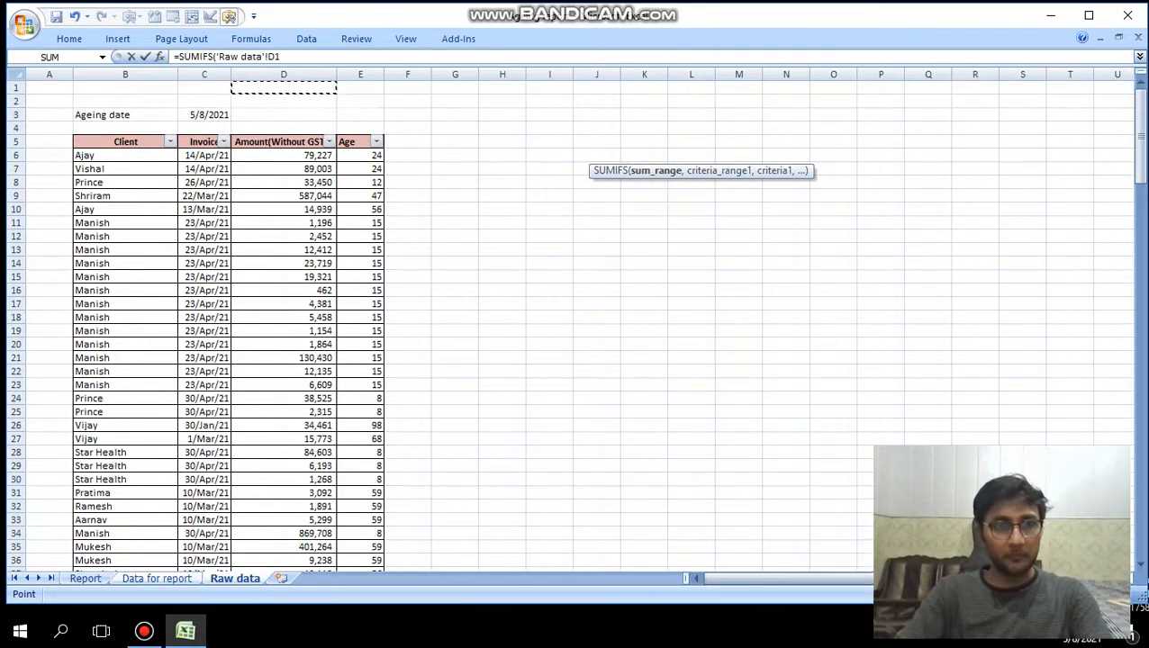
pyautogui.press('F4')
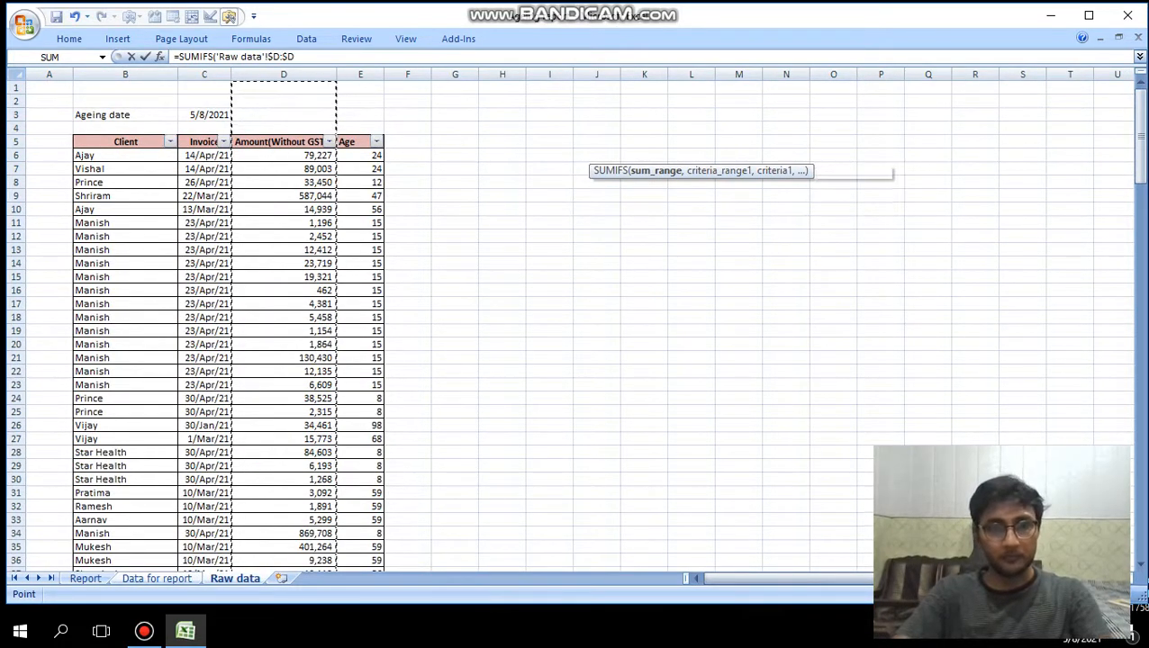
pyautogui.write(',')
pyautogui.hotkey('ctrl', 'pageup')
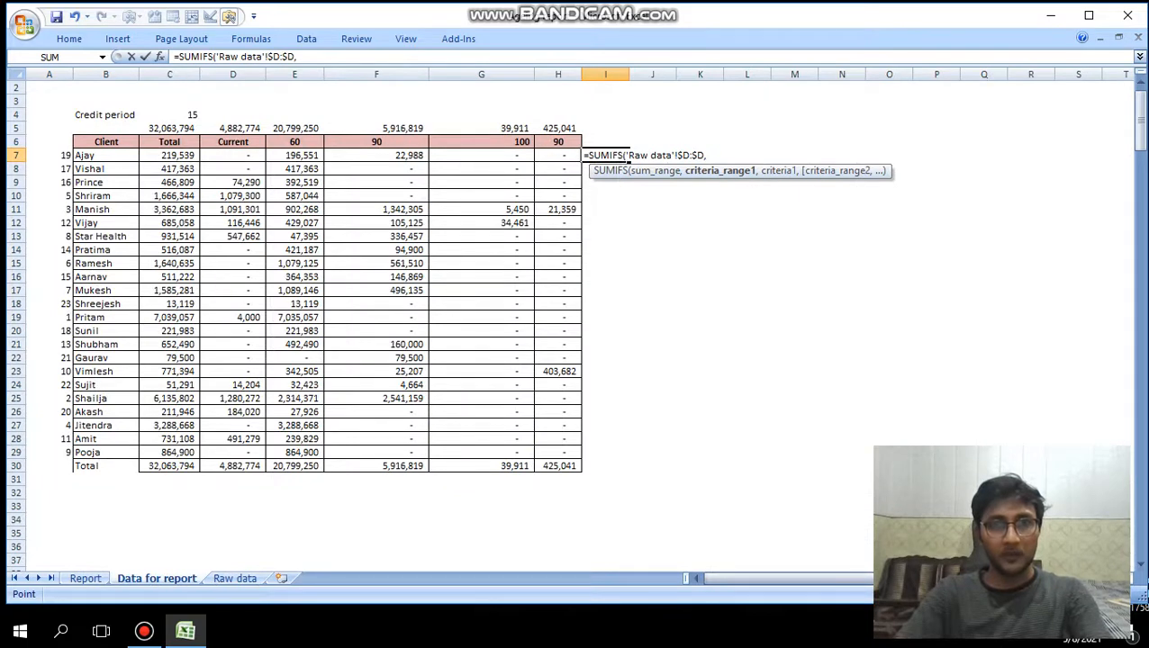
pyautogui.press('Left')
pyautogui.press('Left')
pyautogui.press('Left')
pyautogui.press('Left')
pyautogui.press('Left')
pyautogui.press('Left')
pyautogui.press('Left')
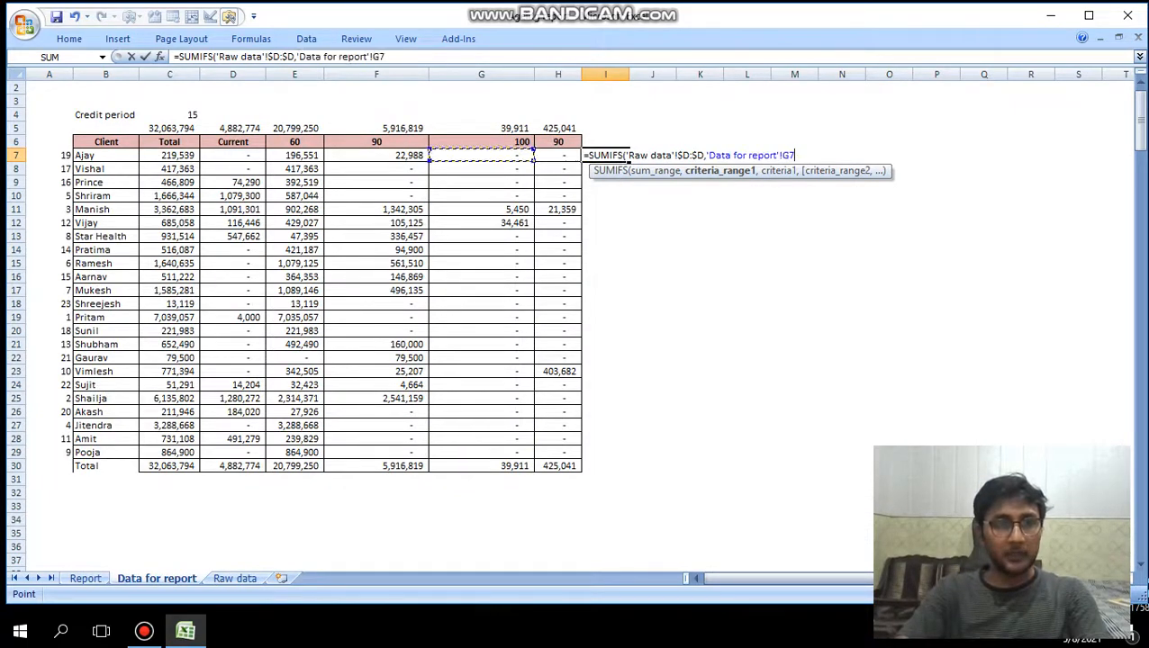
pyautogui.hotkey('ctrl', 'space')
pyautogui.press('F4')
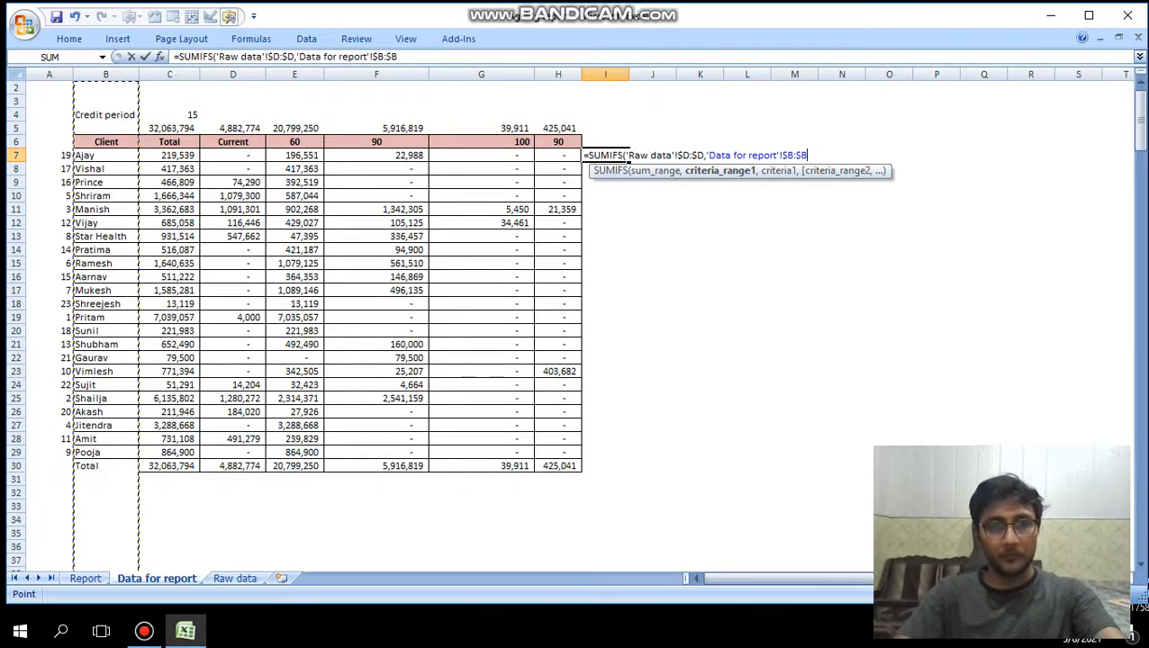
pyautogui.write(',')
pyautogui.hotkey('ctrl', 'pagedown')
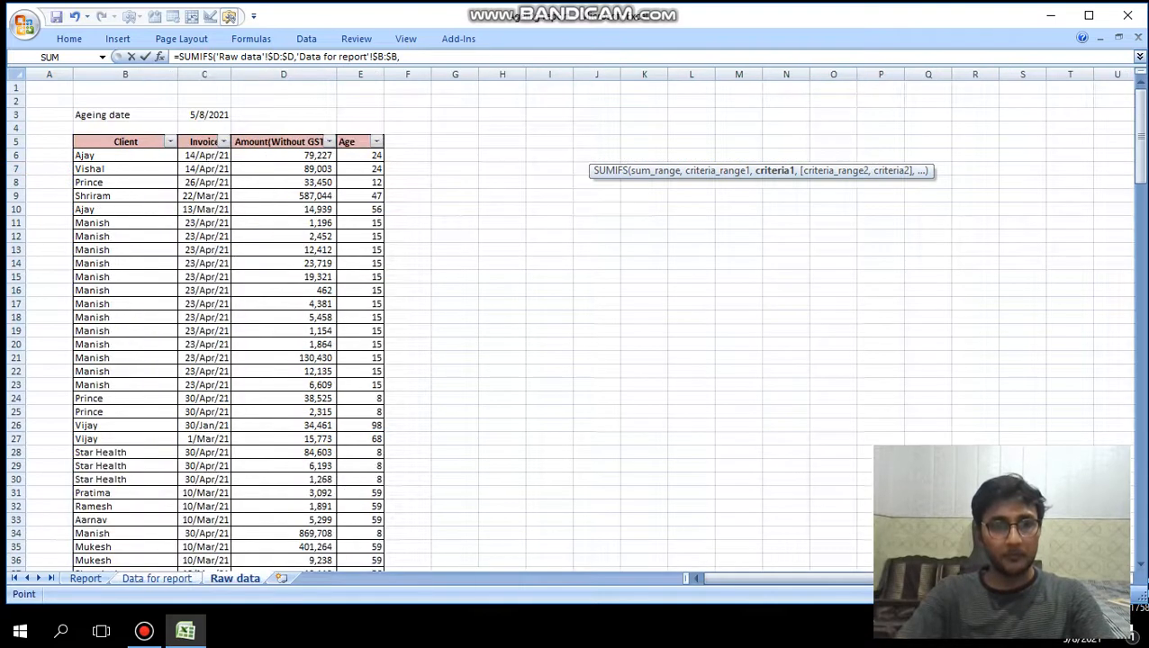
pyautogui.press('Down')
pyautogui.press('Down')
pyautogui.press('Down')
pyautogui.press('Down')
pyautogui.press('Right')
pyautogui.press('Down')
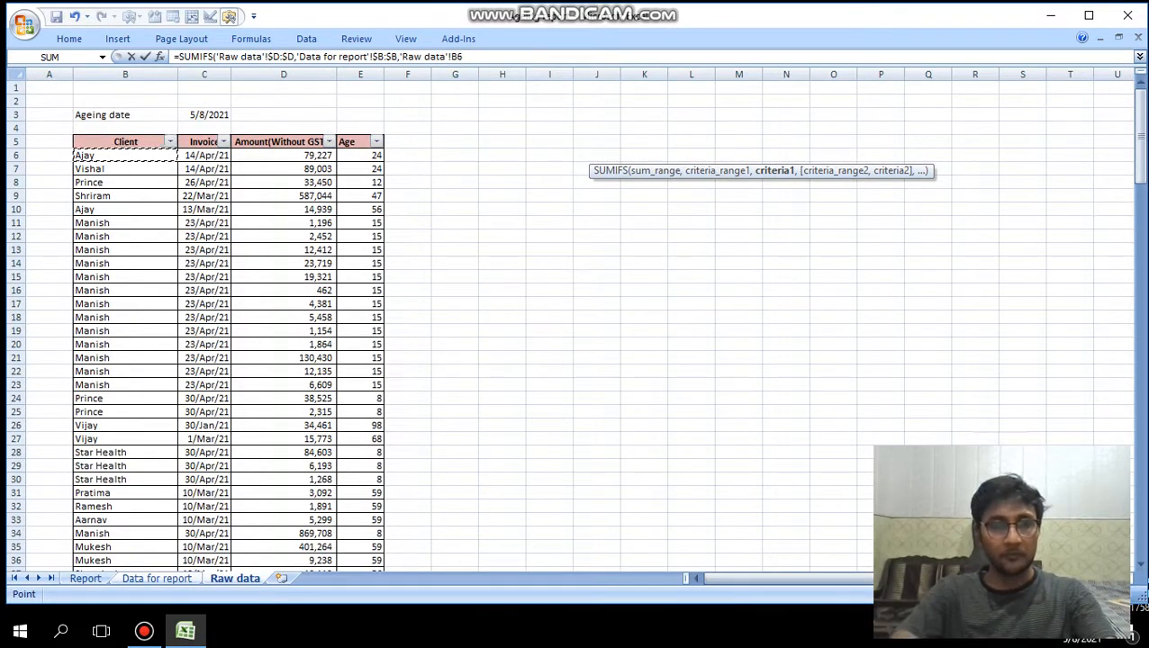
pyautogui.hotkey('ctrl', 'pageup')
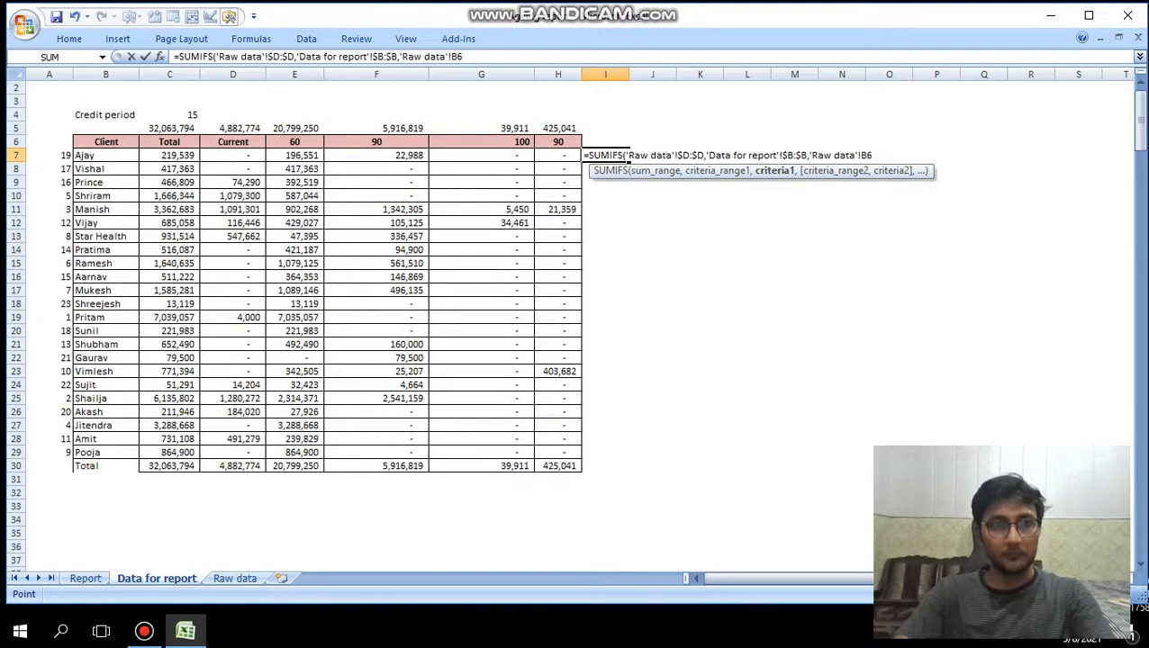
pyautogui.press('BackSpace')
pyautogui.press('BackSpace')
pyautogui.press('BackSpace')
pyautogui.press('BackSpace')
pyautogui.press('BackSpace')
pyautogui.press('BackSpace')
pyautogui.press('BackSpace')
pyautogui.press('BackSpace')
pyautogui.press('BackSpace')
pyautogui.press('BackSpace')
pyautogui.press('BackSpace')
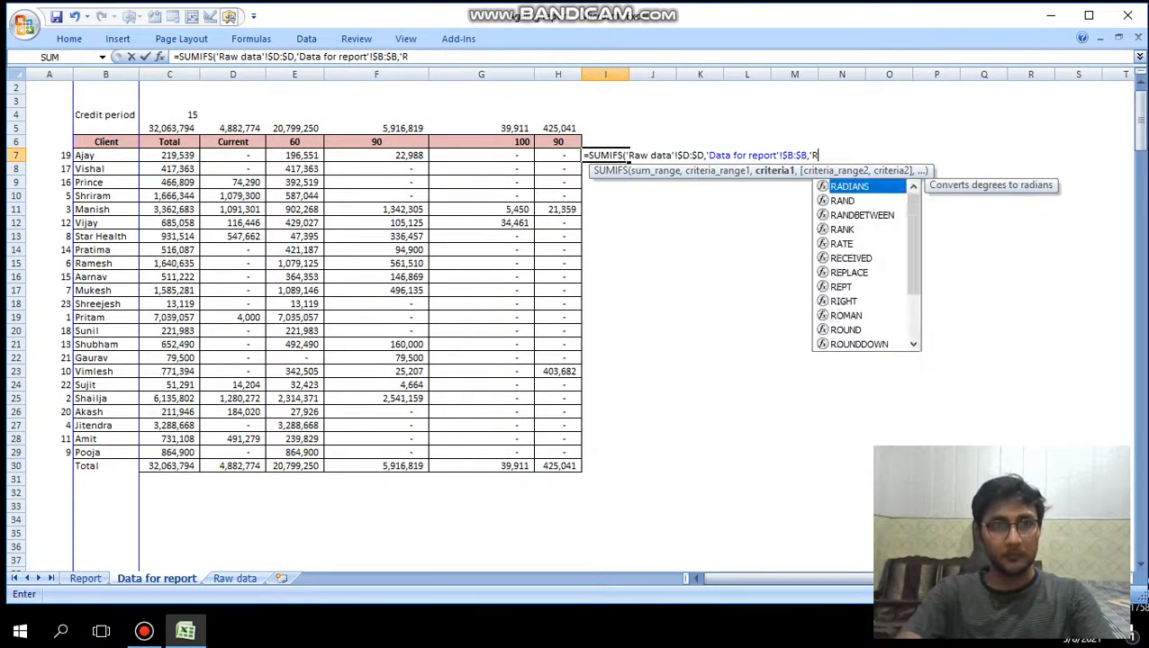
pyautogui.press('BackSpace')
pyautogui.press('BackSpace')
pyautogui.hotkey('ctrl', 'pagedown')
pyautogui.hotkey('ctrl', 'space')
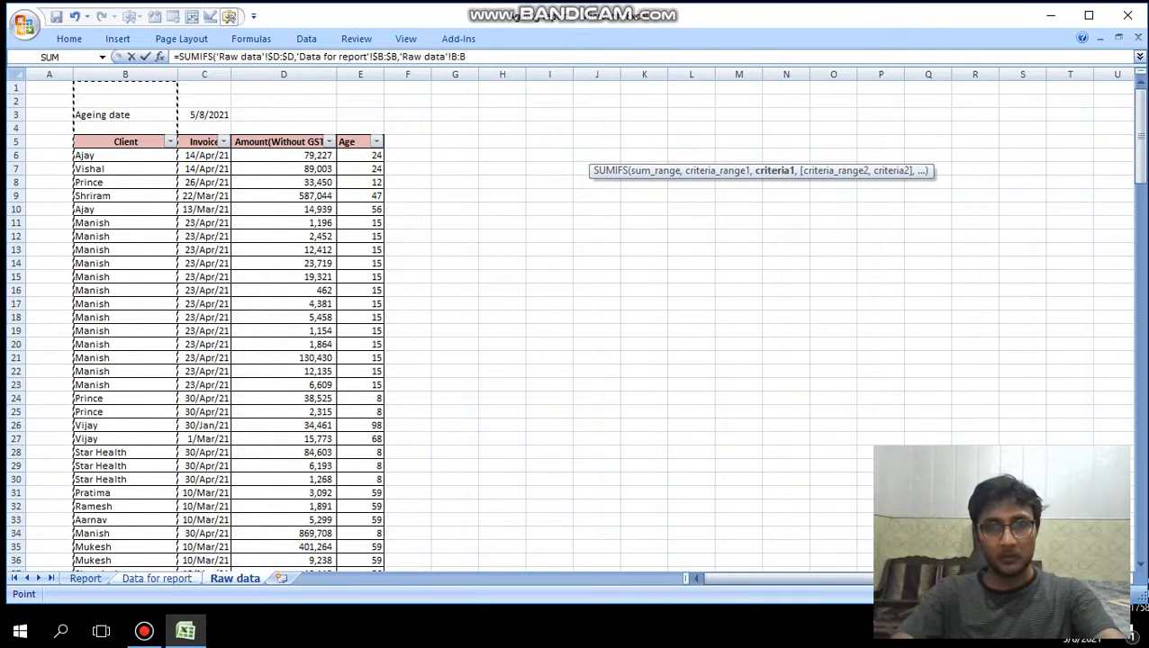
pyautogui.press('BackSpace')
pyautogui.press('BackSpace')
pyautogui.press('BackSpace')
pyautogui.press('BackSpace')
pyautogui.press('BackSpace')
pyautogui.press('BackSpace')
pyautogui.press('BackSpace')
pyautogui.press('BackSpace')
pyautogui.press('BackSpace')
pyautogui.press('BackSpace')
pyautogui.press('BackSpace')
pyautogui.press('BackSpace')
pyautogui.press('BackSpace')
pyautogui.press('BackSpace')
pyautogui.press('BackSpace')
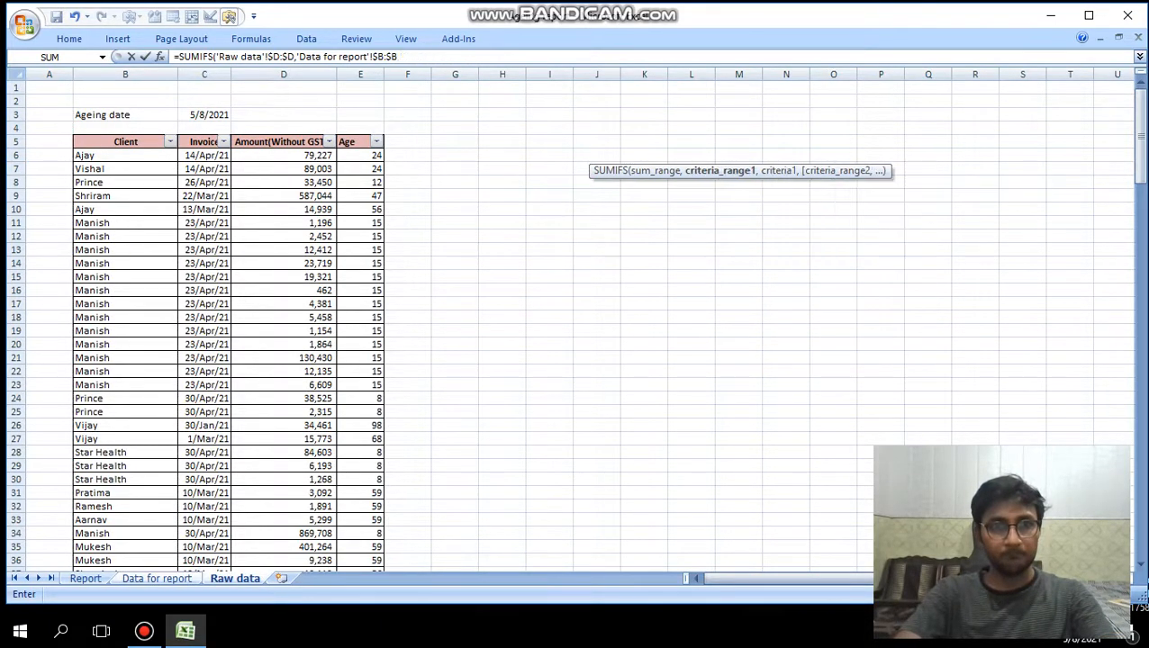
pyautogui.press('BackSpace')
pyautogui.press('BackSpace')
pyautogui.press('BackSpace')
pyautogui.press('BackSpace')
pyautogui.press('BackSpace')
pyautogui.press('BackSpace')
pyautogui.press('BackSpace')
pyautogui.press('BackSpace')
pyautogui.press('BackSpace')
pyautogui.press('BackSpace')
pyautogui.press('BackSpace')
pyautogui.press('BackSpace')
pyautogui.press('BackSpace')
pyautogui.press('BackSpace')
pyautogui.press('BackSpace')
pyautogui.press('BackSpace')
pyautogui.press('BackSpace')
pyautogui.press('BackSpace')
pyautogui.press('BackSpace')
pyautogui.press('BackSpace')
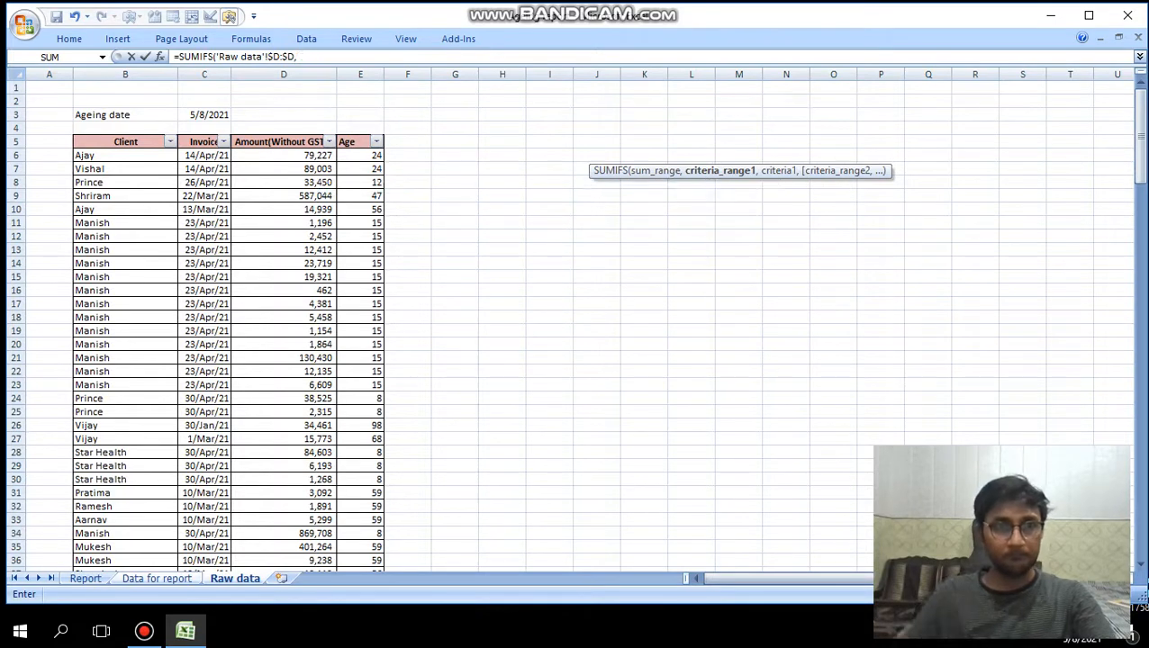
# - Add the client criterion to the SUMIFS formula, with 'Raw data'!$B:$B as the range and 'Data for report'!B7 as the criterion
pyautogui.click(125, 74)
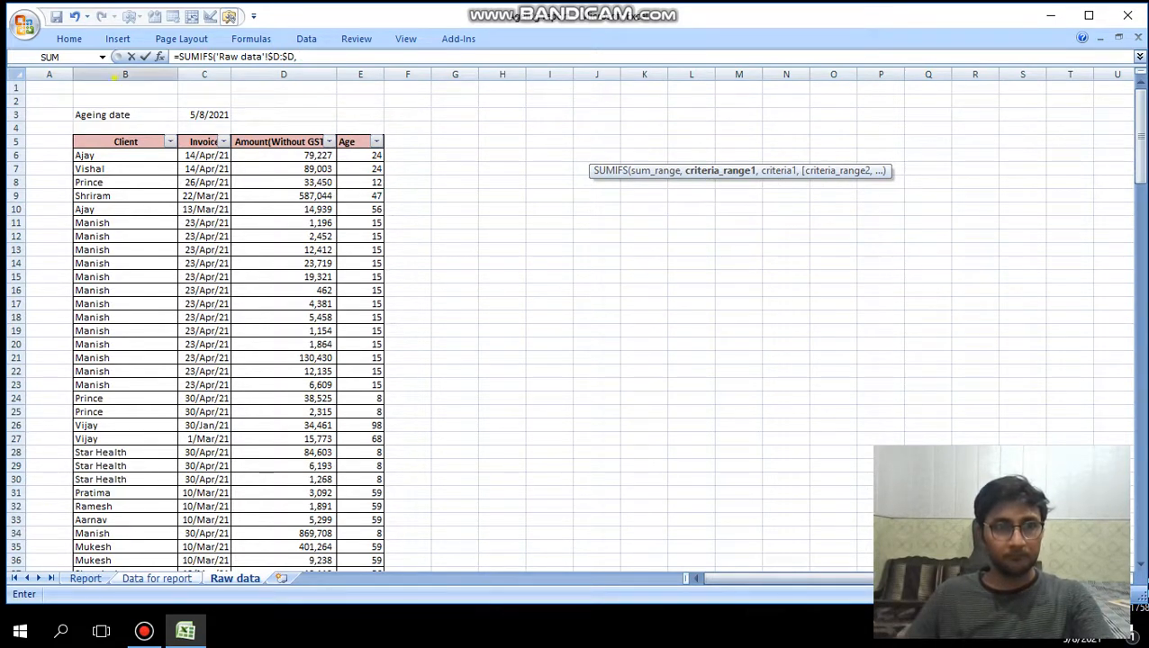
pyautogui.press('F4')
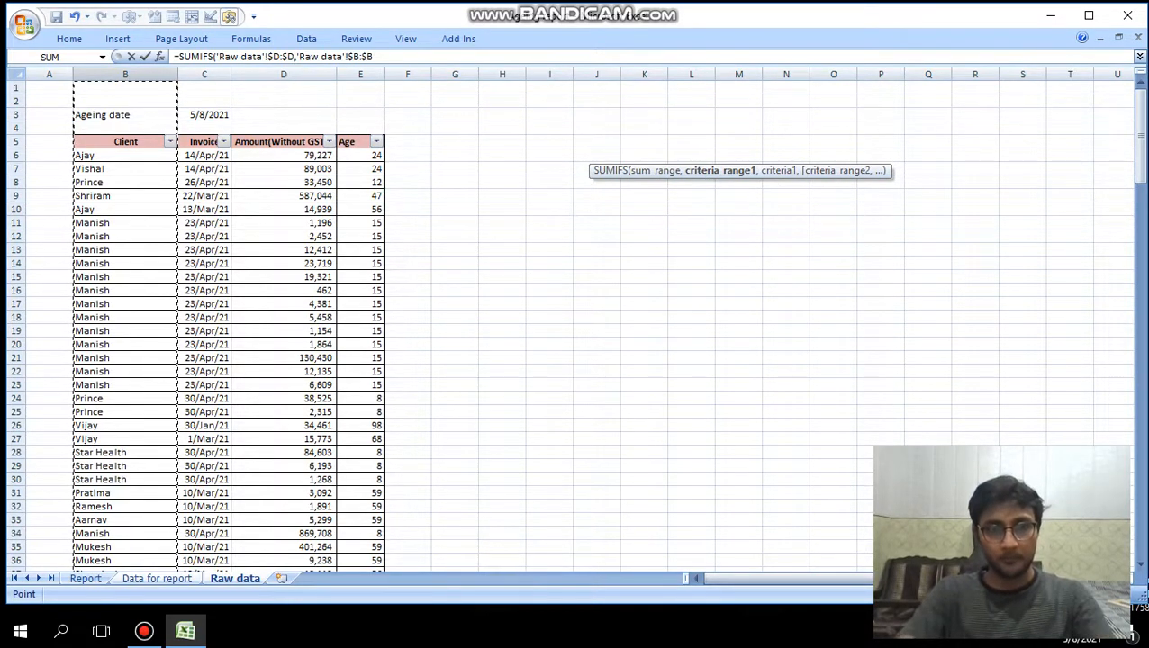
pyautogui.write(',')
pyautogui.hotkey('ctrl', 'pageup')
pyautogui.press('Left')
pyautogui.press('Left')
pyautogui.press('Left')
pyautogui.press('Left')
pyautogui.press('Left')
pyautogui.press('Left')
pyautogui.press('Left')
pyautogui.press('Left')
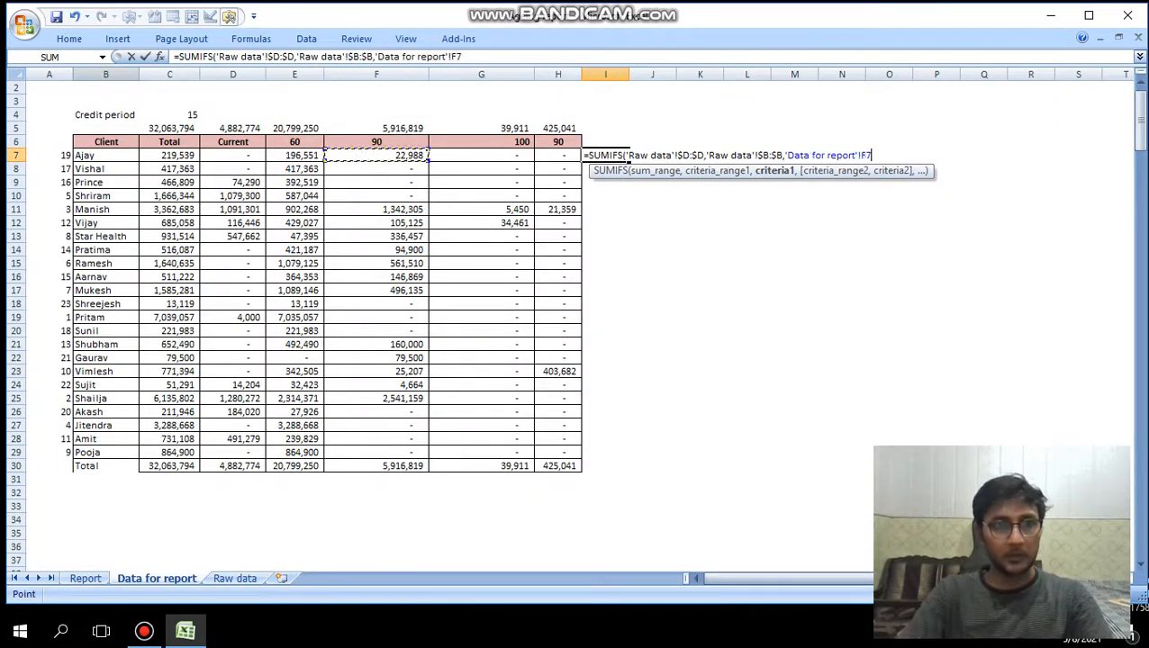
pyautogui.press('Right')
pyautogui.write(',')
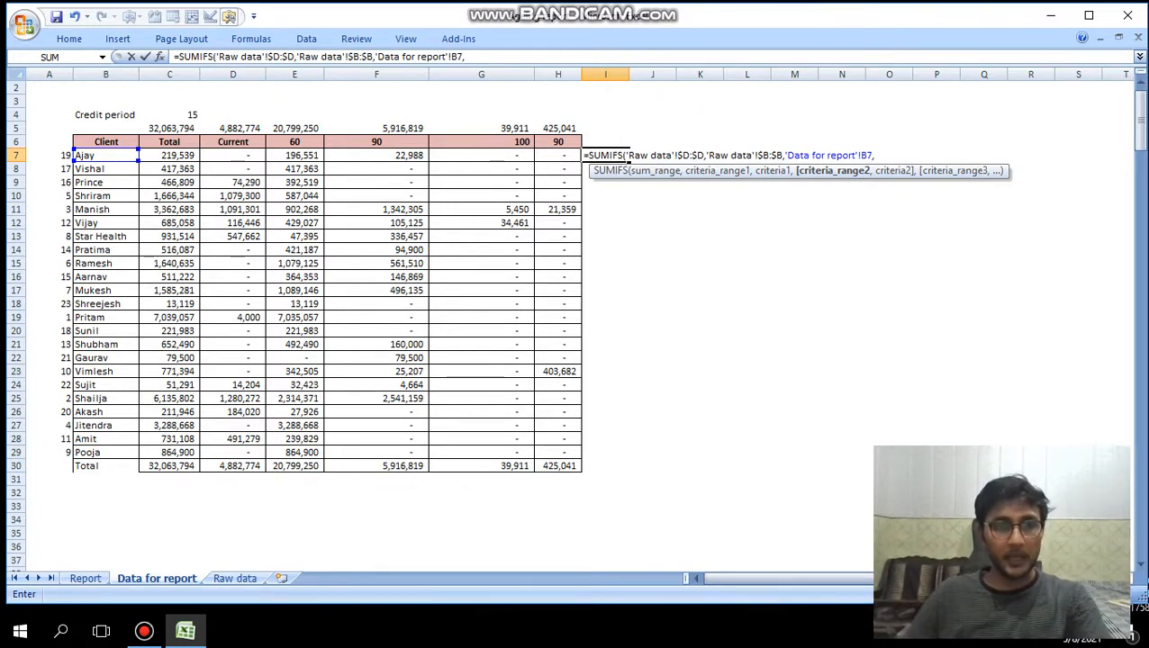
# - Add the age criterion 'Raw data'!$E:$E with "<="&'Data for report'!C4 and enter the SUMIFS formula in I7
pyautogui.click(234, 578)
pyautogui.click(360, 74)
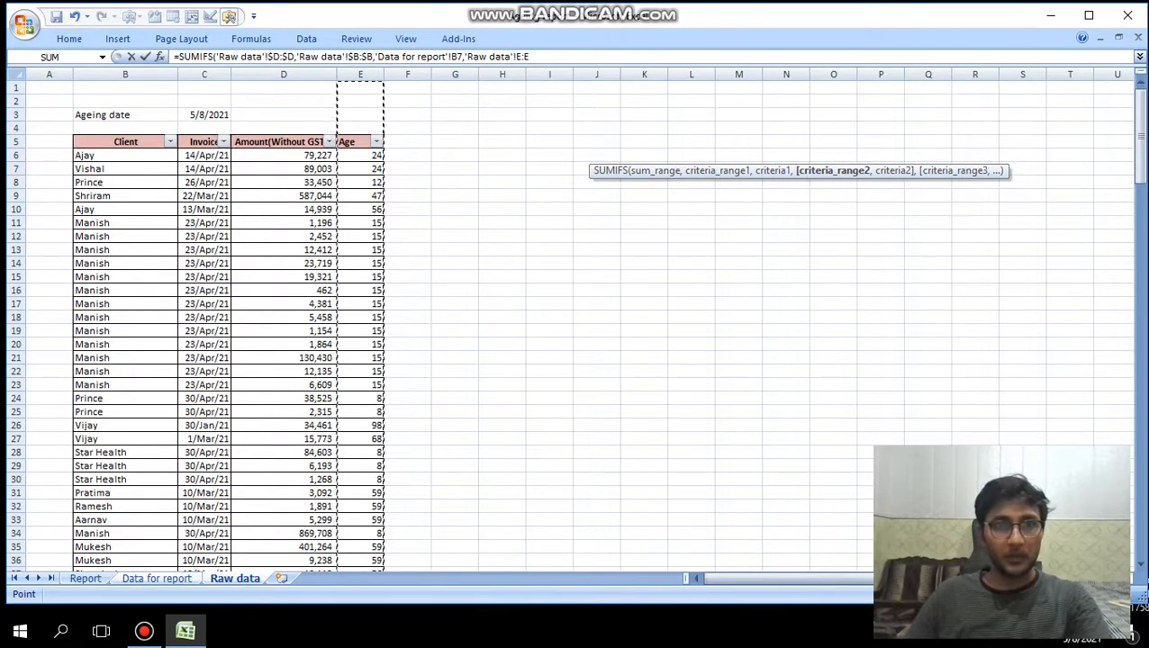
pyautogui.write(',')
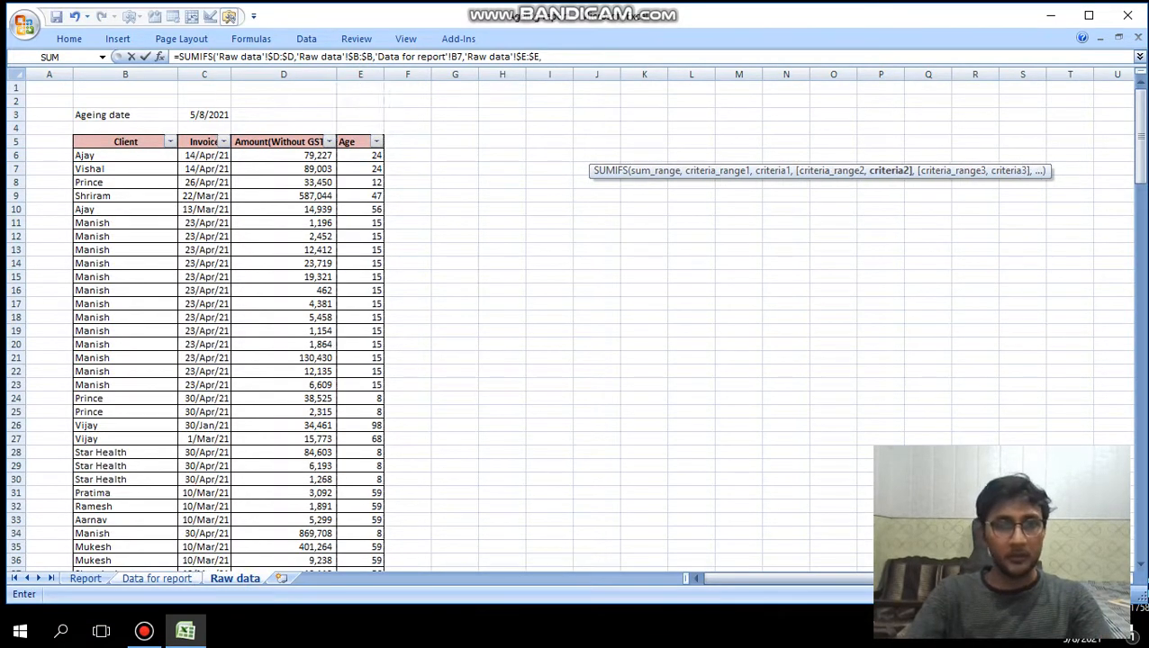
pyautogui.hotkey('ctrl', 'pageup')
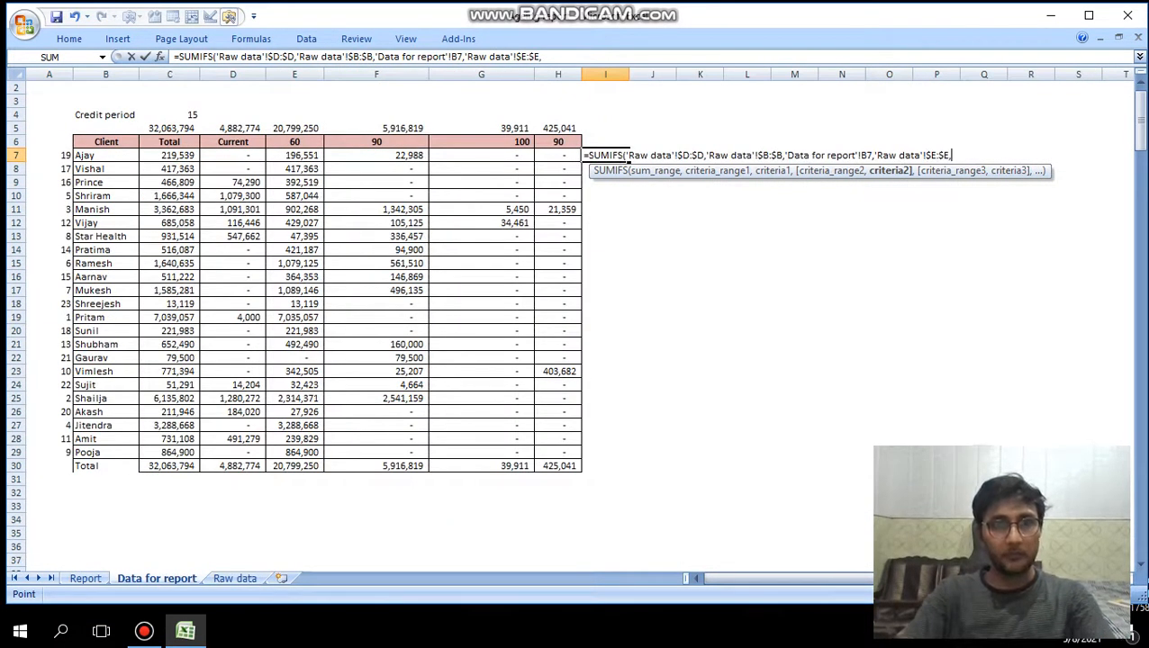
pyautogui.write('"<')
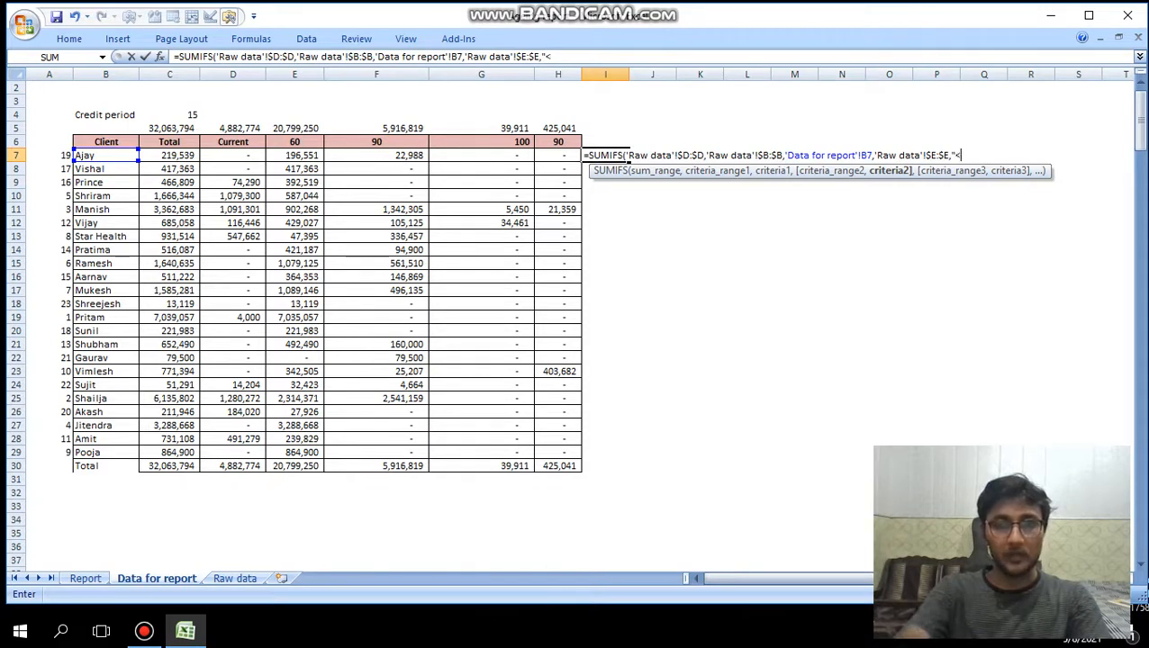
pyautogui.write('=')
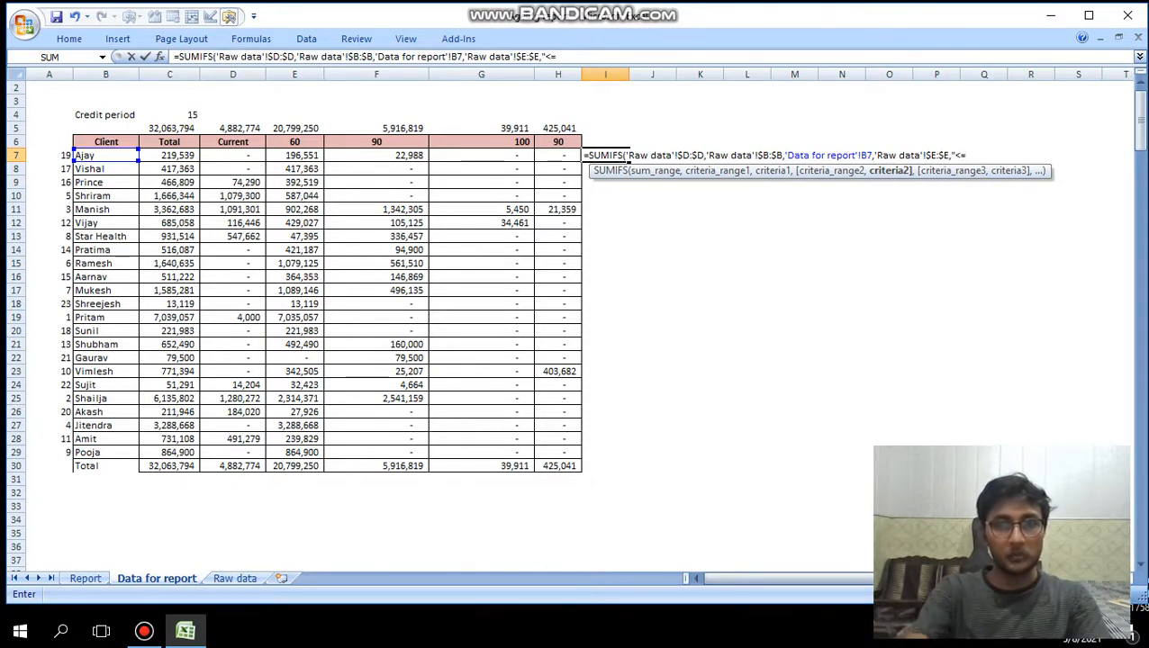
pyautogui.write('"&')
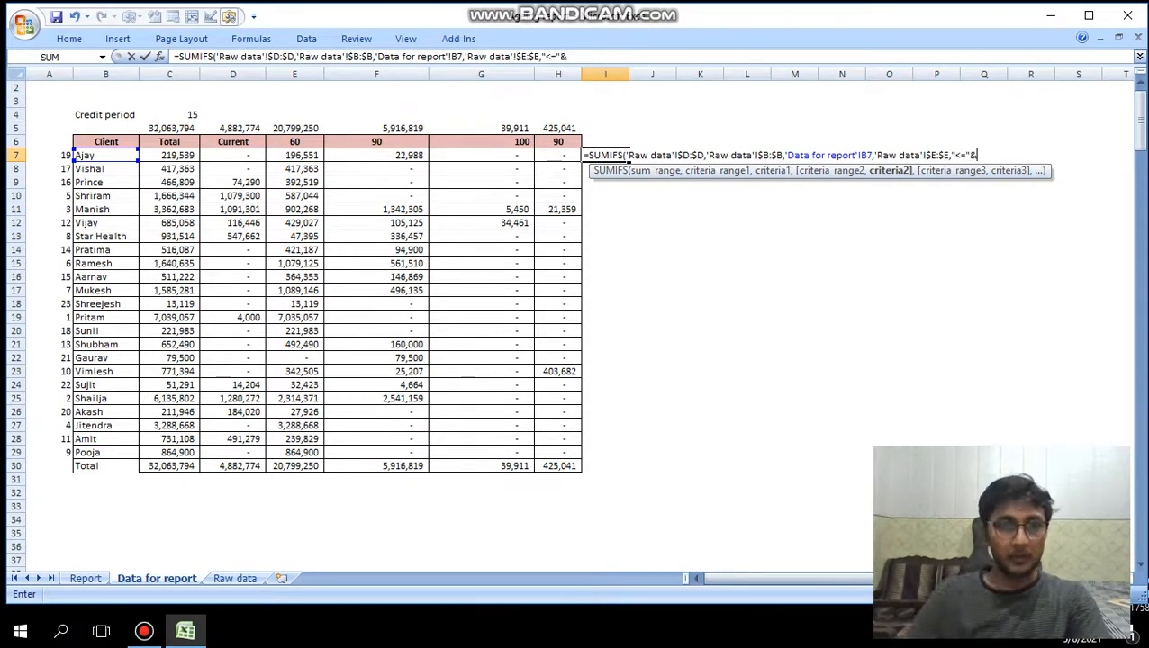
pyautogui.click(185, 114)
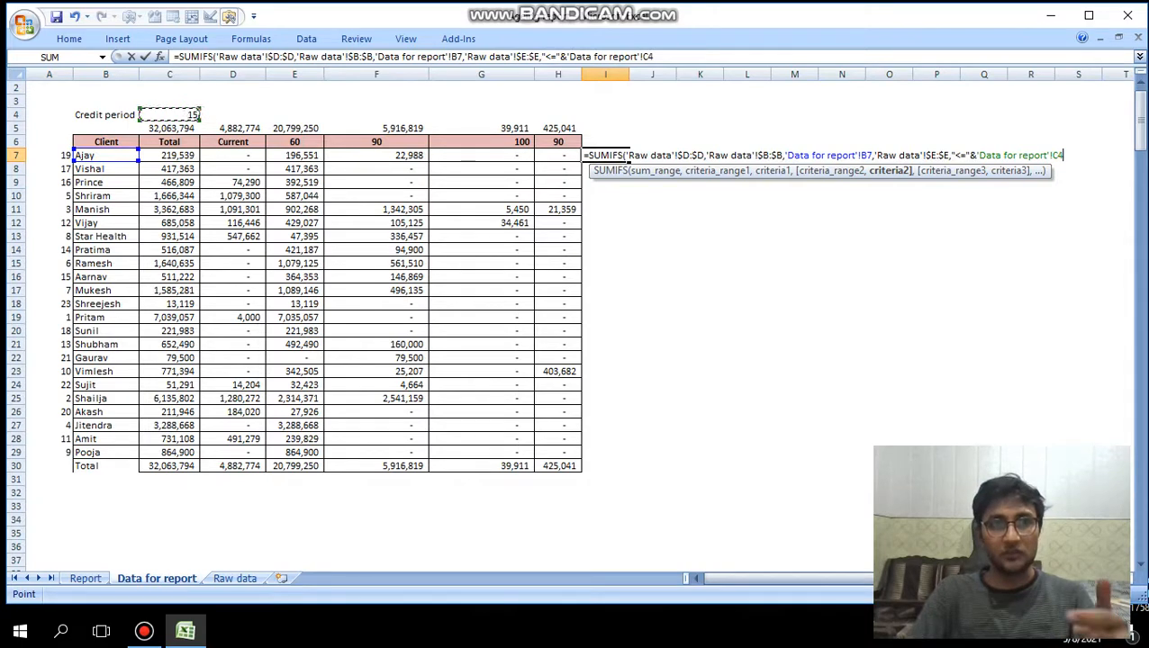
pyautogui.press('Return')
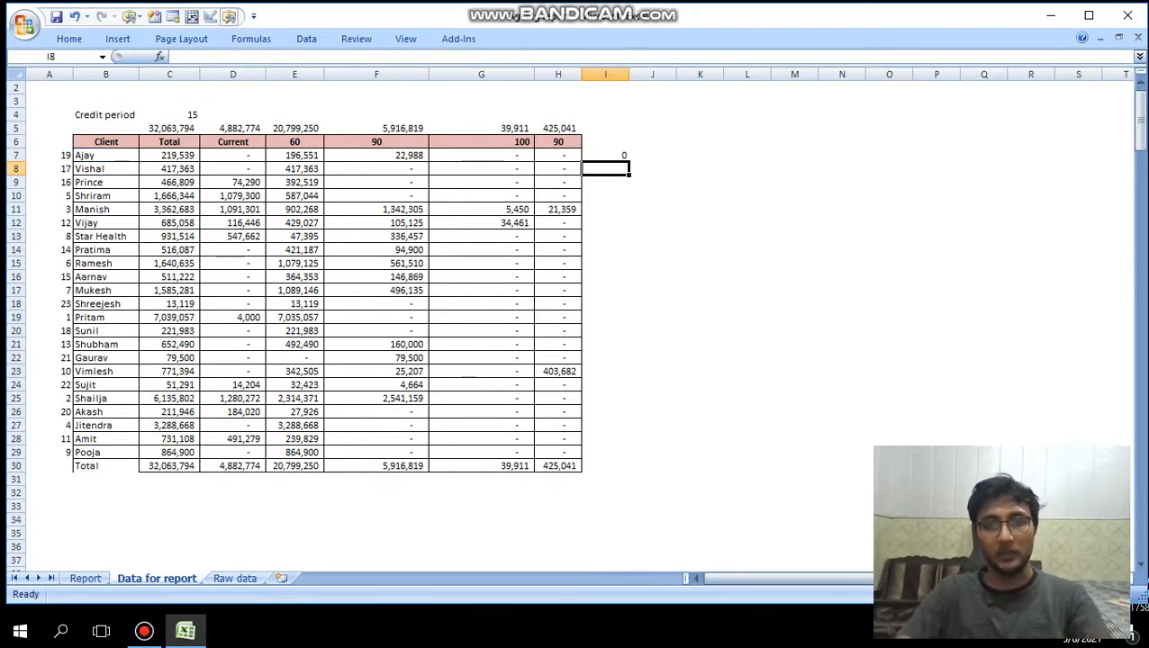
# - Copy the SUMIFS formula from I7 down through I30 beside the client table
pyautogui.press('Up')
pyautogui.hotkey('ctrl', 'c')
pyautogui.press('Left')
pyautogui.hotkey('ctrl', 'Down')
pyautogui.press('Right')
pyautogui.hotkey('ctrl', 'shift', 'Up')
pyautogui.hotkey('ctrl', 'v')
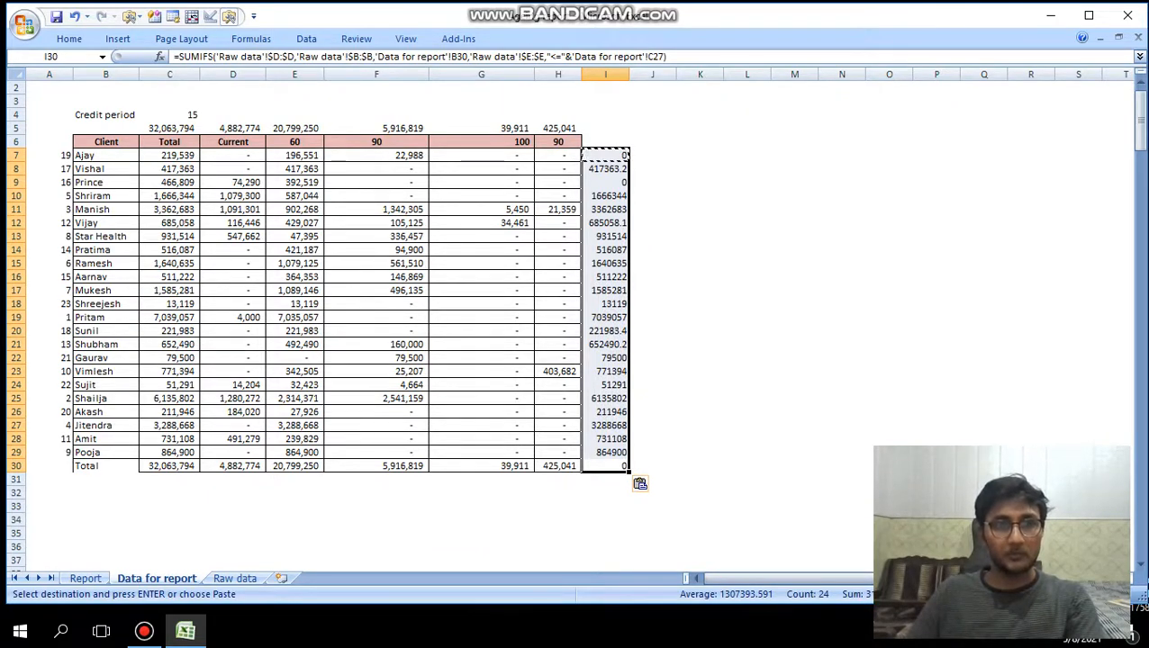
# - Lock the credit period reference in I7's SUMIFS formula as $C$4, keeping the client criterion B7 relative
pyautogui.hotkey('ctrl', 'Up')
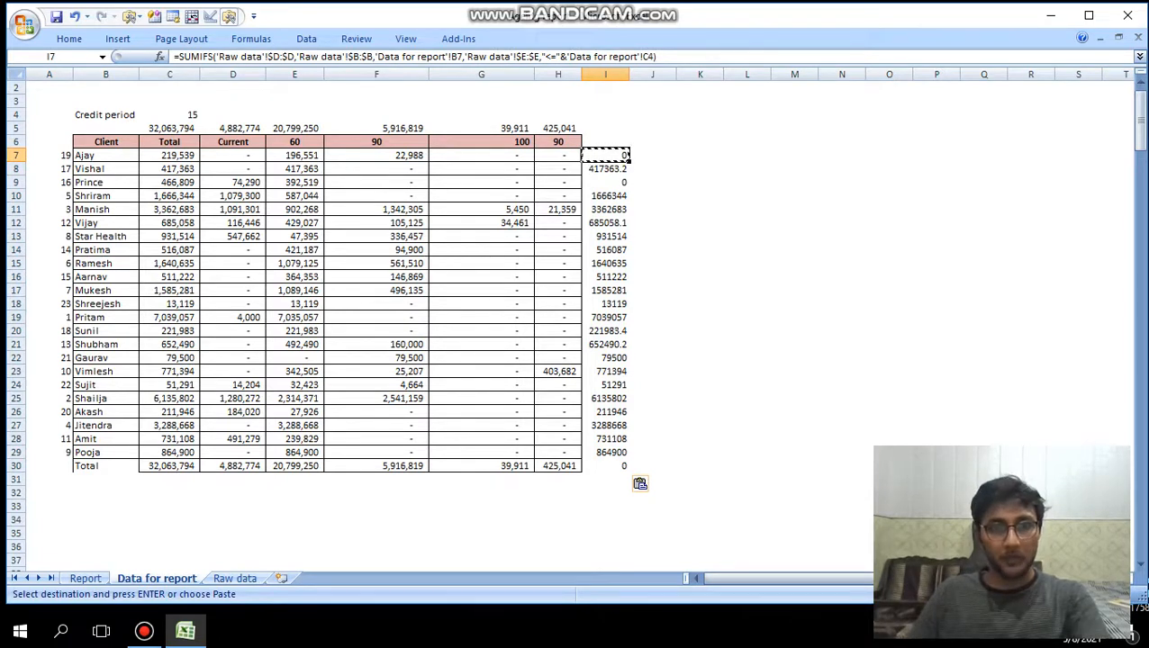
pyautogui.press('F2')
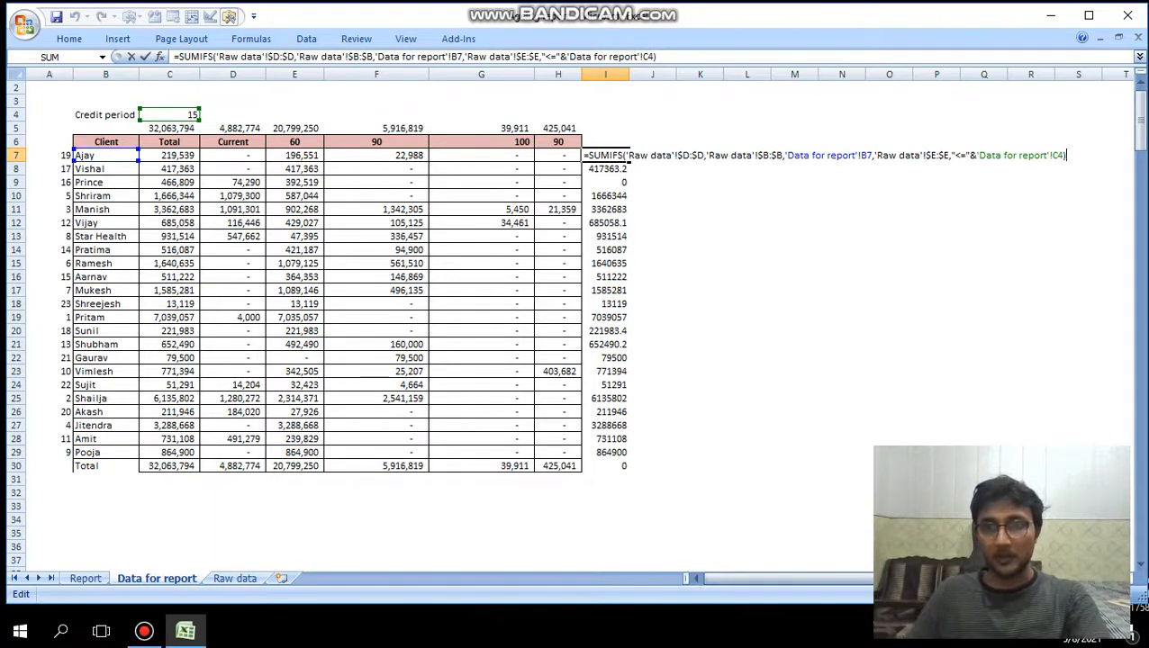
pyautogui.click(867, 155)
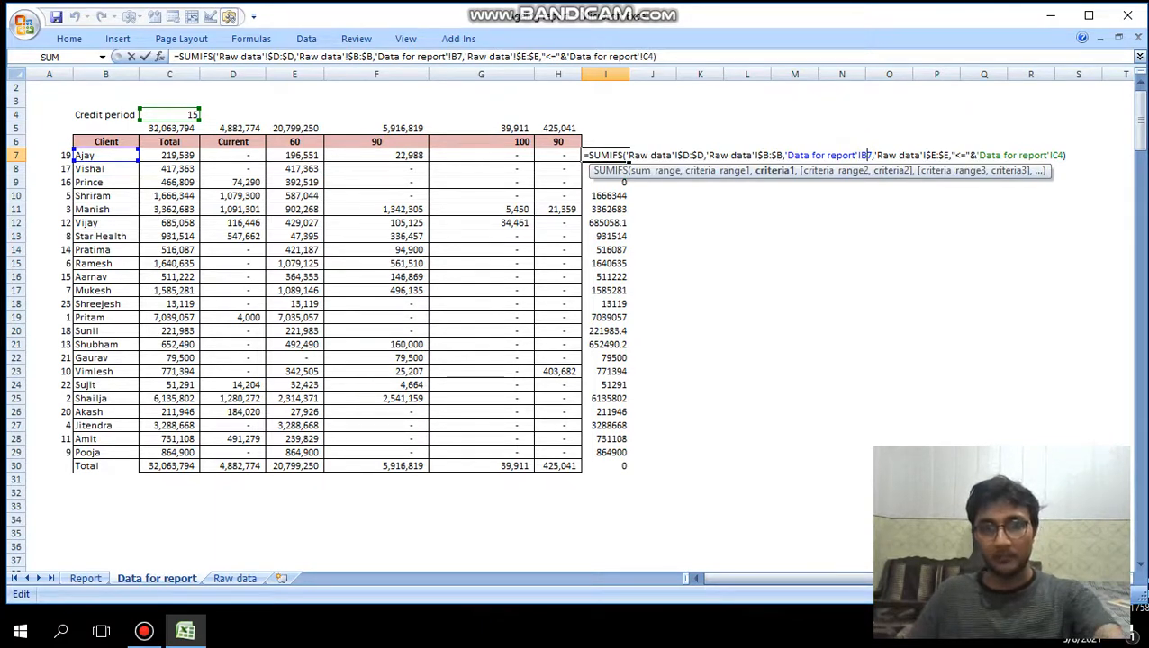
pyautogui.press('F4')
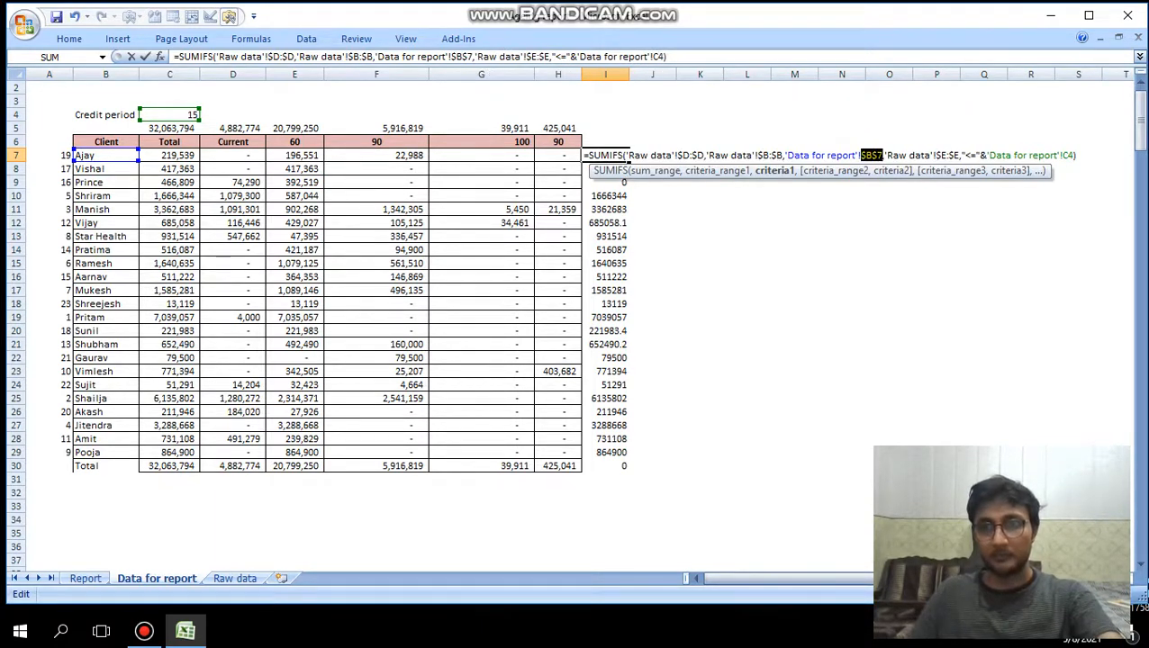
pyautogui.click(1069, 154)
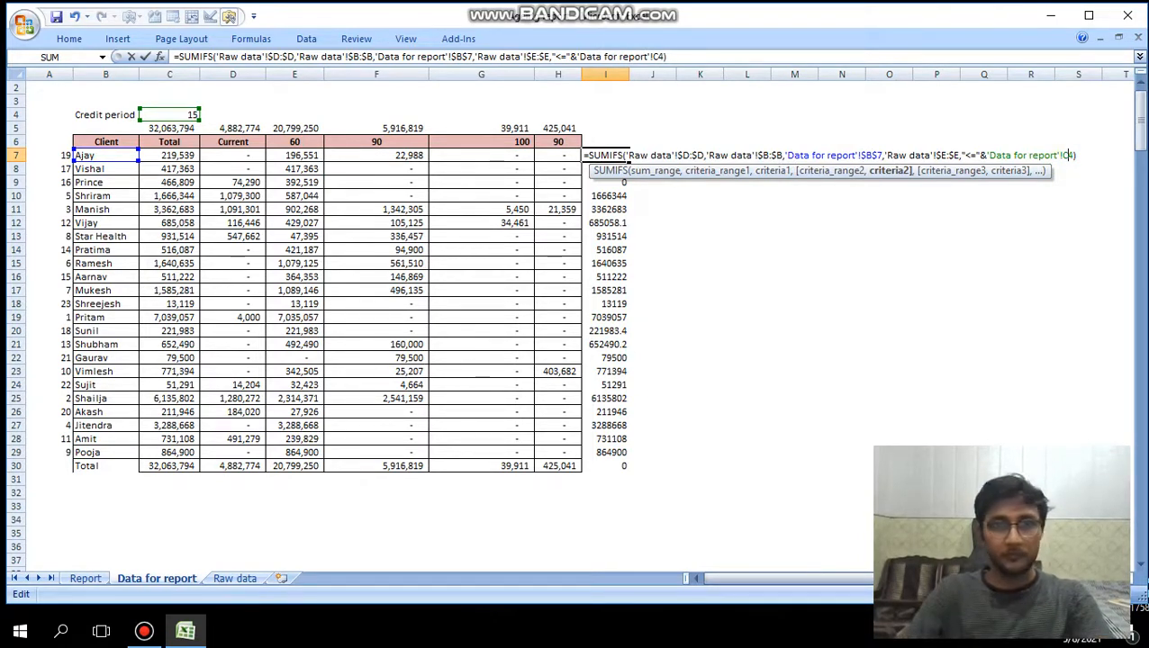
pyautogui.click(869, 155)
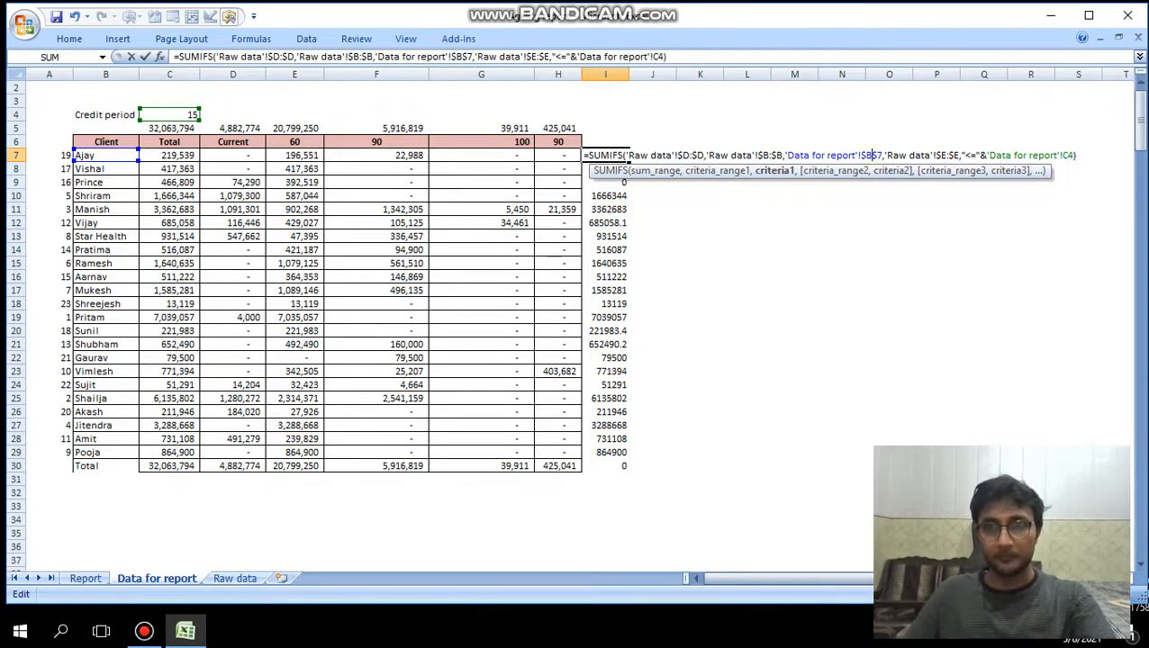
pyautogui.press('F4')
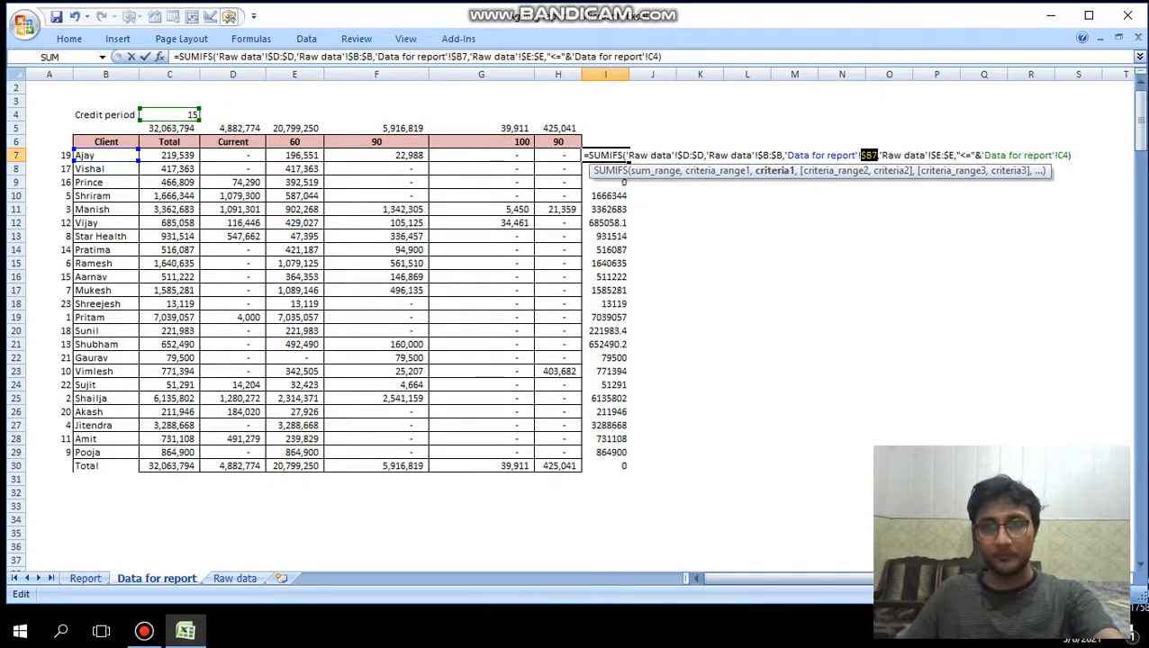
pyautogui.press('F4')
pyautogui.click(1052, 155)
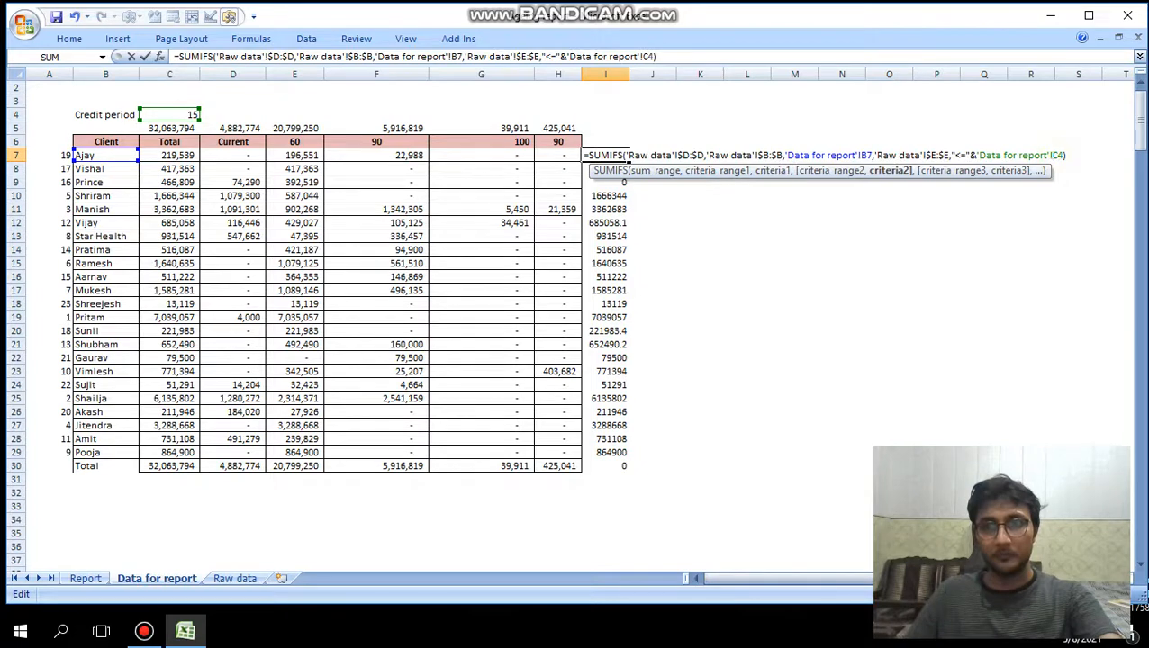
pyautogui.press('F4')
pyautogui.press('Return')
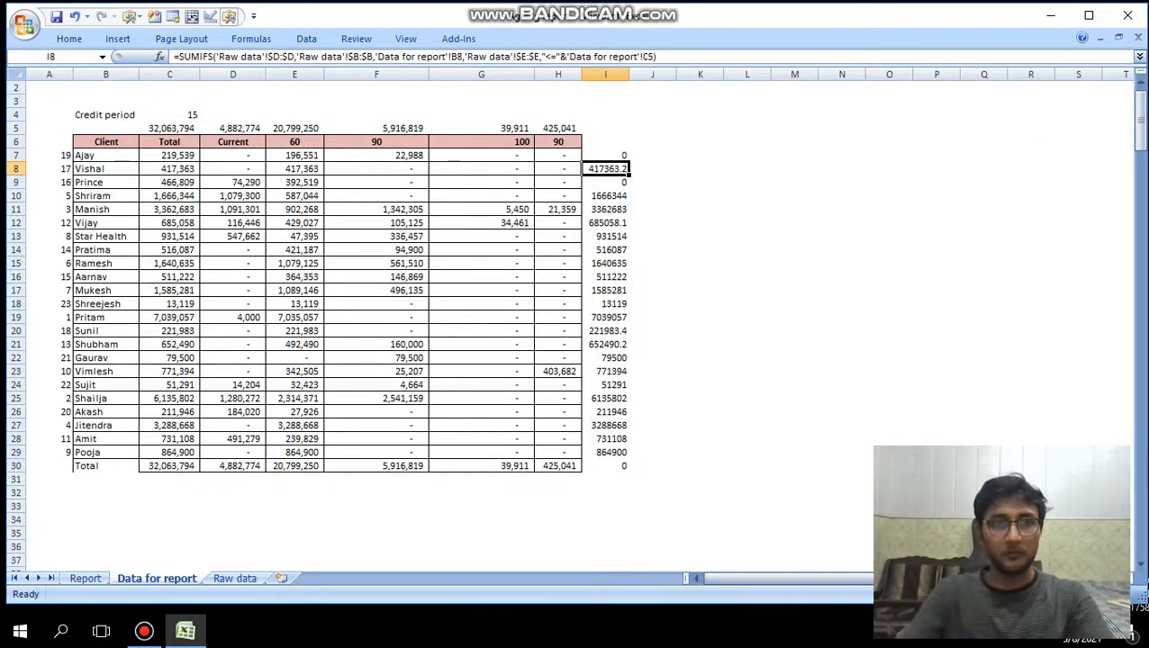
# - Copy the corrected SUMIFS formula from I7 down through I30
pyautogui.press('Up')
pyautogui.hotkey('ctrl', 'c')
pyautogui.press('Down')
pyautogui.hotkey('ctrl', 'shift', 'Down')
pyautogui.hotkey('ctrl', 'v')
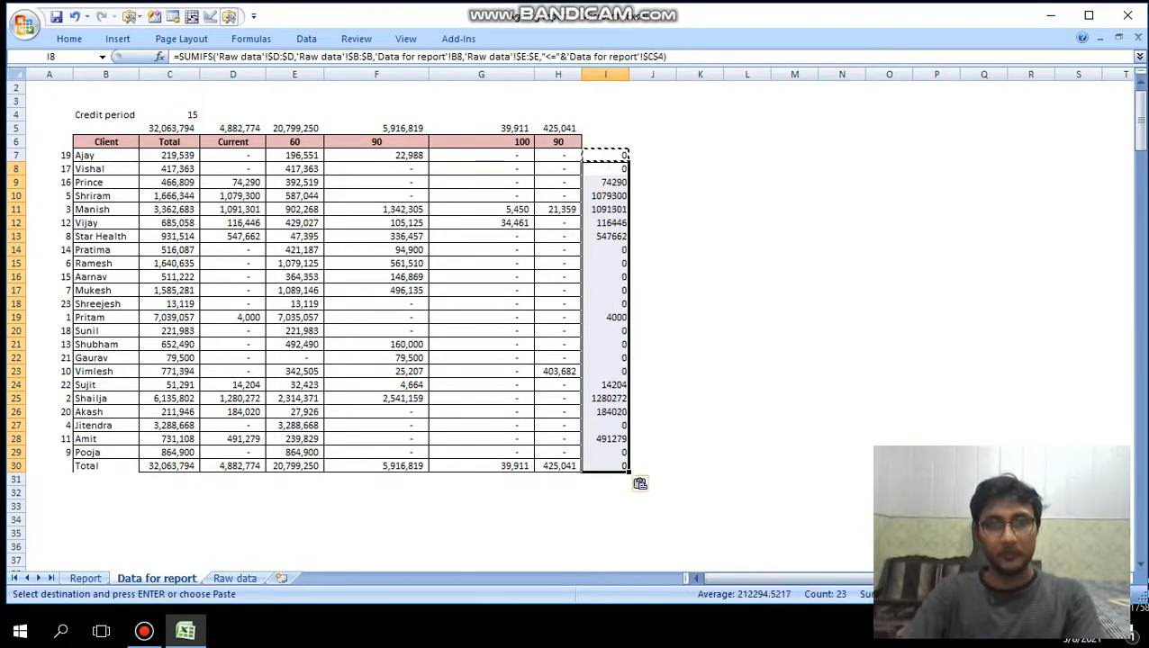
pyautogui.press('Up')
pyautogui.press('Down')
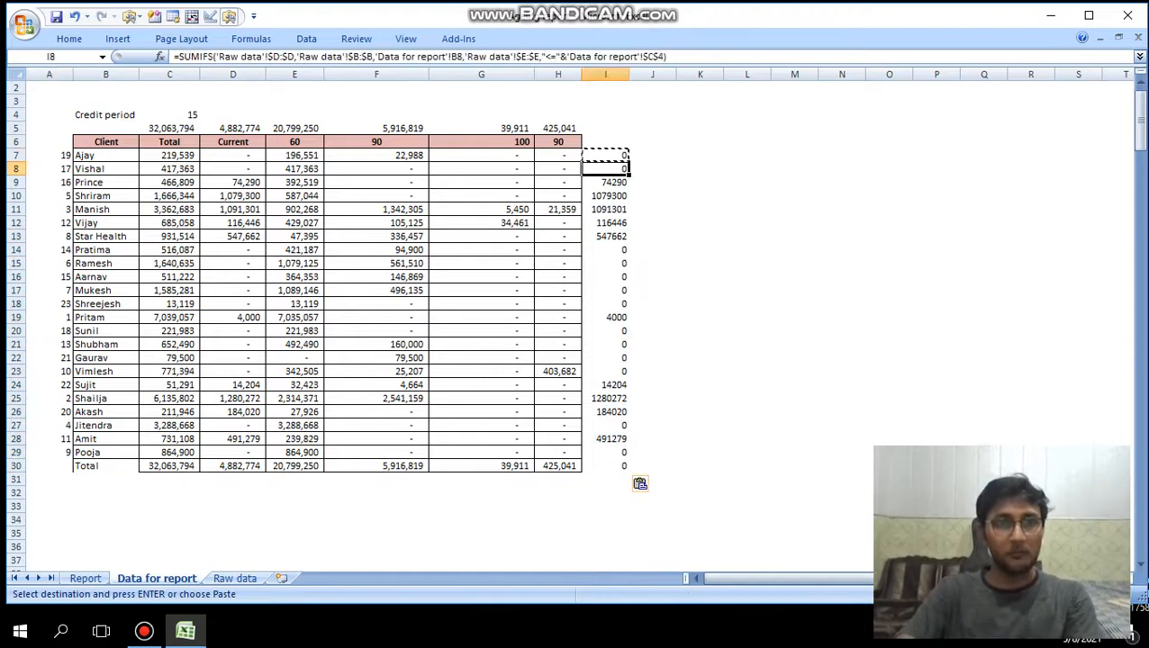
# - Delete the trial SUMIFS formulas from I7:I30
pyautogui.press('Up')
pyautogui.hotkey('ctrl', 'shift', 'Down')
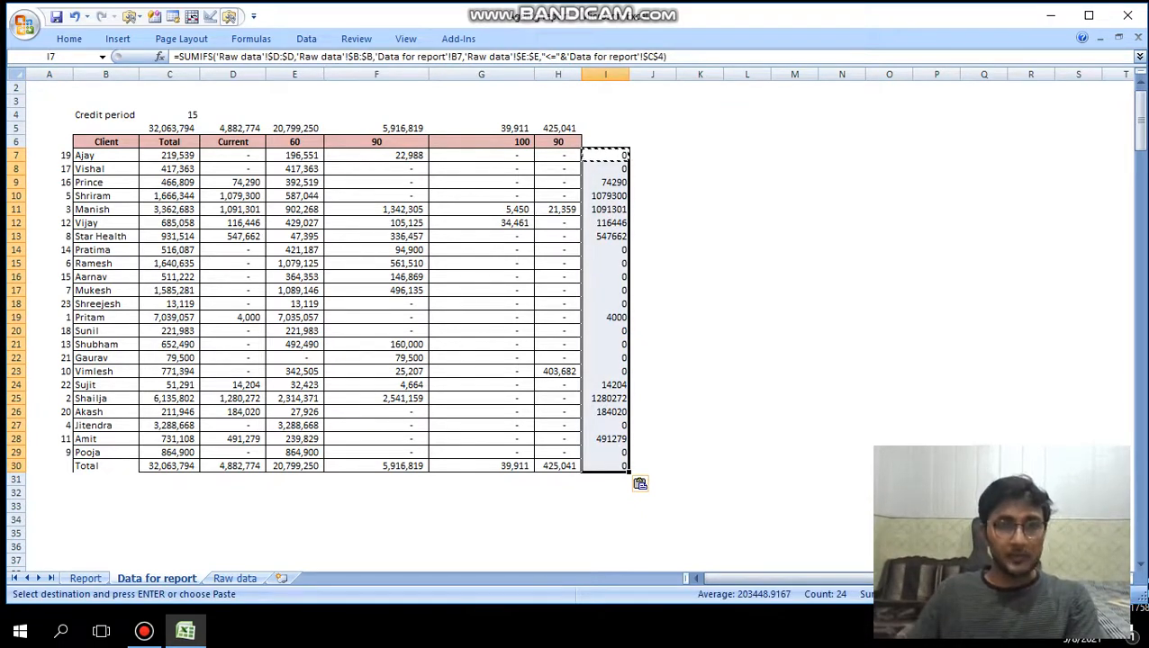
pyautogui.press('Delete')
# - Examine E7's SUMIFS formula together with the credit period in C4 and the bucket header in E6 that it references
pyautogui.press('Left')
pyautogui.press('Left')
pyautogui.press('Left')
pyautogui.press('Left')
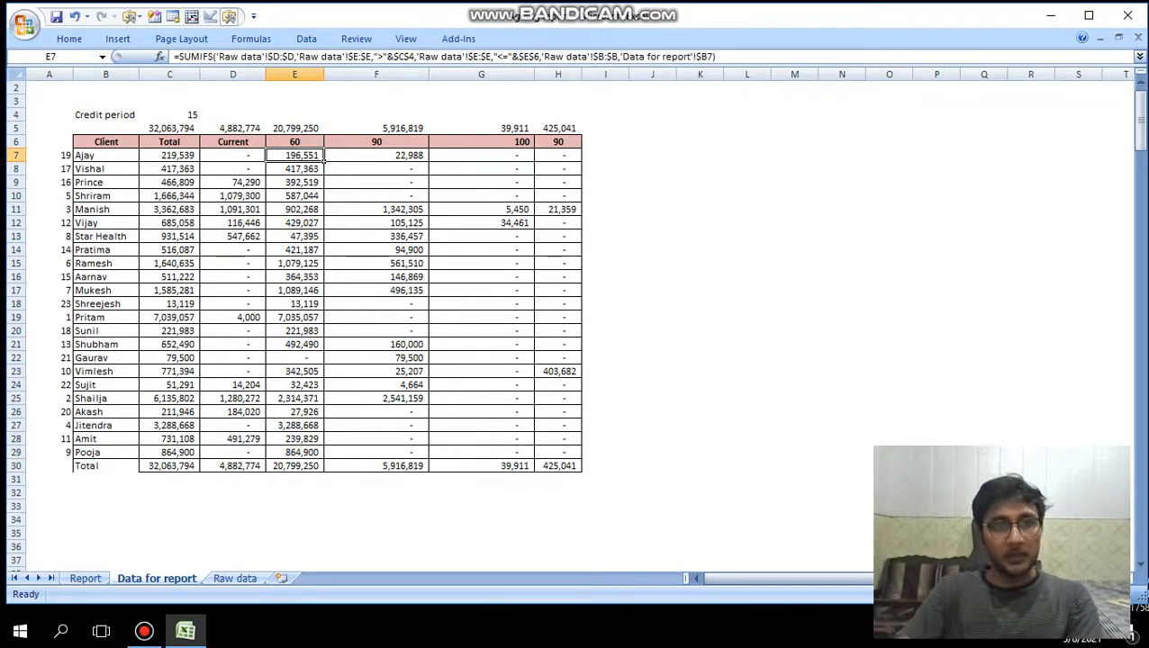
pyautogui.press('Left')
pyautogui.press('Left')
pyautogui.press('Up')
pyautogui.press('Up')
pyautogui.press('Up')
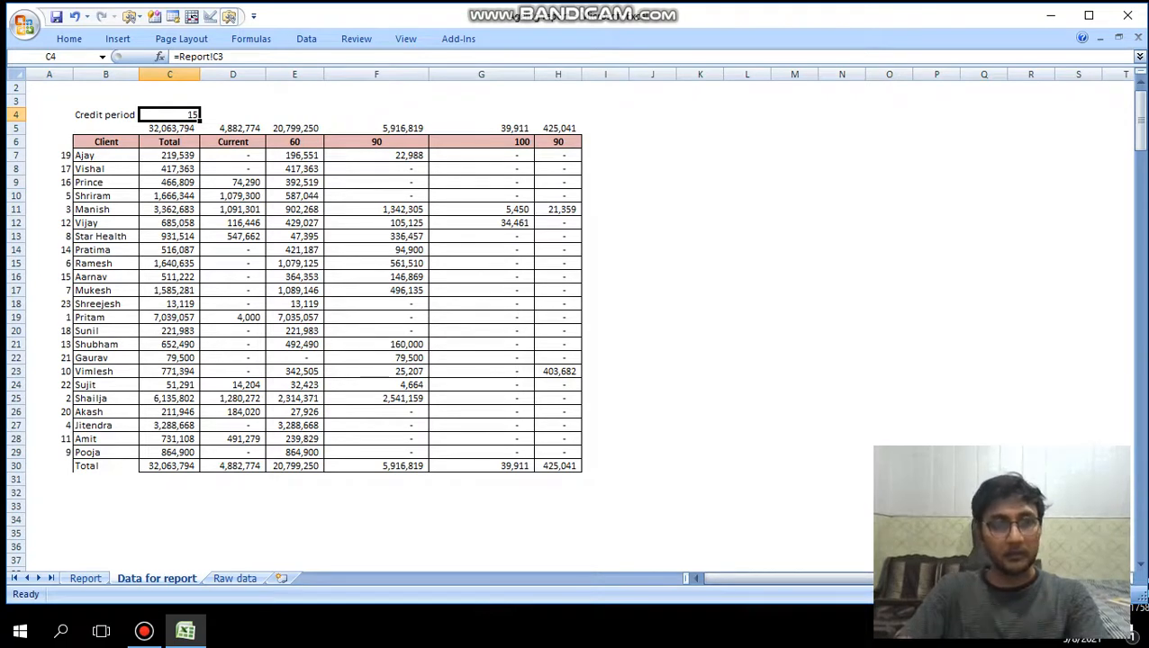
pyautogui.press('Right')
pyautogui.press('Down')
pyautogui.press('Down')
pyautogui.press('Right')
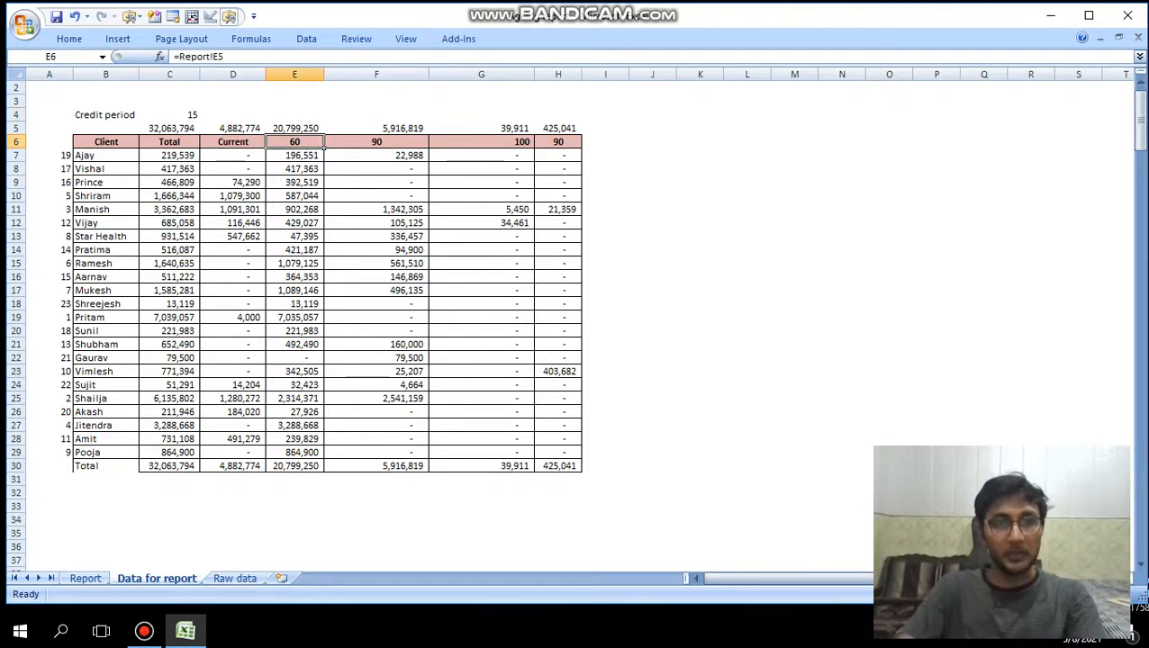
pyautogui.press('Down')
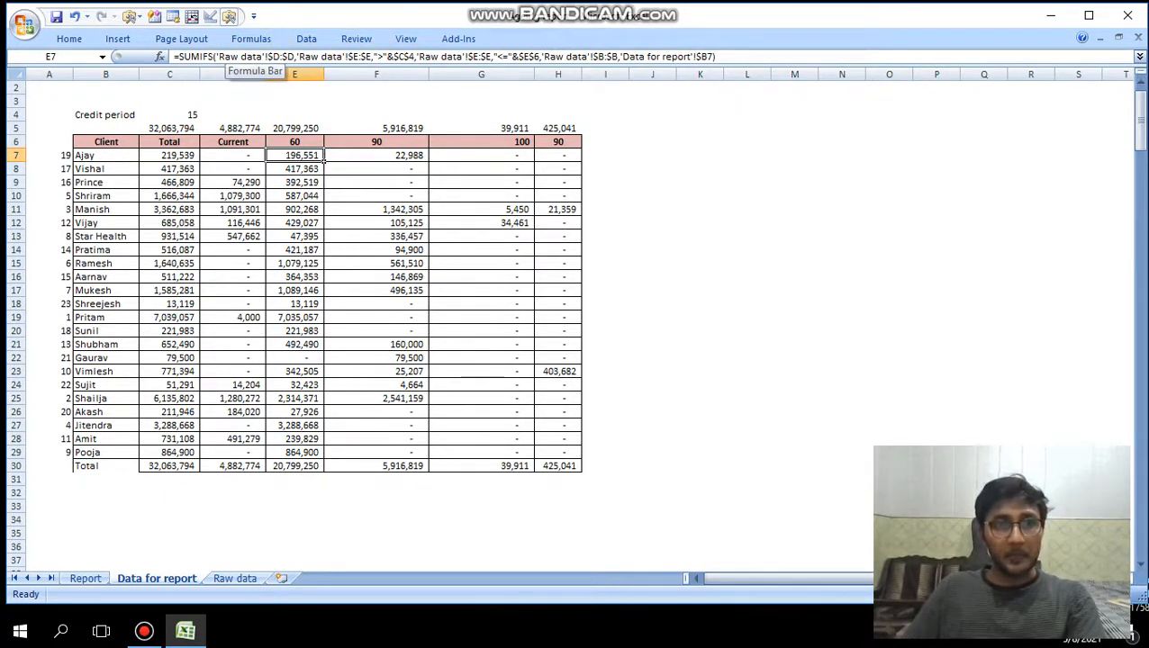
# - Review both 'Raw data'!$E:$E criteria ranges in E7's SUMIFS formula, leaving the formula as it is
pyautogui.click(254, 57)
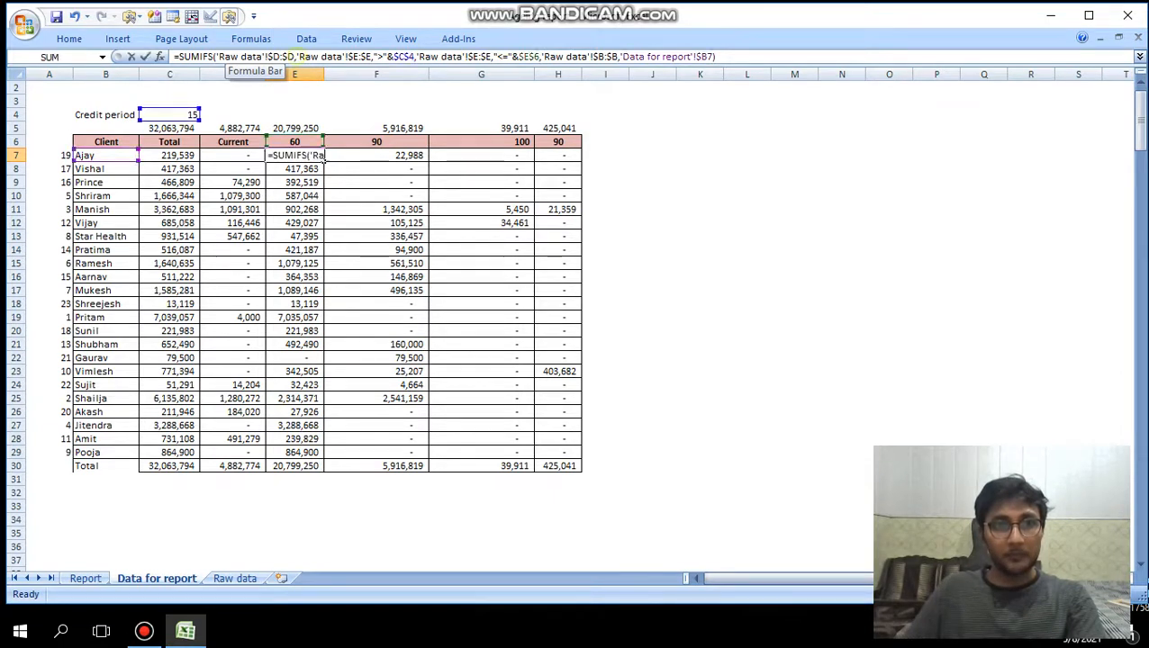
pyautogui.moveTo(297, 56); pyautogui.dragTo(369, 57)
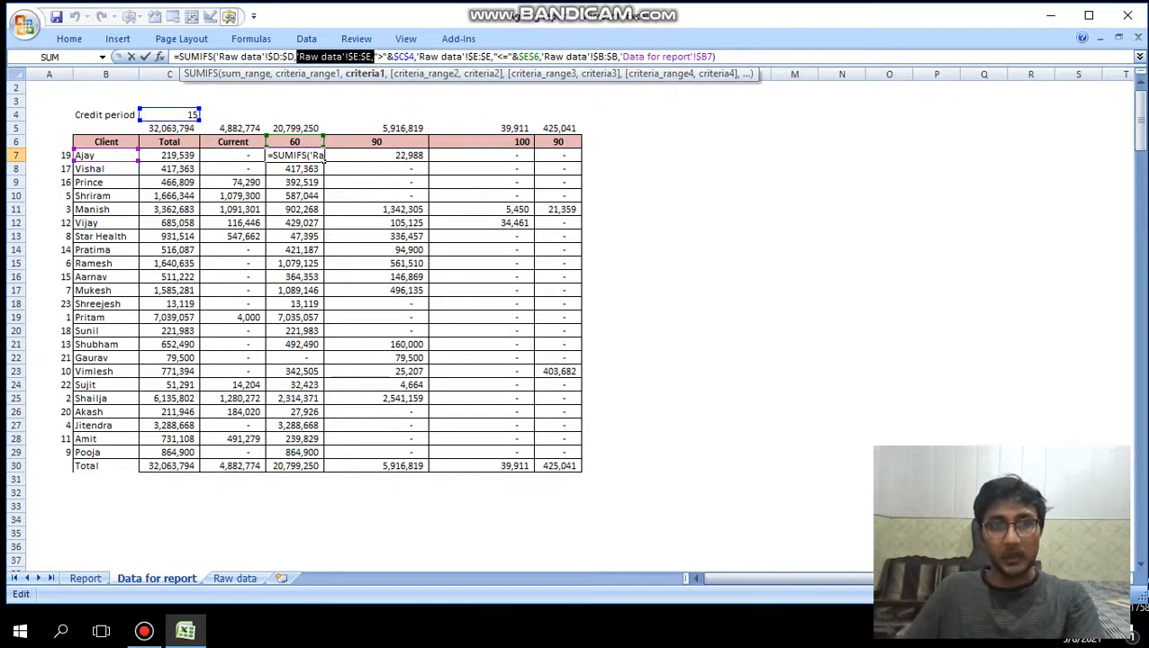
pyautogui.moveTo(419, 57); pyautogui.dragTo(493, 57)
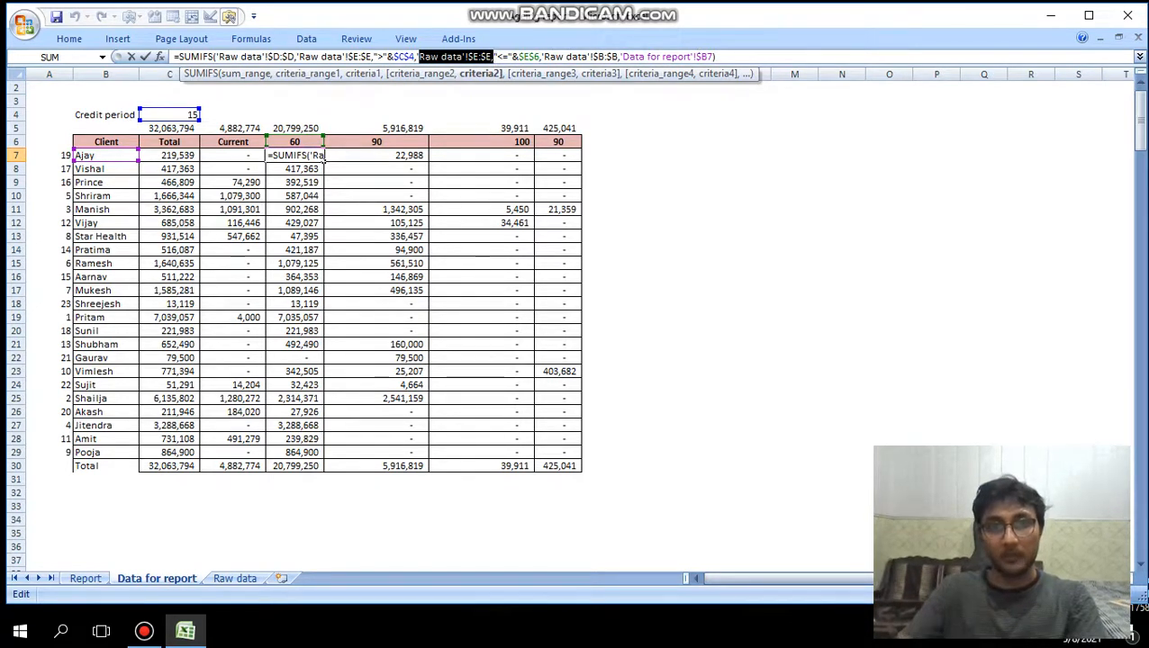
pyautogui.press('Return')
# - Examine the ageing bucket headers across row 6 of Data for report
pyautogui.click(322, 142)
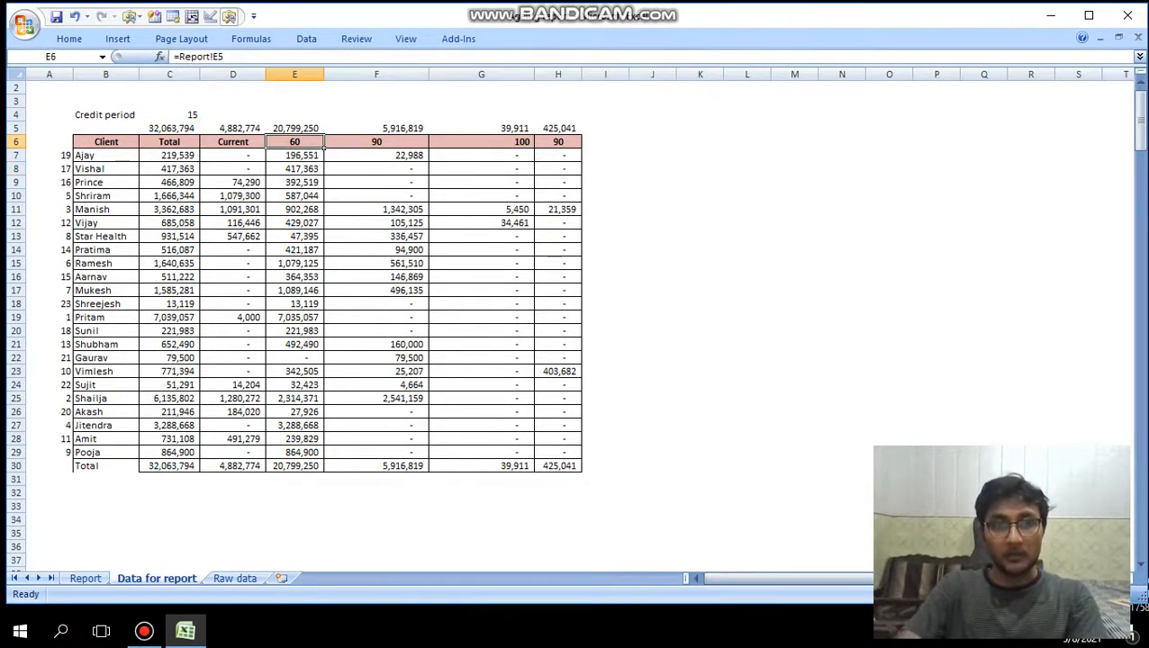
pyautogui.press('Right')
pyautogui.press('Right')
pyautogui.press('Right')
pyautogui.press('Left')
pyautogui.press('Left')
pyautogui.press('Left')
pyautogui.press('Left')
pyautogui.press('Right')
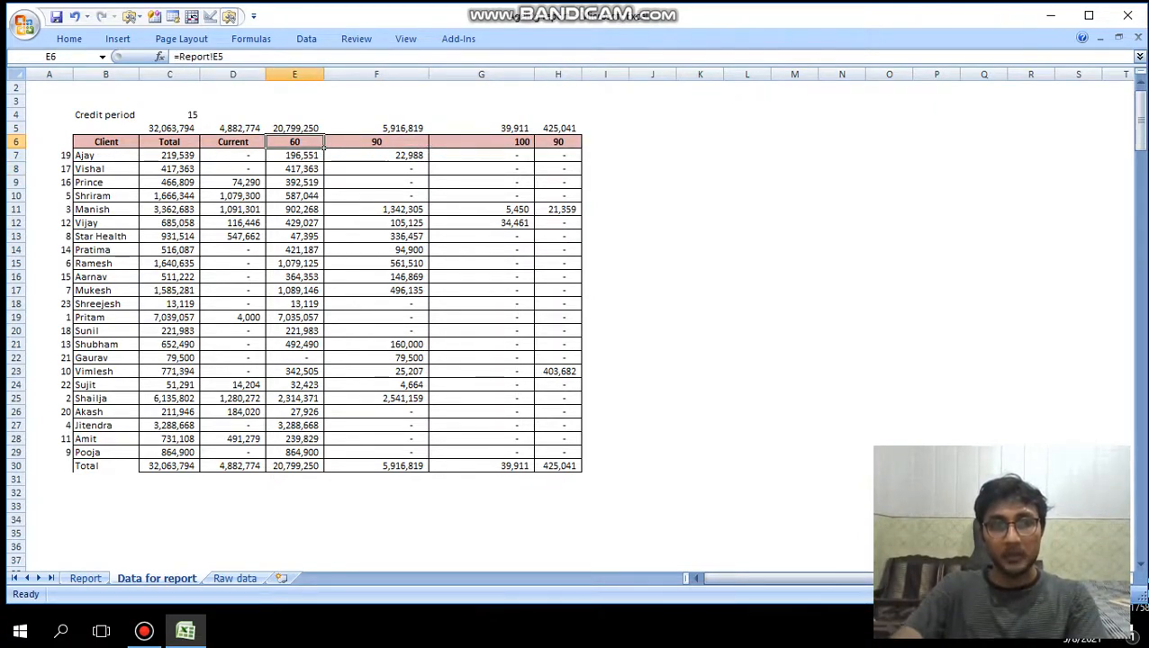
# - Review the ageing bucket day limits in row 5 of the Report sheet, and return to Data for report
pyautogui.hotkey('ctrl', 'pageup')
pyautogui.press('Right')
pyautogui.press('Right')
pyautogui.press('Down')
pyautogui.press('Down')
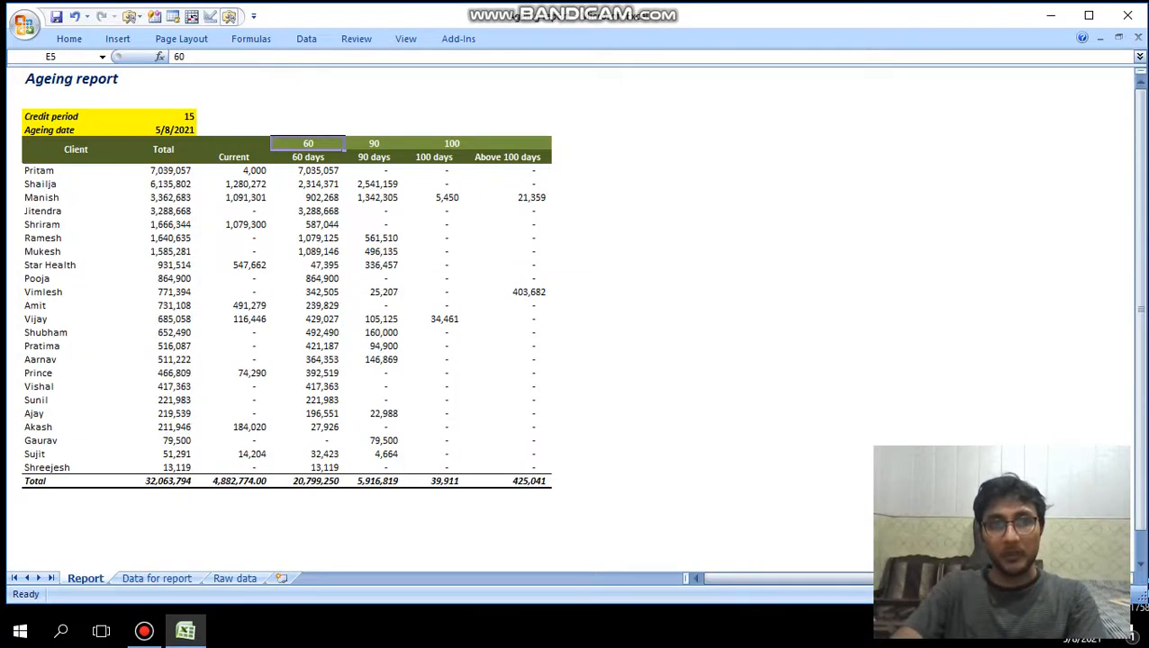
pyautogui.press('Right')
pyautogui.press('Right')
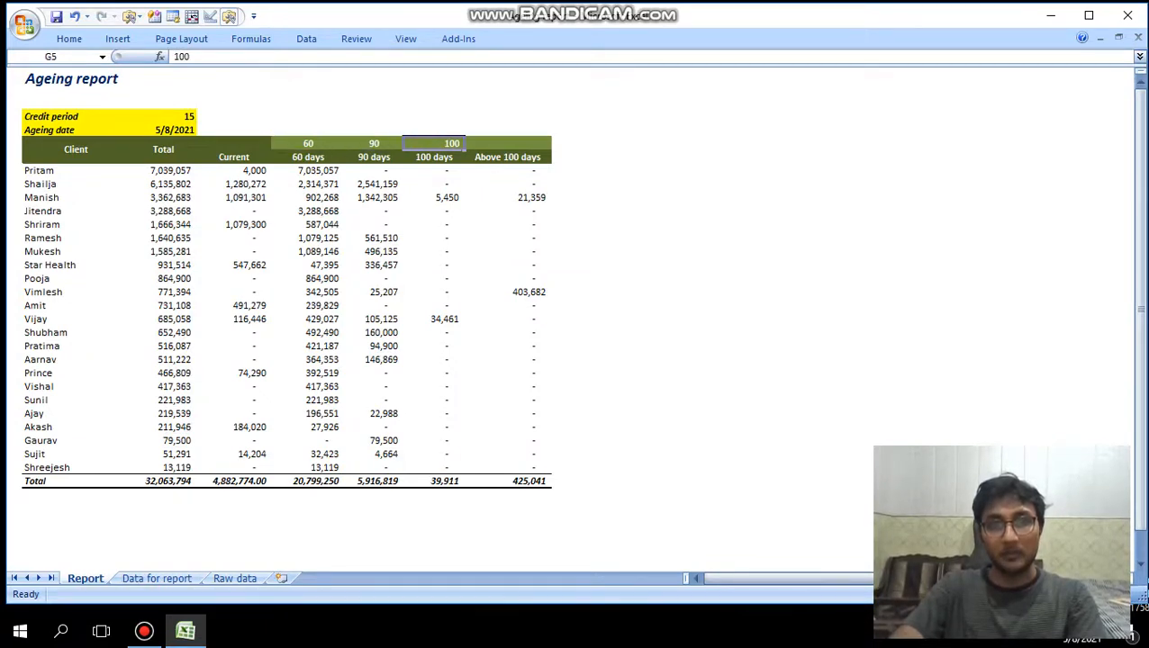
pyautogui.press('Right')
pyautogui.hotkey('ctrl', 'pagedown')
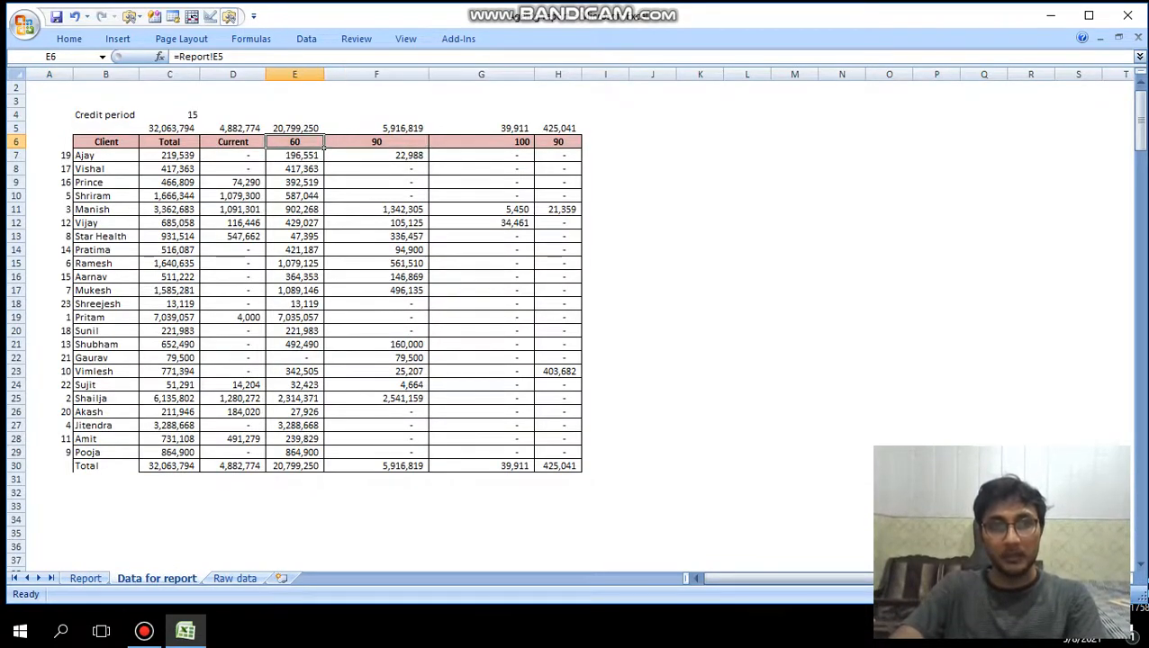
# - Check how the row 6 bucket headers link to the Report sheet, starting with E6's reference to Report!E5
pyautogui.press('Left')
pyautogui.press('Left')
pyautogui.press('Left')
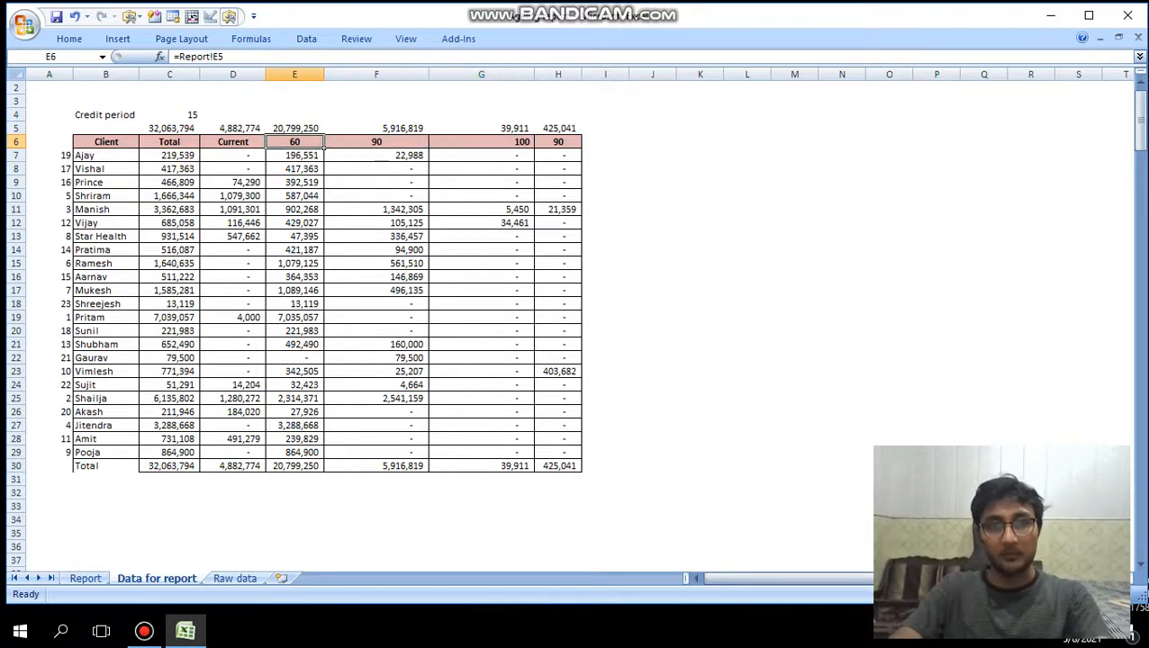
pyautogui.press('F2')
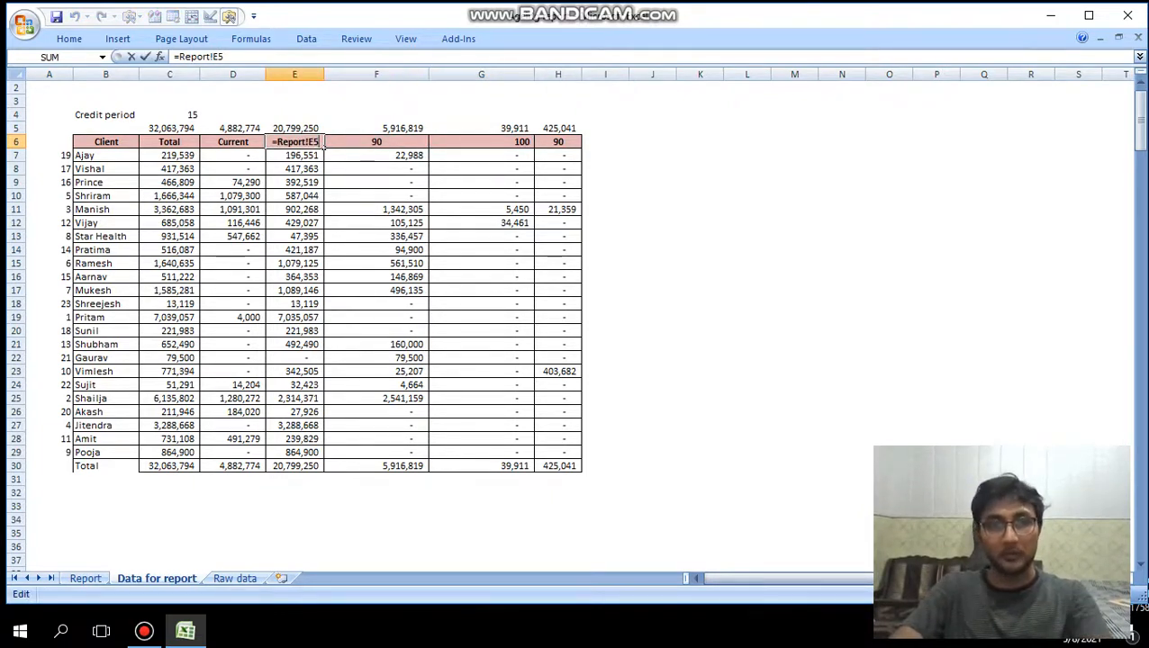
pyautogui.press('Return')
pyautogui.press('Up')
pyautogui.press('Right')
pyautogui.press('Right')
pyautogui.press('Right')
pyautogui.press('Left')
pyautogui.press('Left')
pyautogui.press('Left')
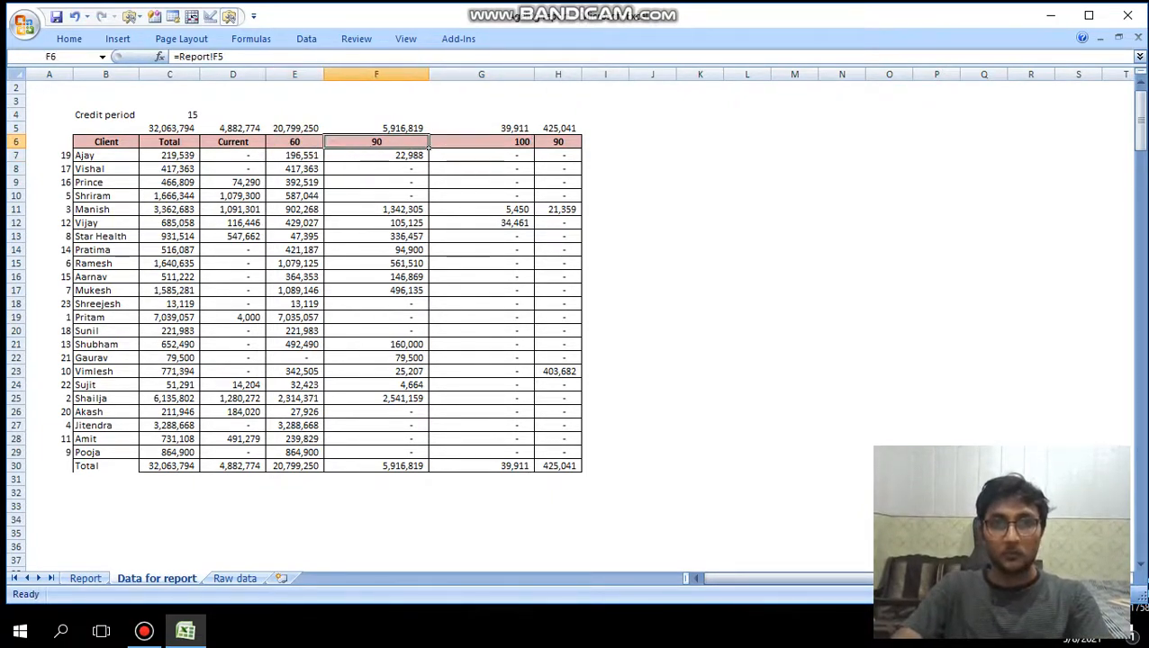
pyautogui.press('Right')
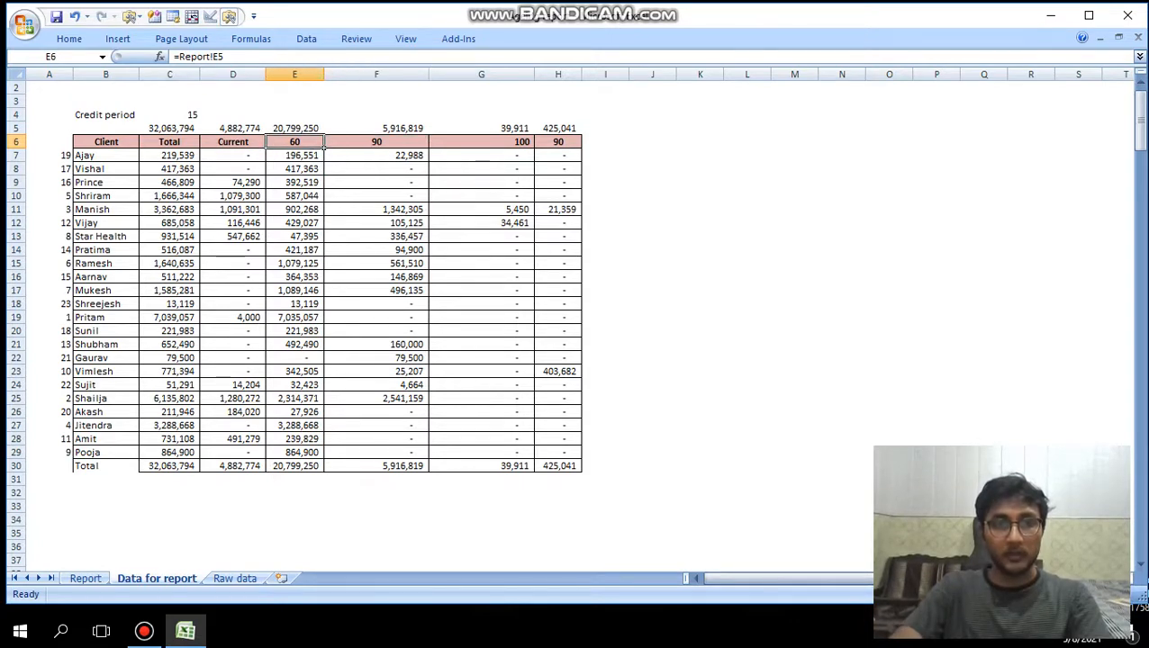
# - Set the first ageing bucket limit in E5 of the Report sheet to 30
pyautogui.hotkey('ctrl', '[')
pyautogui.press('Left')
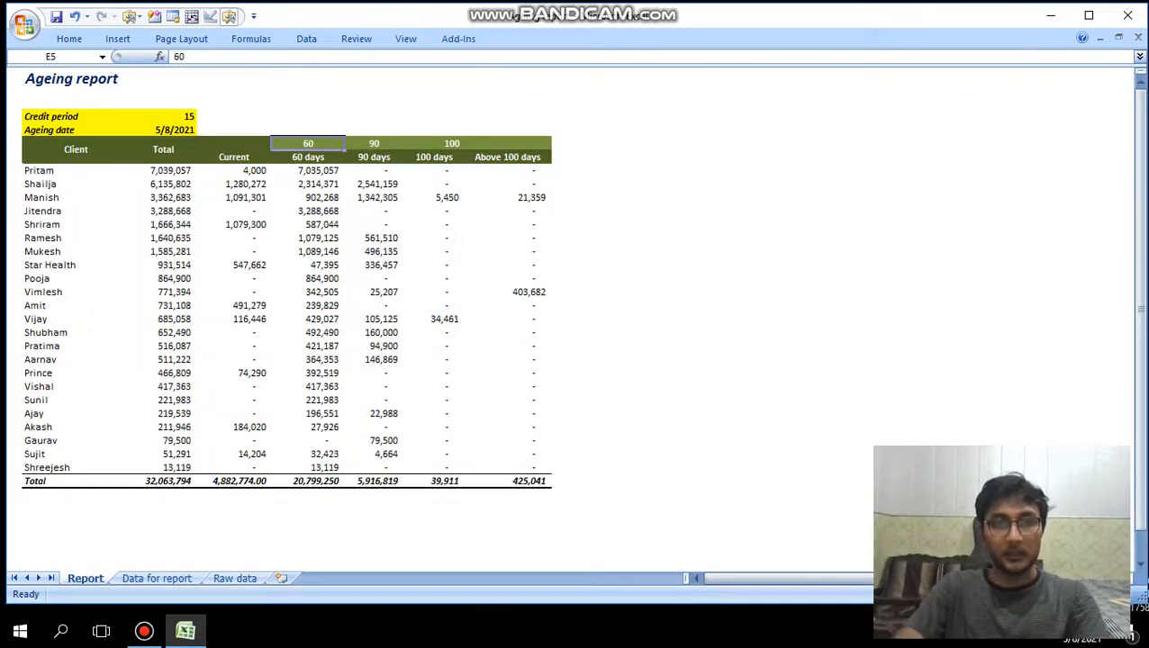
pyautogui.write('30')
pyautogui.press('Return')
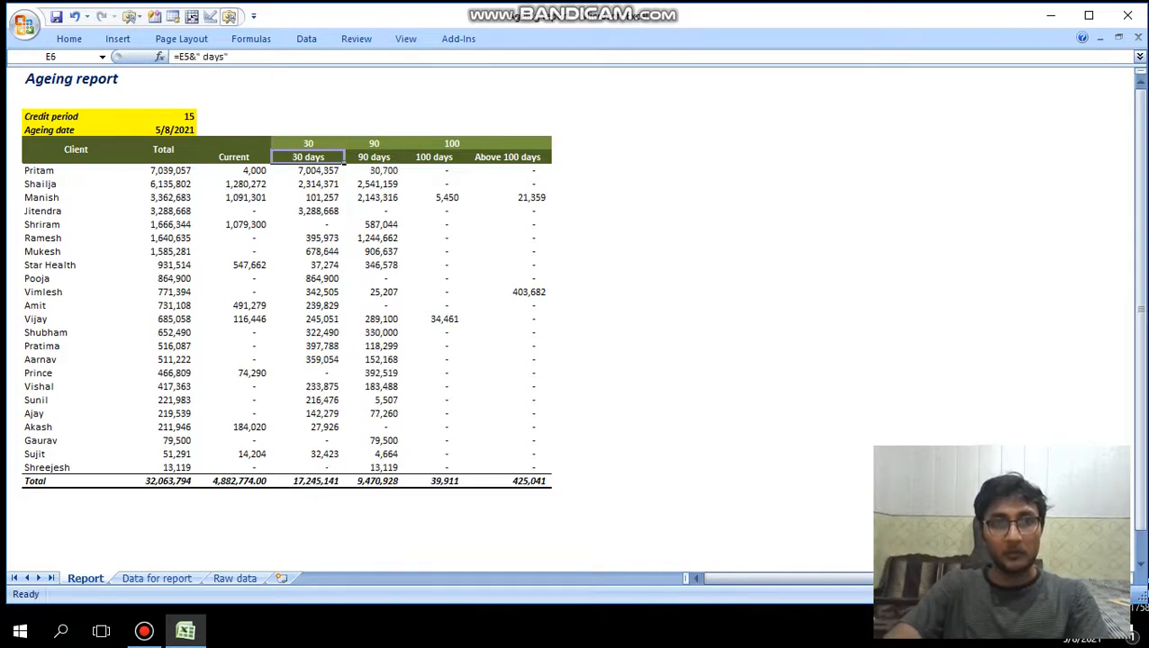
# - On Data for report, examine the row 7 bucket formulas and the last two bucket headers in G6 and H6
pyautogui.hotkey('ctrl', 'pagedown')
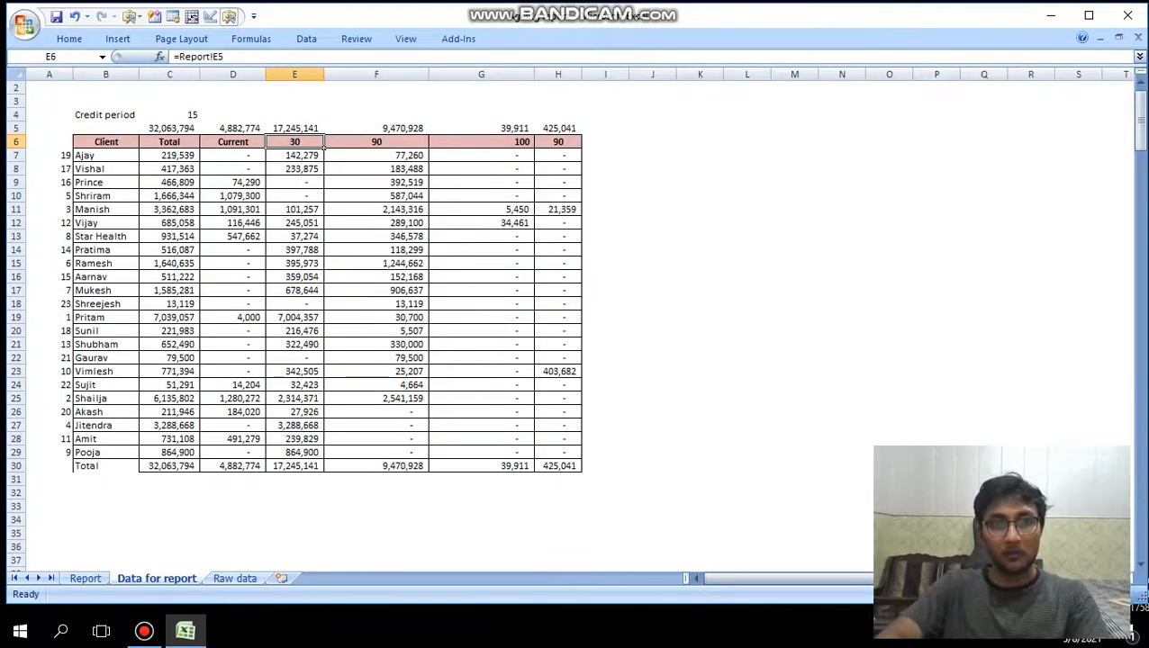
pyautogui.press('Down')
pyautogui.press('Right')
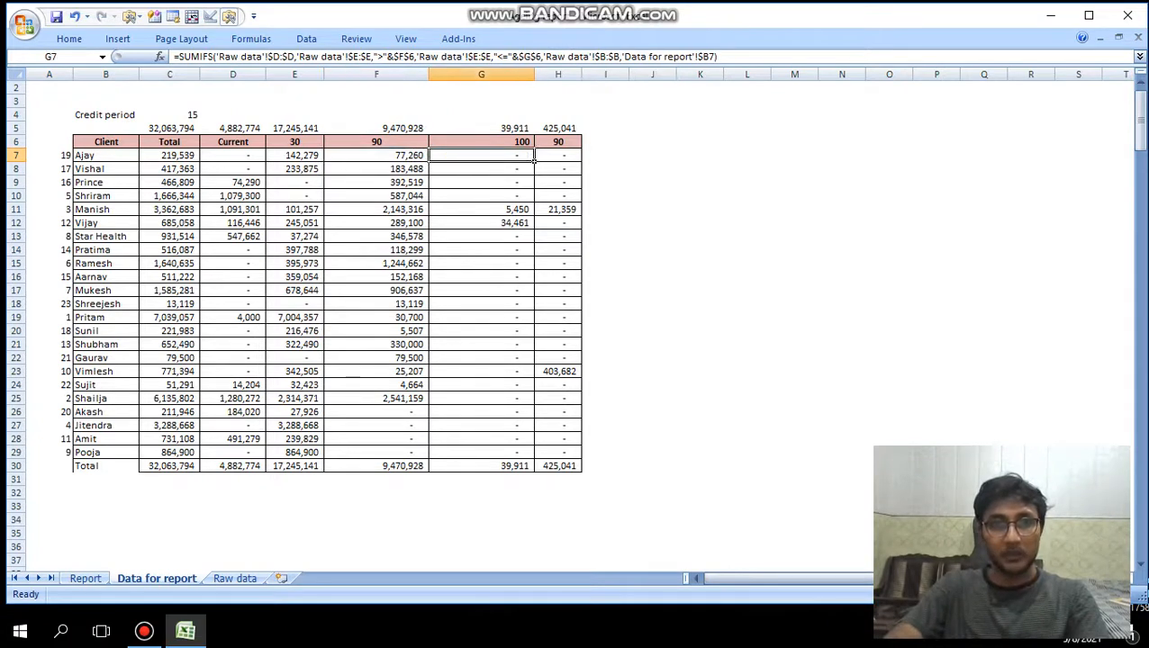
pyautogui.press('Up')
pyautogui.press('Right')
pyautogui.press('Right')
pyautogui.press('Left')
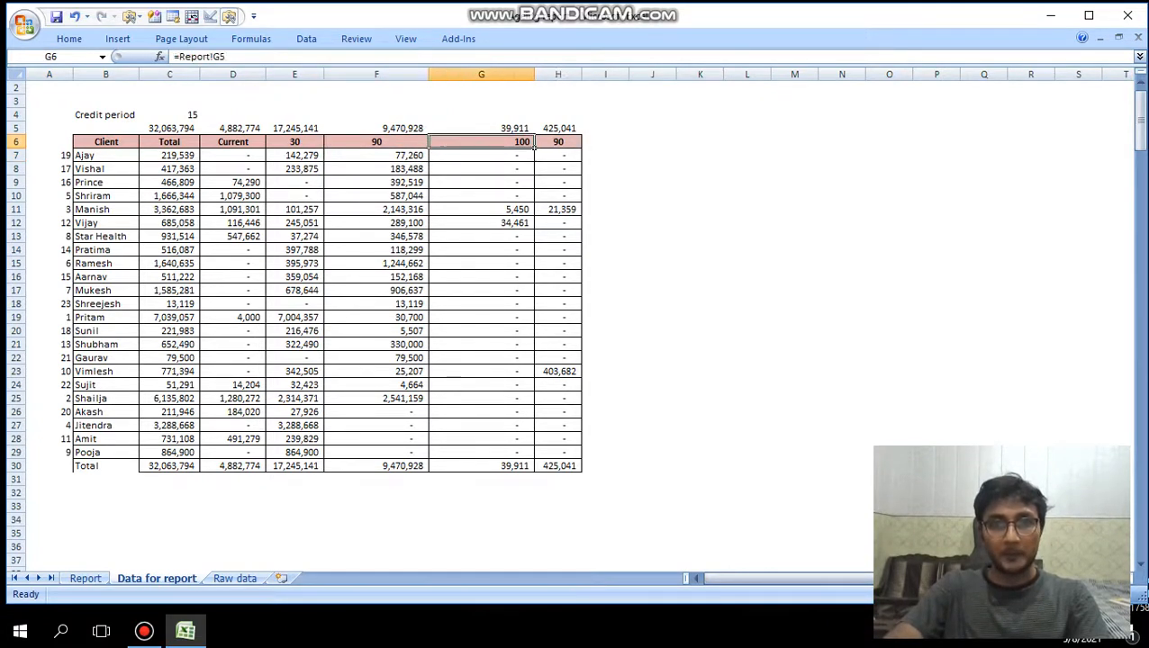
pyautogui.press('Right')
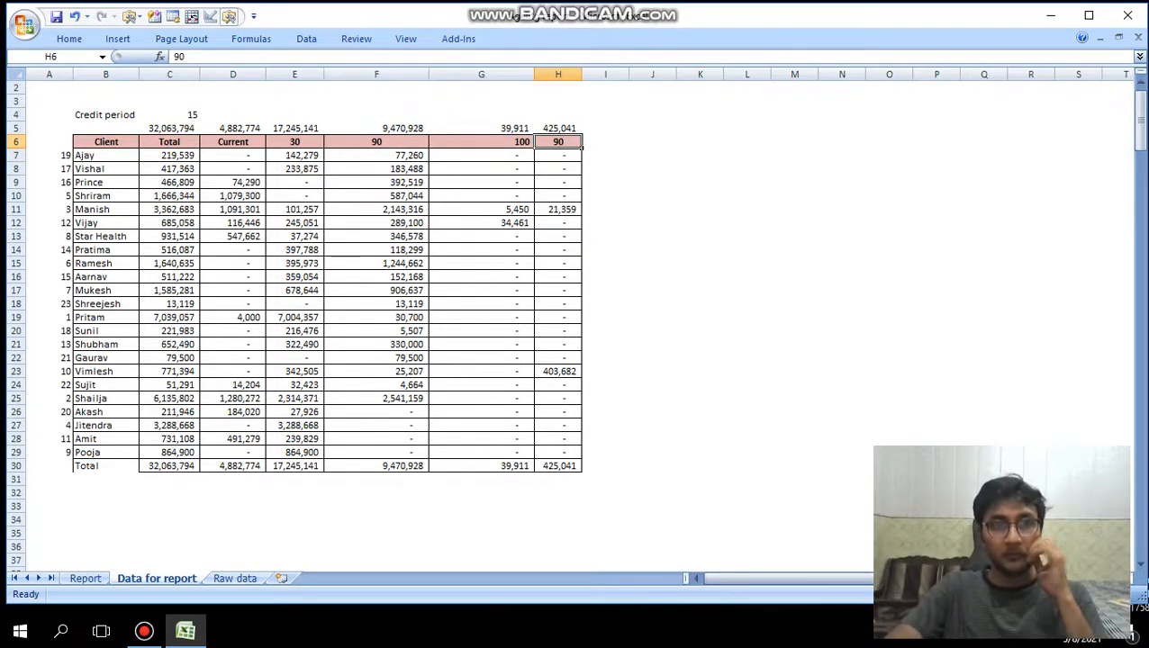
pyautogui.press('Left')
pyautogui.press('Right')
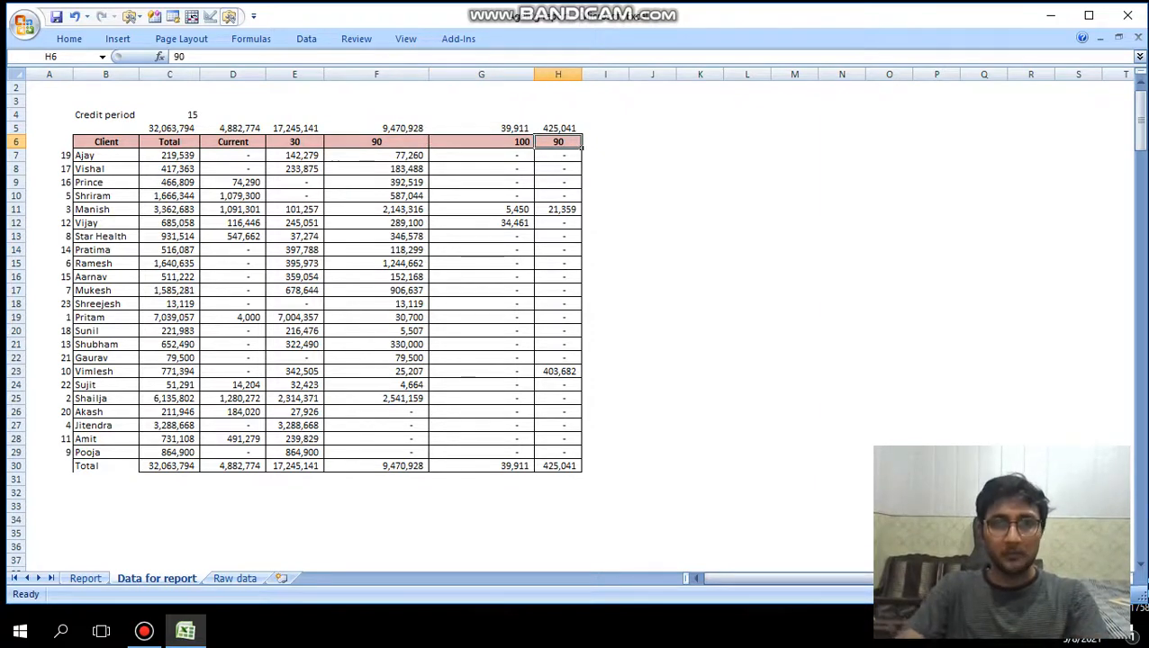
# - Clear the hard-coded value from the last bucket header in H6 of Data for report
pyautogui.press('Delete')
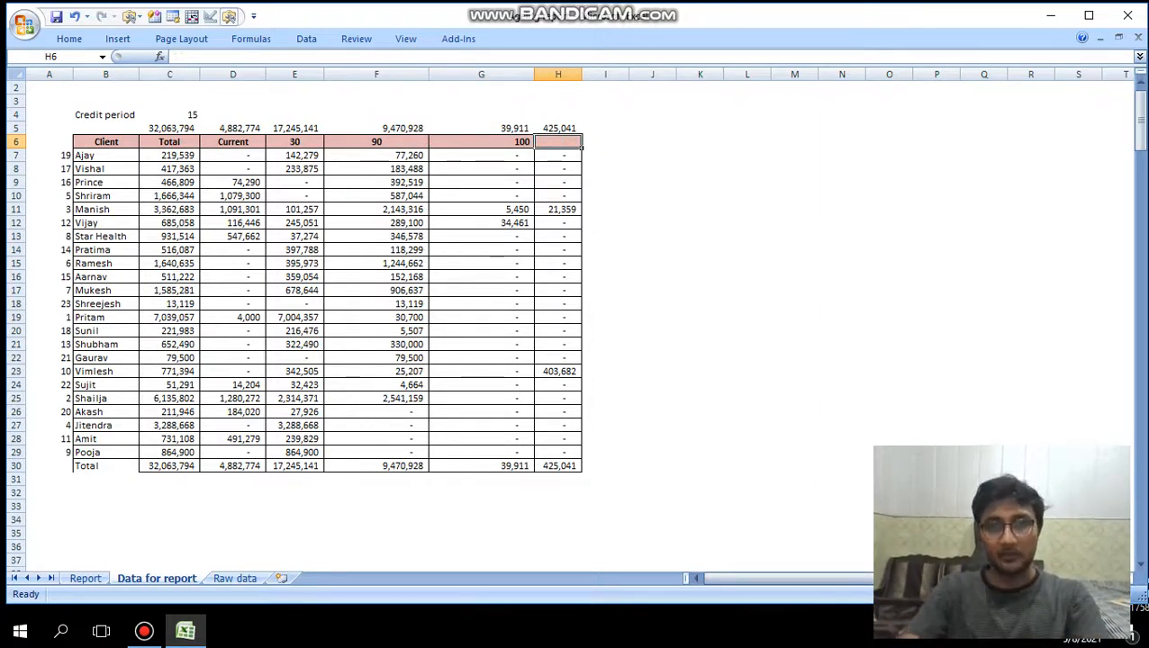
pyautogui.press('Down')
pyautogui.press('Left')
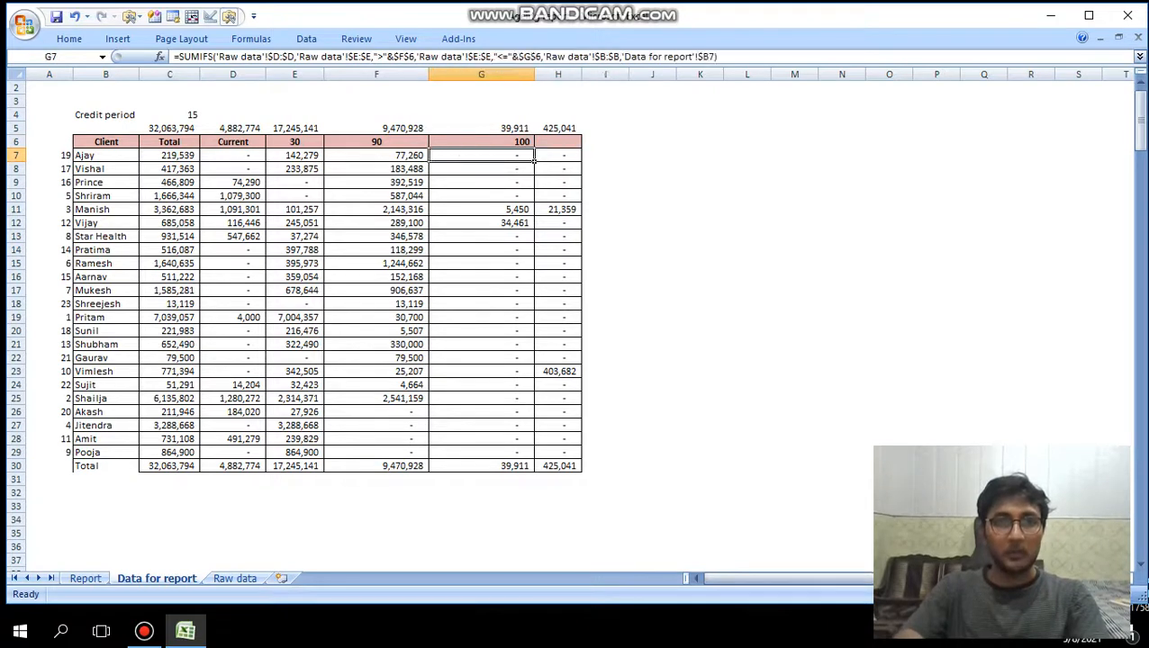
# - Compare the SUMIFS formulas in F7 and G7 with the bucket limits in the row 6 headers
pyautogui.press('Up')
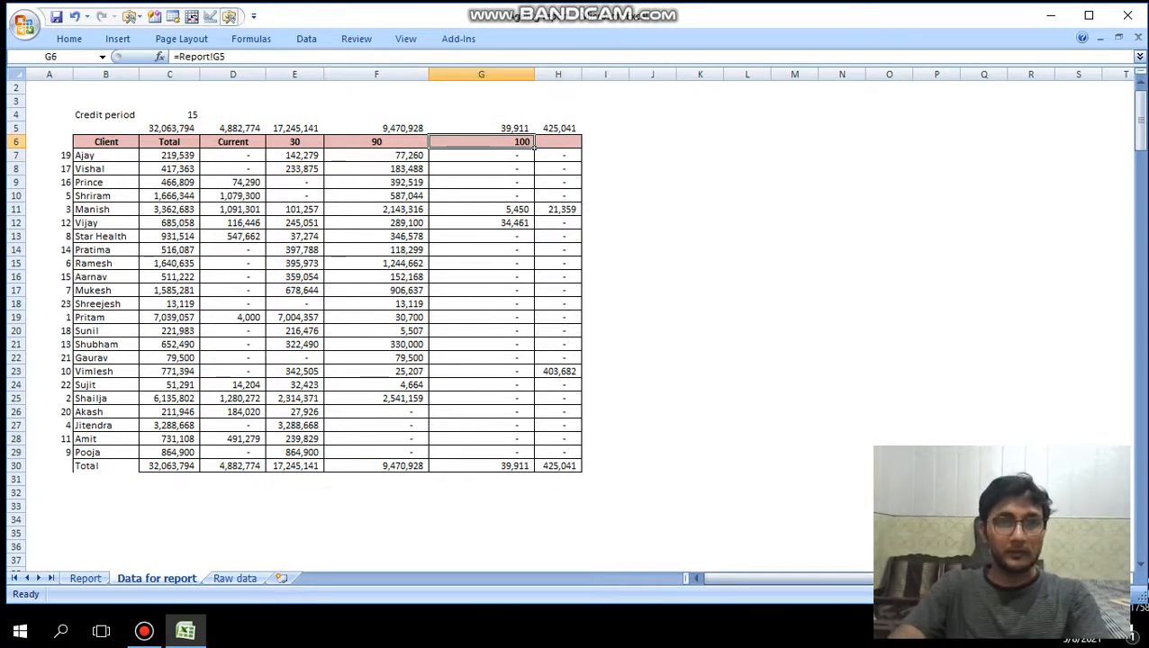
pyautogui.press('Down')
pyautogui.press('Left')
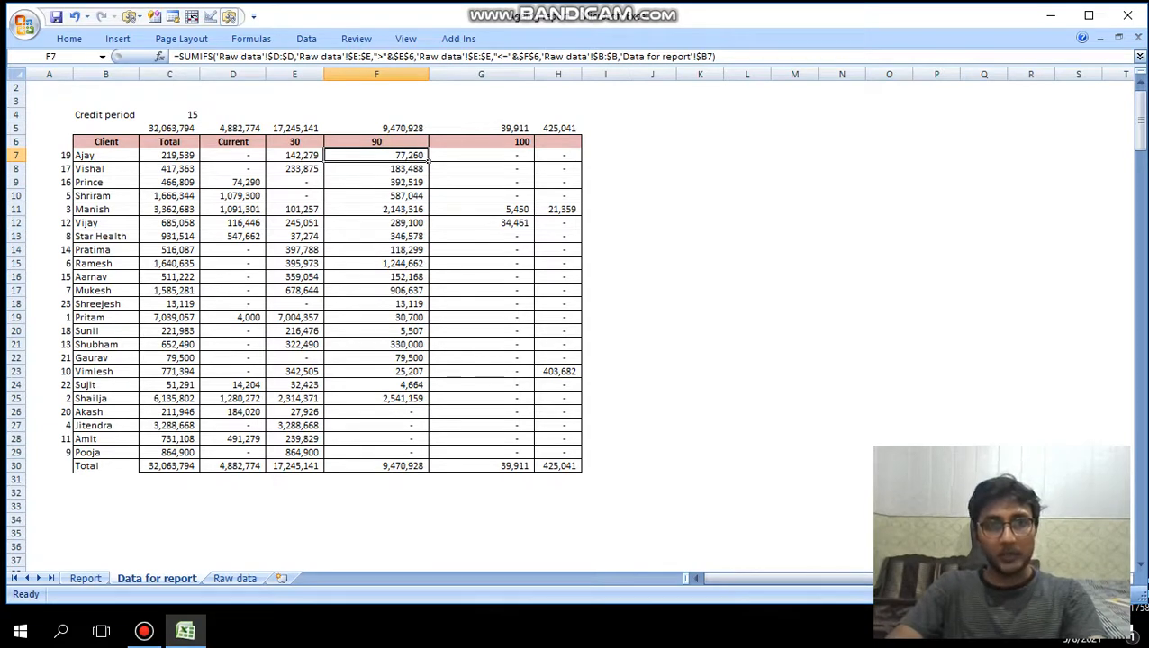
pyautogui.press('Left')
pyautogui.press('Up')
pyautogui.press('Right')
pyautogui.press('Down')
pyautogui.press('Right')
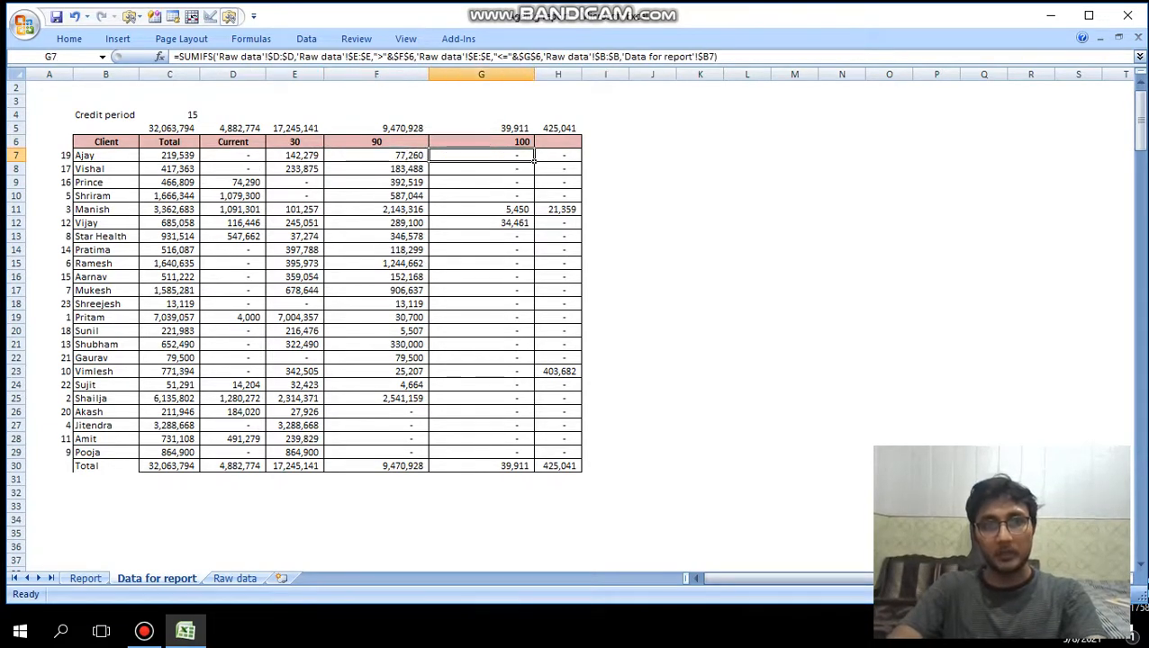
pyautogui.press('Up')
pyautogui.press('Down')
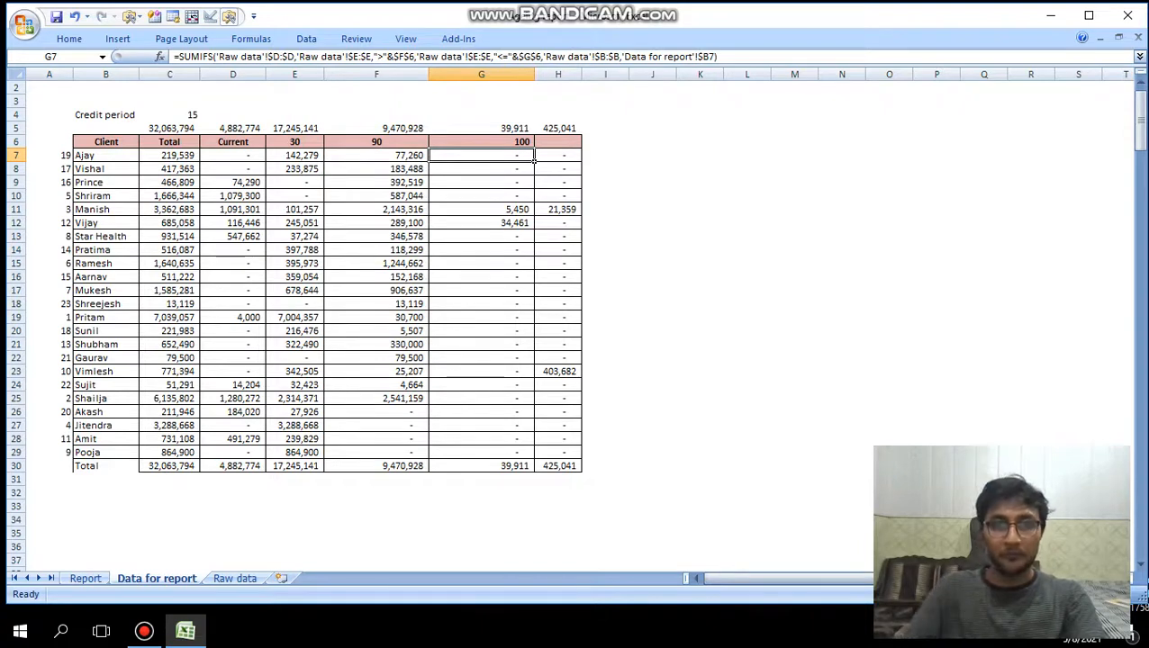
# - Highlight the client ageing table starting at B6 on Data for report, and switch to the Report sheet
pyautogui.press('Down')
pyautogui.press('Home')
pyautogui.press('Up')
pyautogui.press('Right')
pyautogui.press('Up')
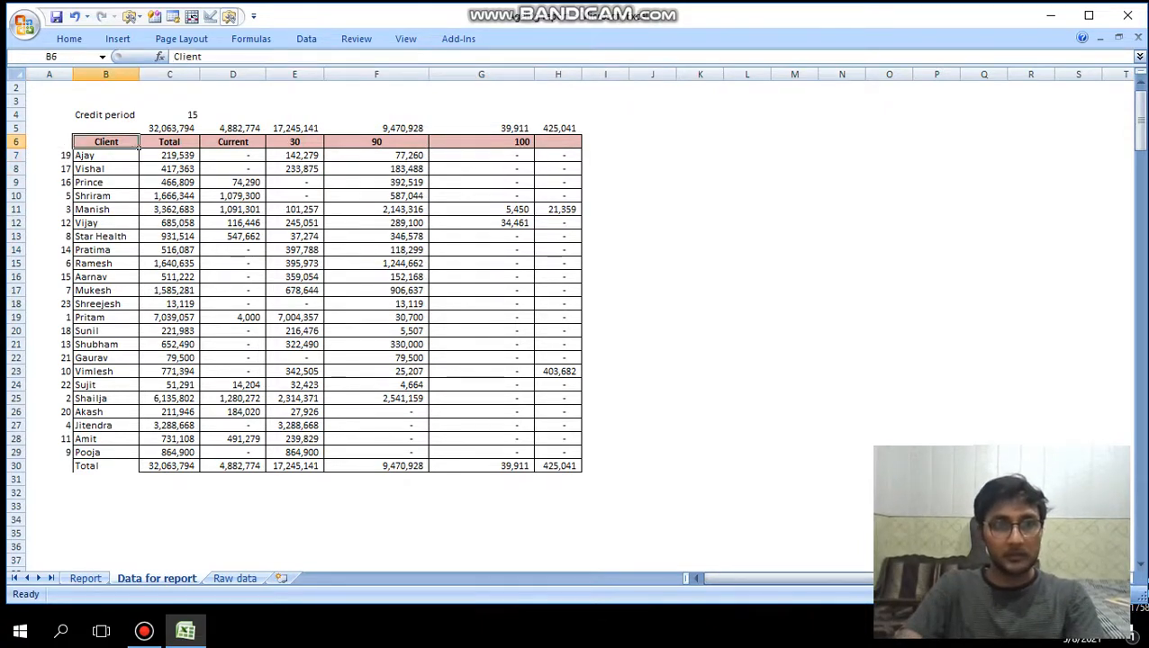
pyautogui.hotkey('ctrl', 'shift', 'Right')
pyautogui.hotkey('ctrl', 'shift', 'Down')
pyautogui.hotkey('ctrl', 'shift', 'Right')
pyautogui.hotkey('ctrl', 'shift', 'Left')
pyautogui.hotkey('ctrl', 'pageup')
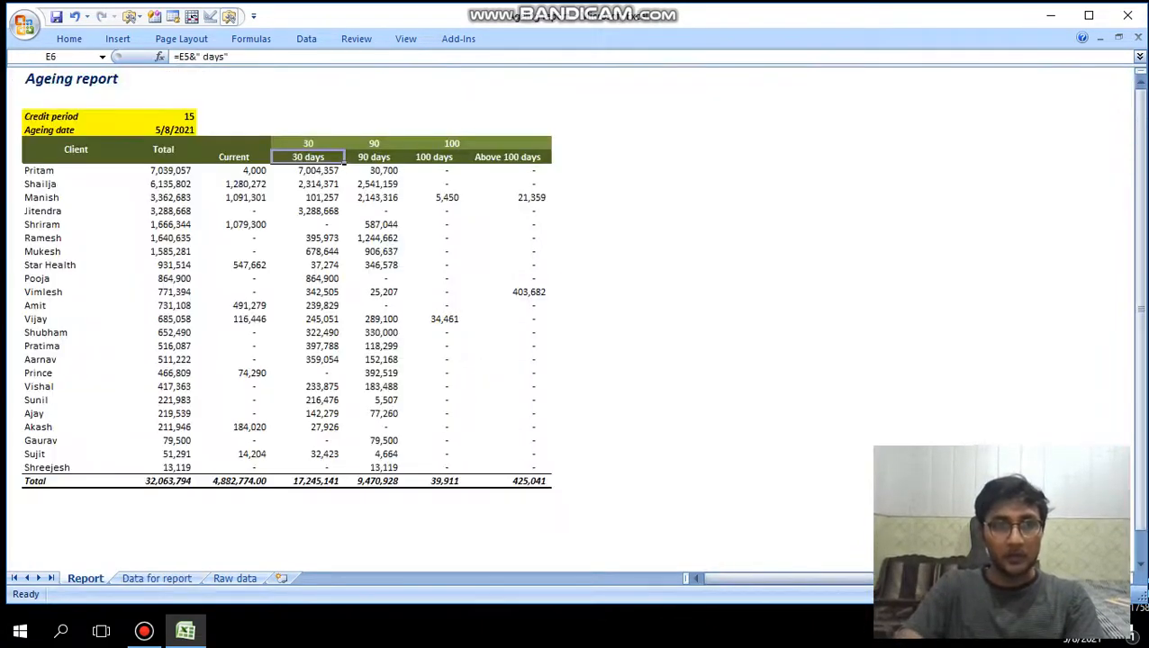
# - Review the Report sheet's column headings, the VLOOKUP formula in B7 and the day label formula in G6
pyautogui.press('Left')
pyautogui.press('Left')
pyautogui.press('Left')
pyautogui.press('Left')
pyautogui.press('Right')
pyautogui.hotkey('ctrl', 'Right')
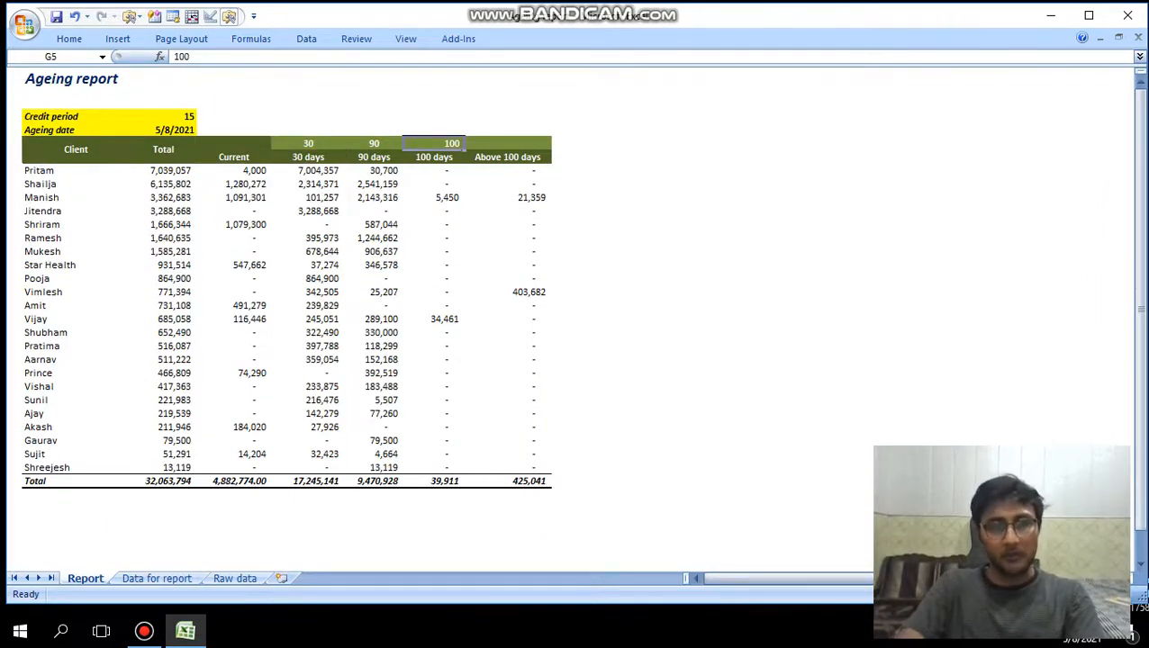
pyautogui.hotkey('ctrl', 'Left')
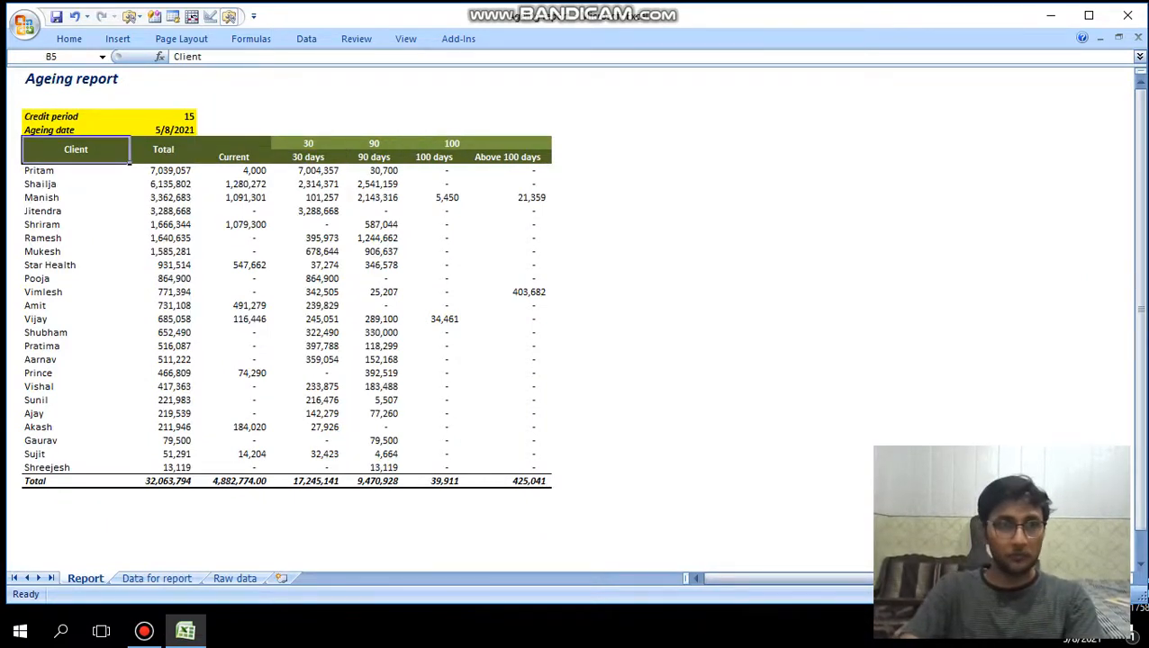
pyautogui.press('Down')
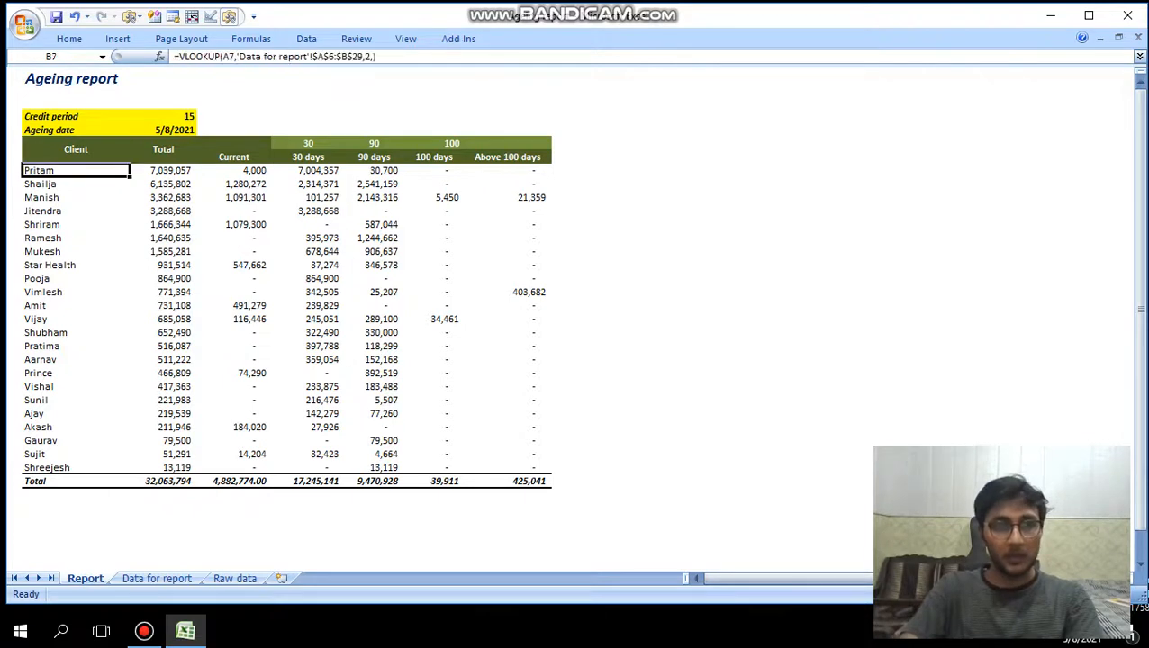
pyautogui.press('Up')
pyautogui.hotkey('ctrl', 'Right')
pyautogui.press('Down')
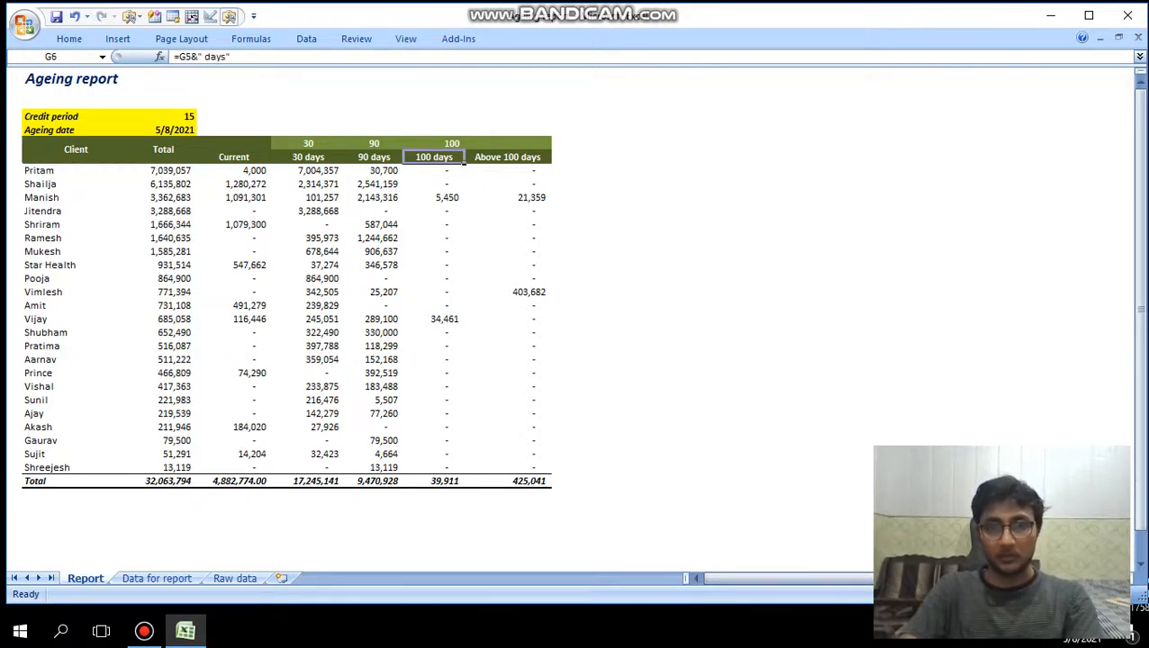
# - Look over the first bucket column and the row 5 headings around E5 on the Report sheet
pyautogui.press('Left')
pyautogui.press('Left')
pyautogui.hotkey('ctrl', 'Down')
pyautogui.hotkey('ctrl', 'Up')
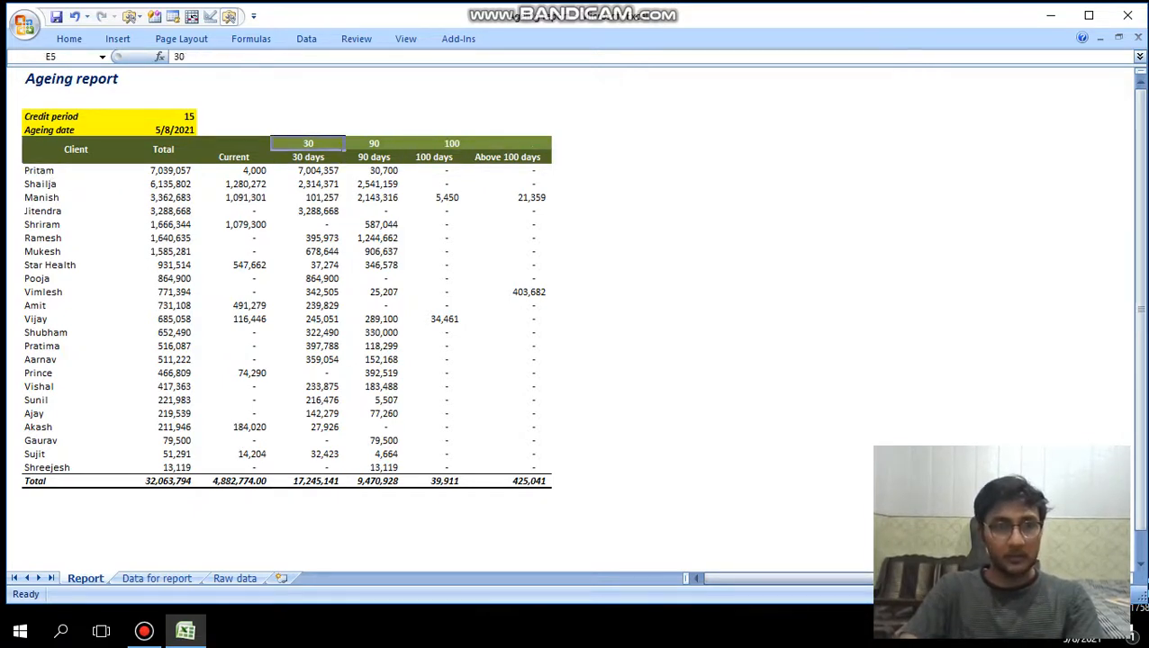
pyautogui.press('Left')
pyautogui.press('Left')
pyautogui.press('Left')
pyautogui.press('Right')
pyautogui.press('Right')
pyautogui.press('Right')
pyautogui.press('Up')
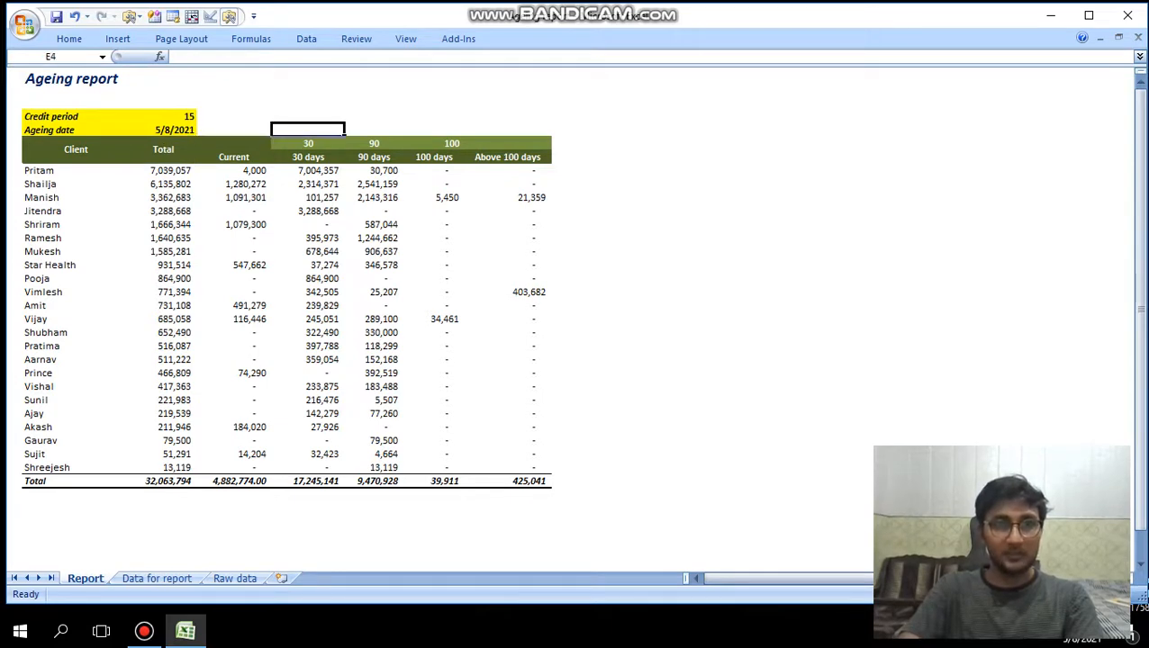
# - Set the credit period in C3 of the Report sheet to 30
pyautogui.press('Down')
pyautogui.press('Left')
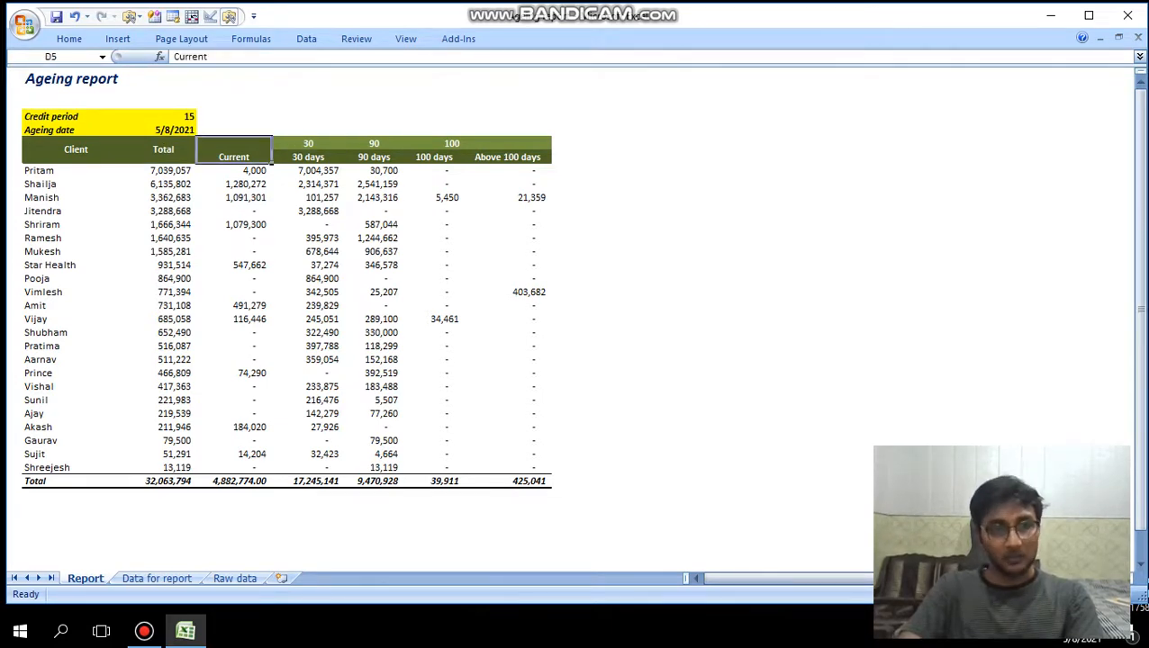
pyautogui.press('Up')
pyautogui.press('Up')
pyautogui.press('Left')
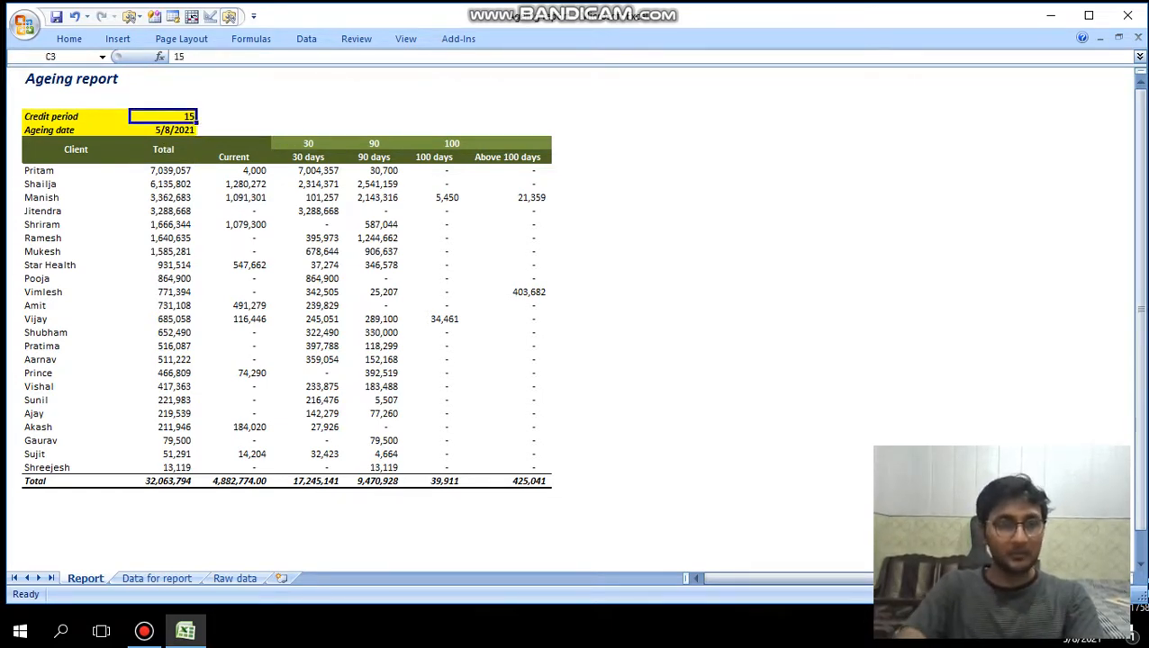
pyautogui.write('30')
pyautogui.press('Return')
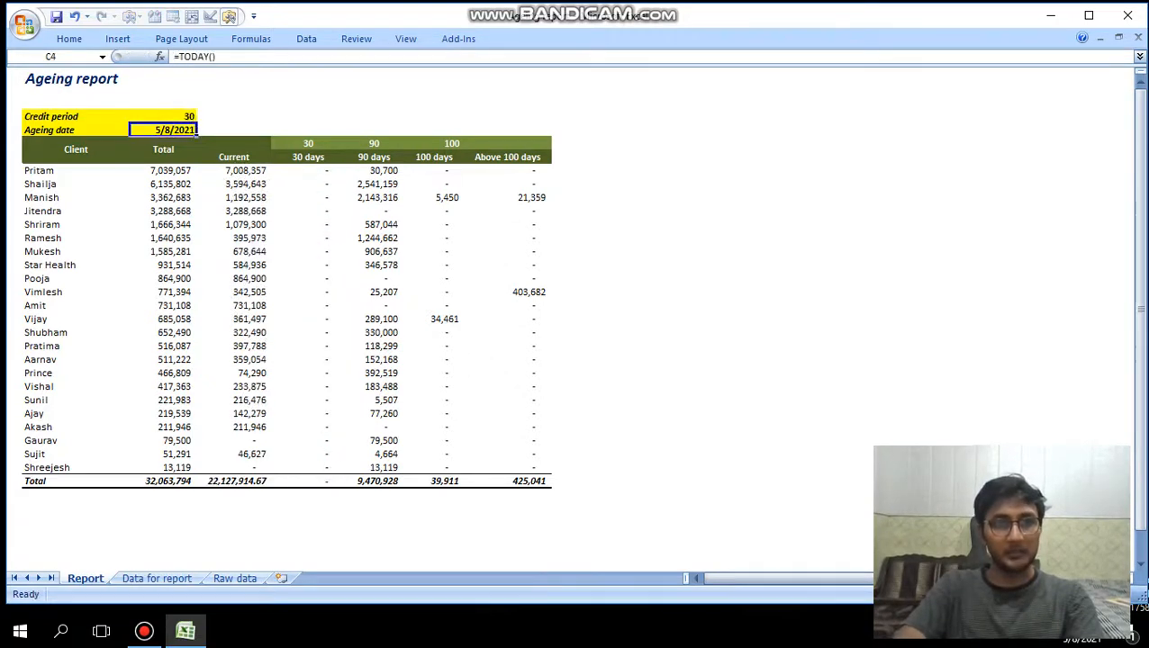
# - Set the first ageing bucket limit in E5 of the Report sheet to 45
pyautogui.press('Right')
pyautogui.press('Right')
pyautogui.press('Down')
pyautogui.write('45')
pyautogui.press('Return')
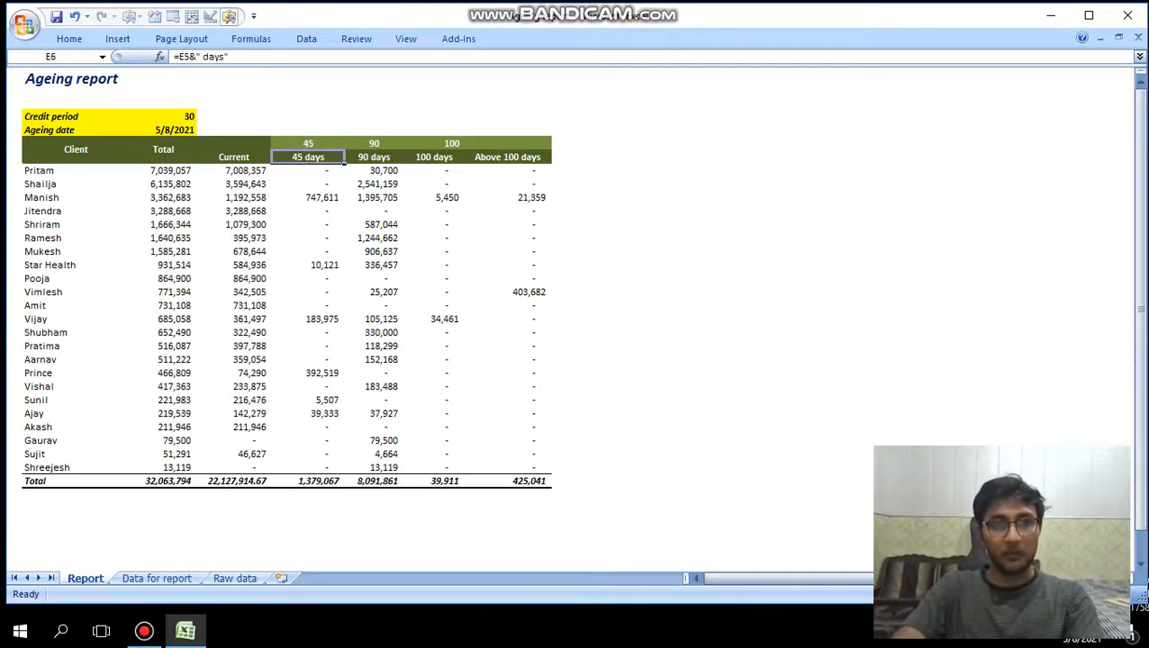
# - Select the second ageing bucket limit in F5 of the Report sheet
pyautogui.press('Right')
pyautogui.press('Up')
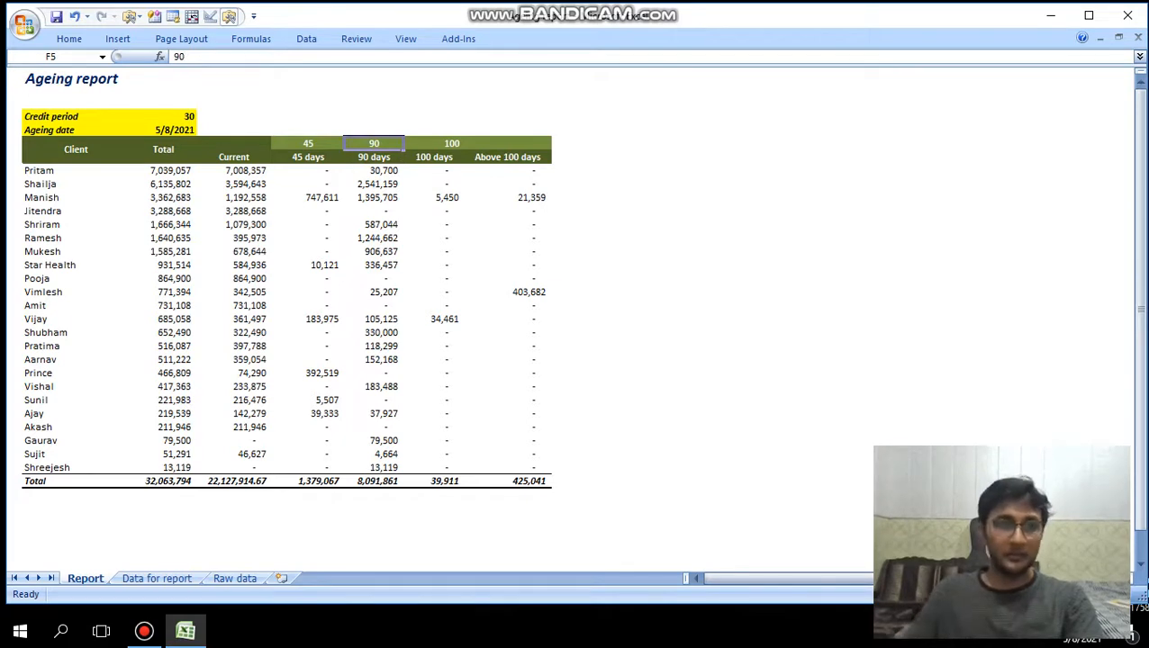